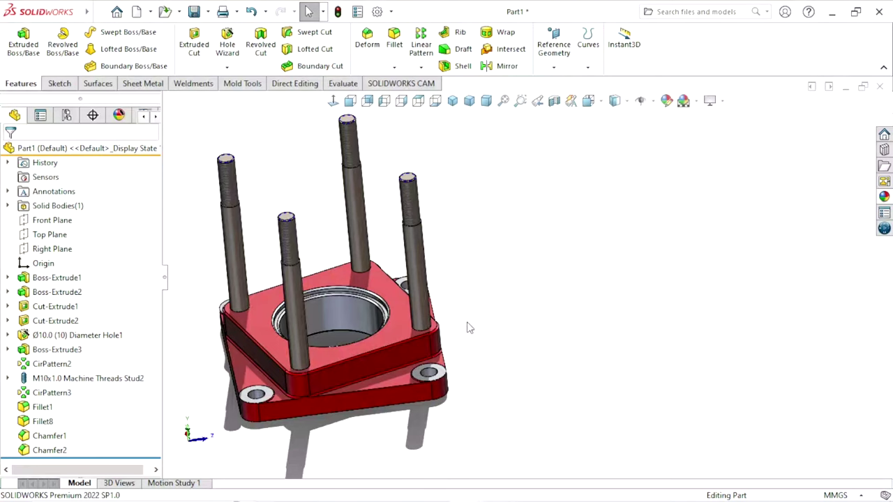
Step: Orbit the red flange upright and turn off RealView Graphics in View Settings
middle_drag(315, 271, 416, 279)
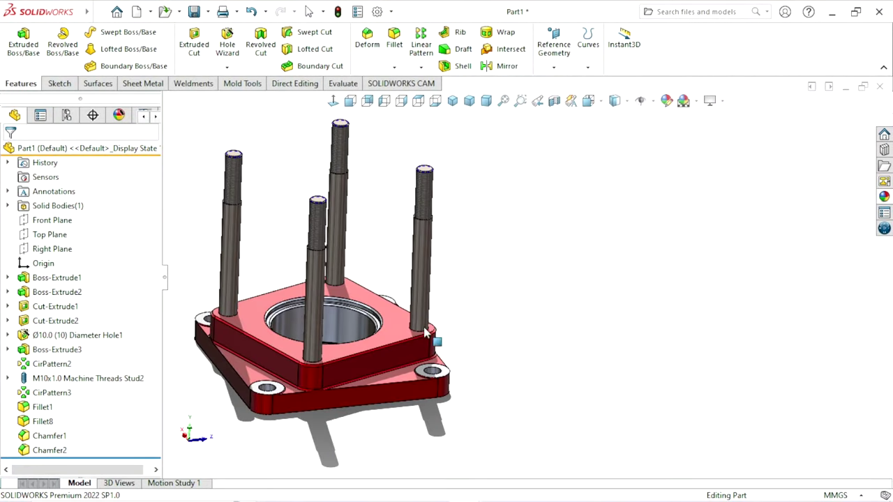
scroll(359, 209, down, 2)
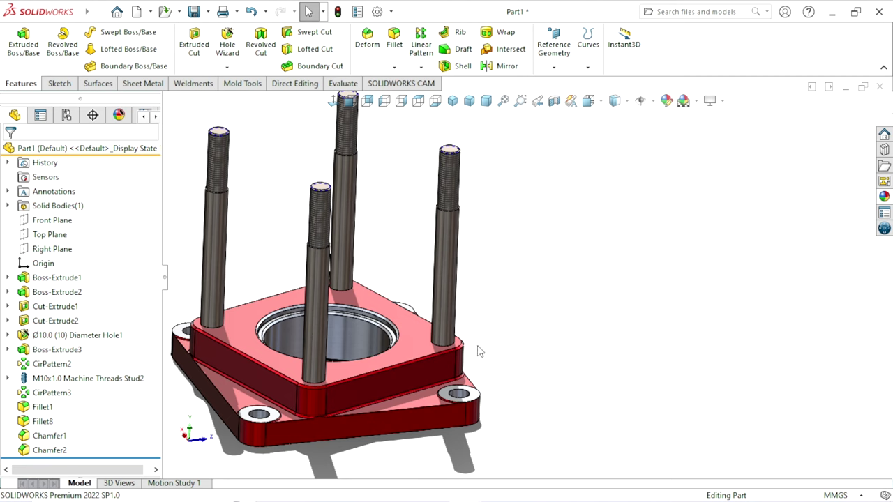
middle_drag(478, 351, 543, 287)
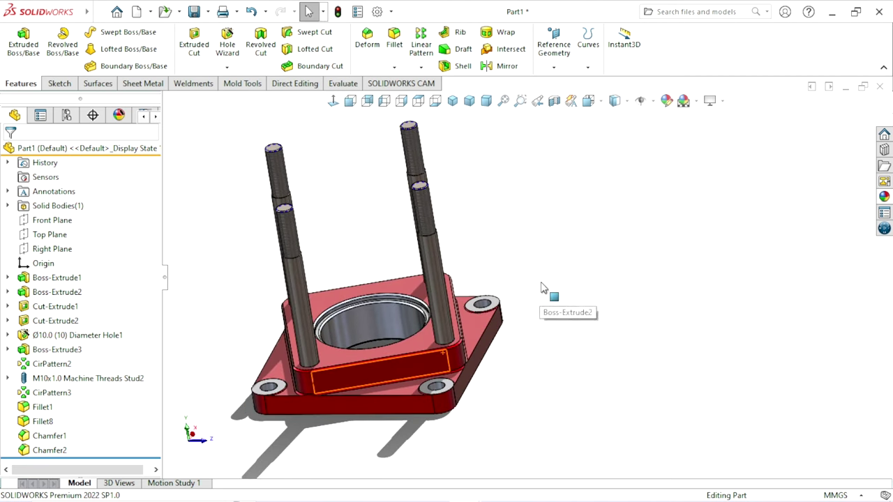
middle_drag(510, 339, 509, 359)
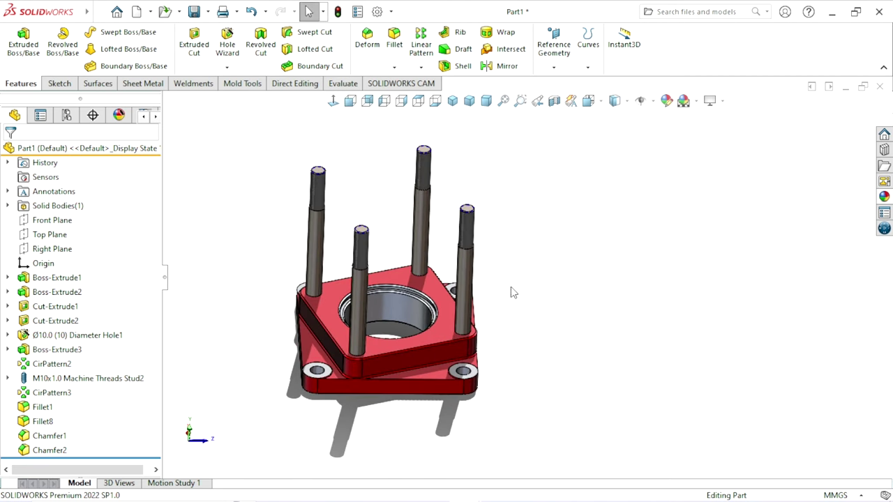
scroll(532, 260, down, 2)
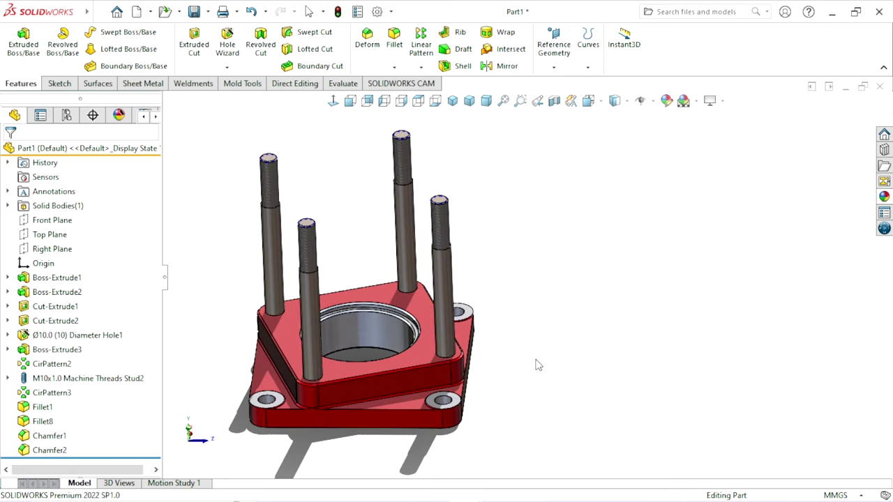
scroll(533, 365, up, 2)
scroll(571, 331, down, 2)
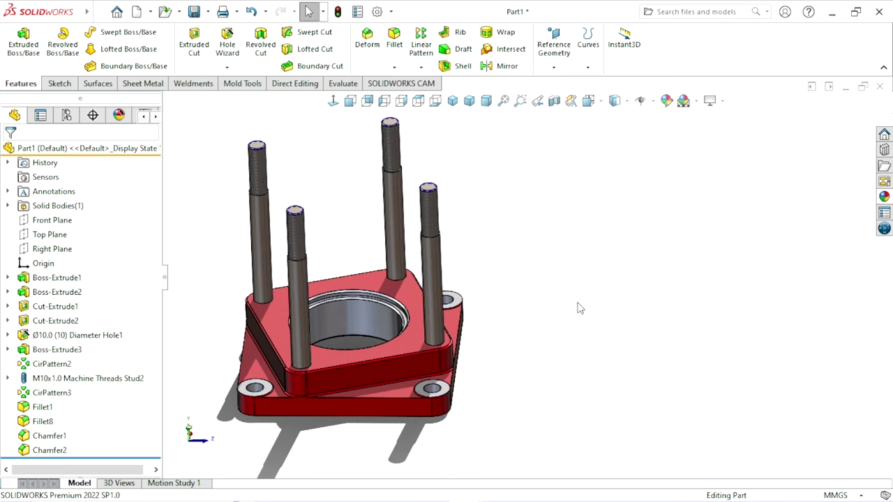
click(723, 101)
click(729, 122)
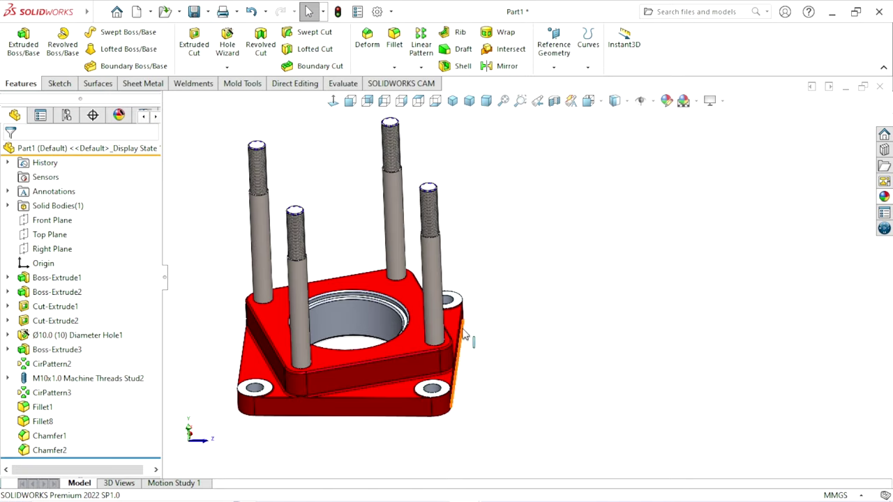
Step: Orbit and zoom the flange to a more frontal upright view
mouse_move(479, 323)
middle_down()
mouse_move(357, 371)
mouse_move(421, 402)
mouse_move(447, 339)
middle_up()
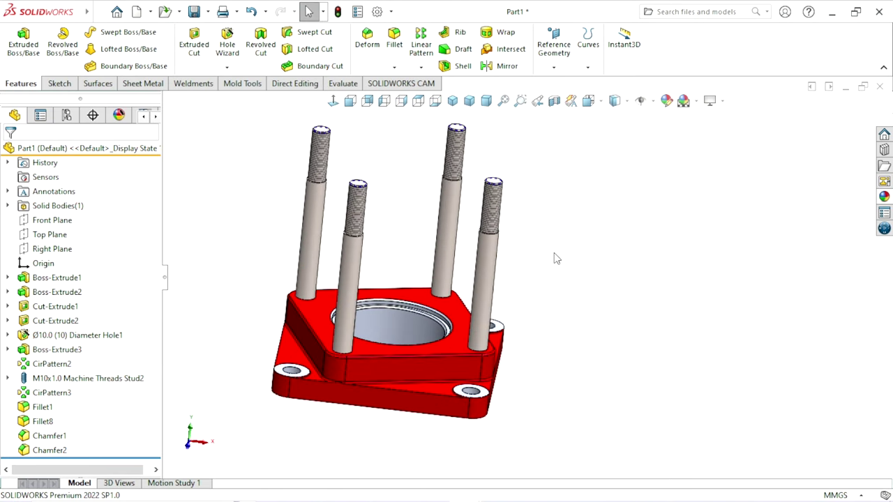
middle_drag(557, 259, 542, 258)
scroll(555, 254, down, 2)
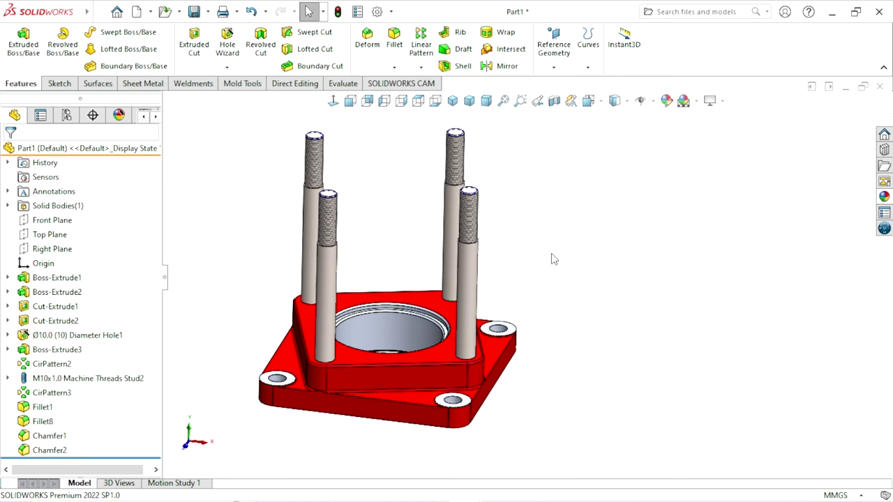
scroll(551, 253, down, 2)
scroll(530, 286, up, 2)
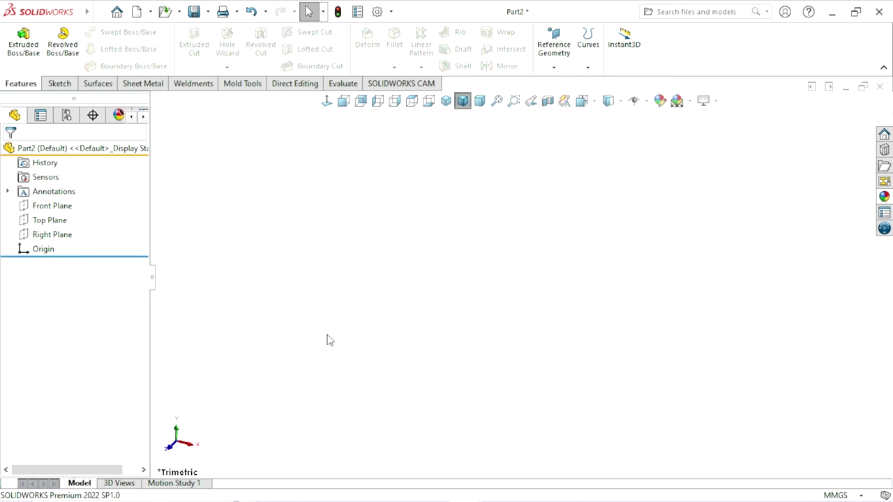
Step: Start a new sketch on the Top Plane
click(47, 221)
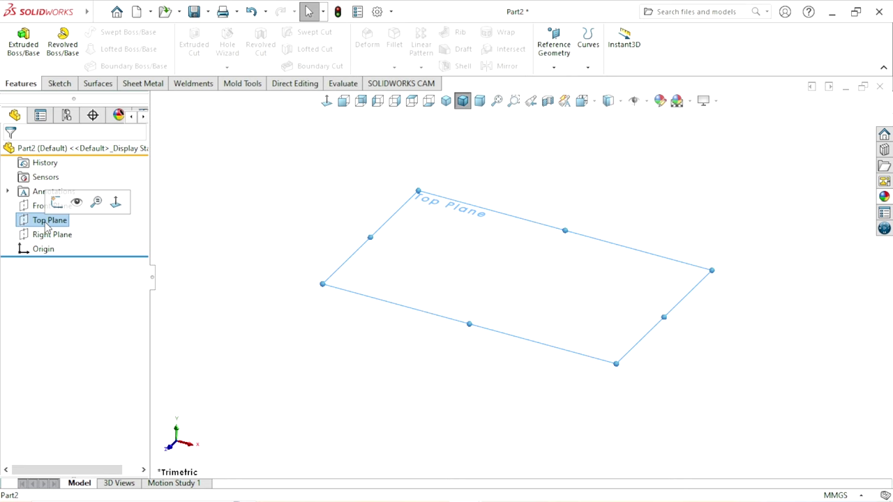
click(57, 202)
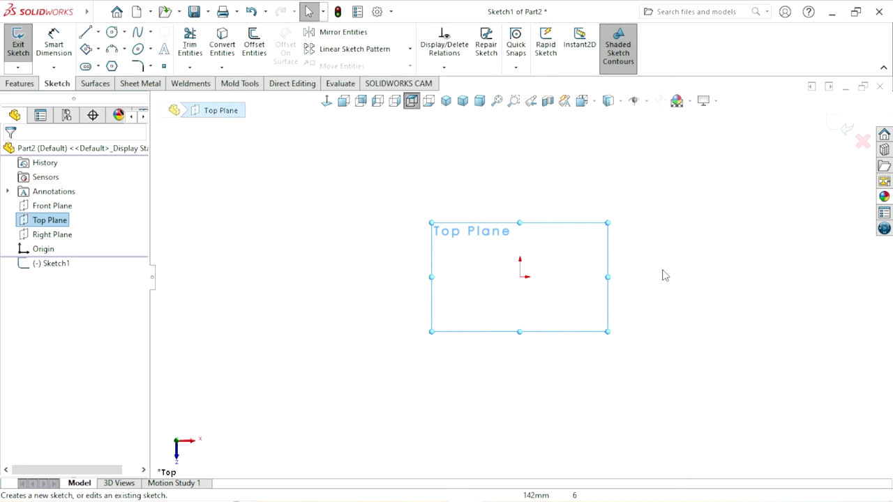
scroll(658, 267, down, 3)
scroll(637, 311, up, 1)
scroll(647, 307, down, 2)
scroll(648, 310, down, 1)
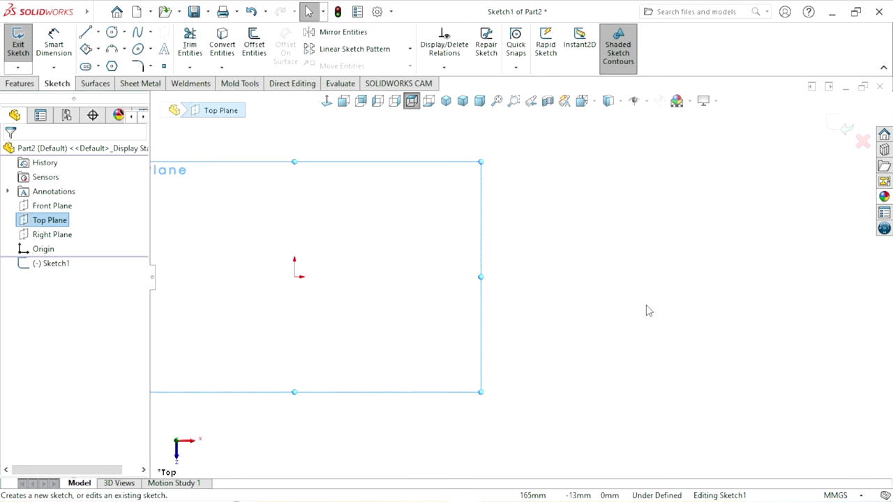
scroll(448, 297, up, 1)
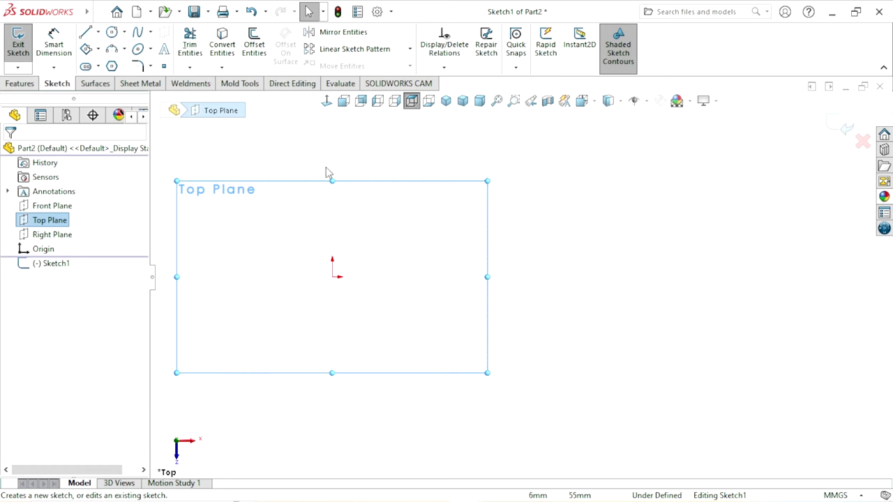
Step: Draw a Center Rectangle outward from the origin
click(98, 49)
click(101, 82)
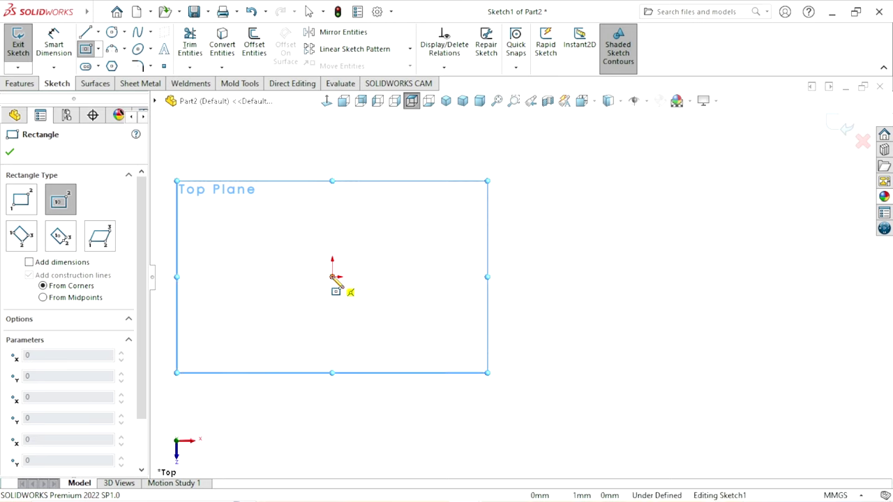
drag(332, 276, 432, 186)
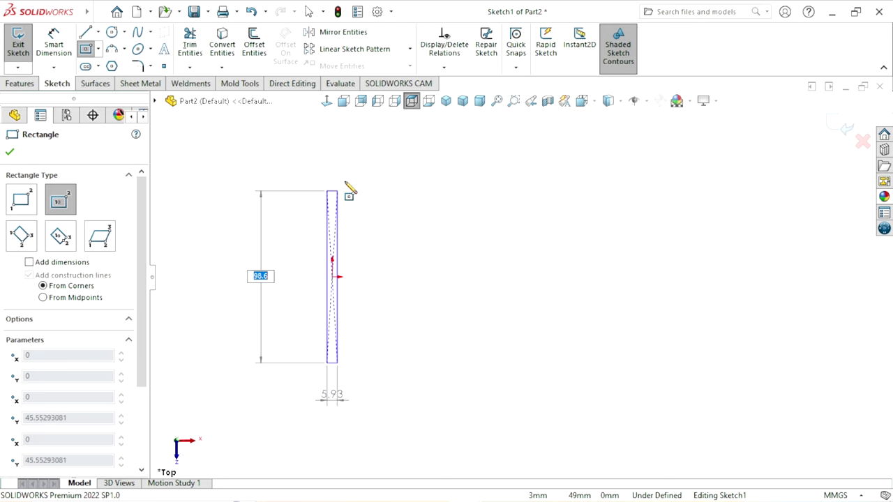
click(432, 186)
key(Escape)
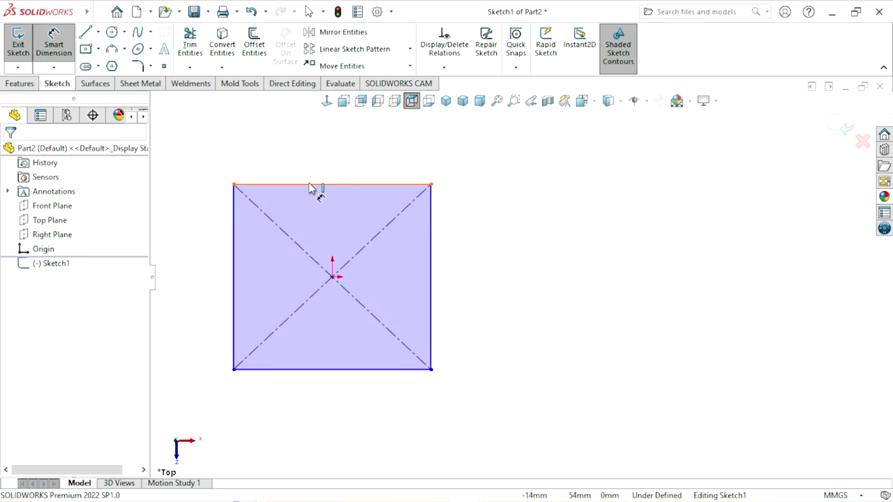
Step: Dimension the rectangle's top edge to 120 mm
click(311, 187)
click(308, 155)
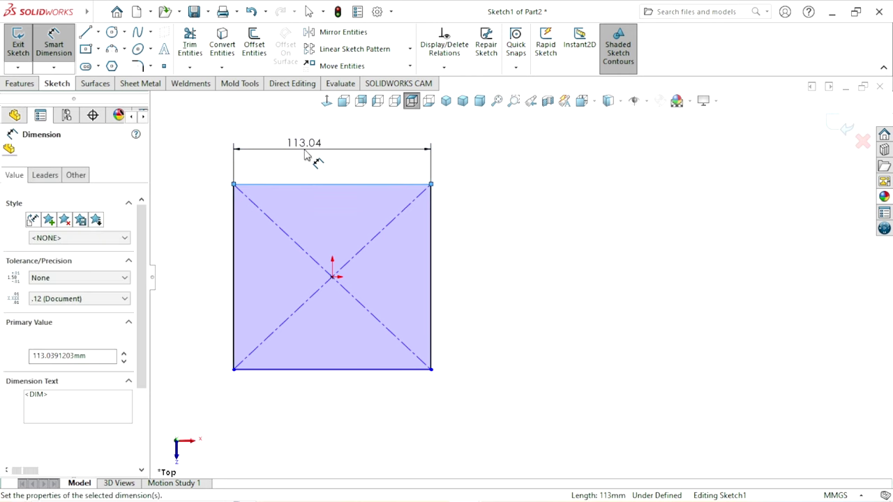
text(120)
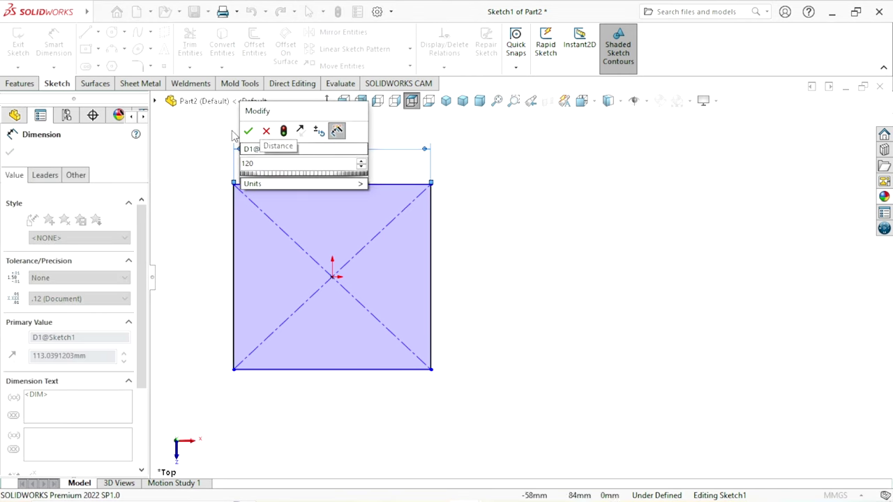
click(248, 131)
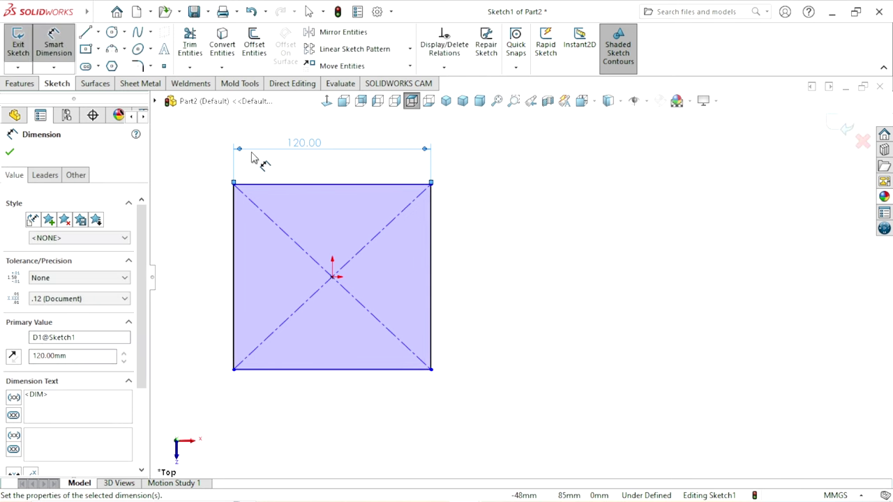
key(Escape)
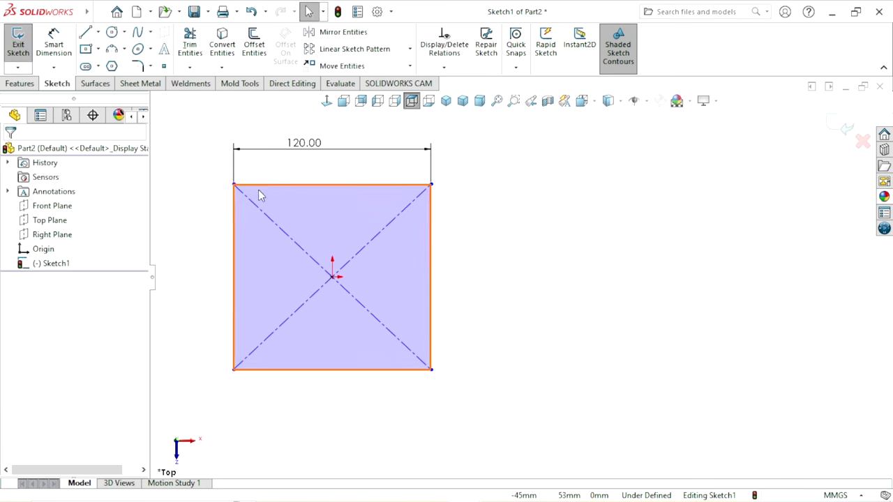
Step: Add an Equal relation between the top and left edges
click(267, 185)
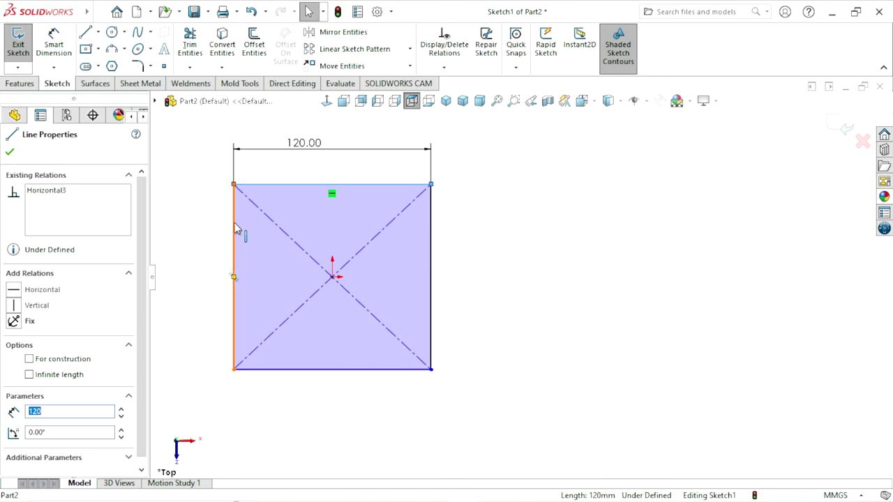
ctrl+click(235, 230)
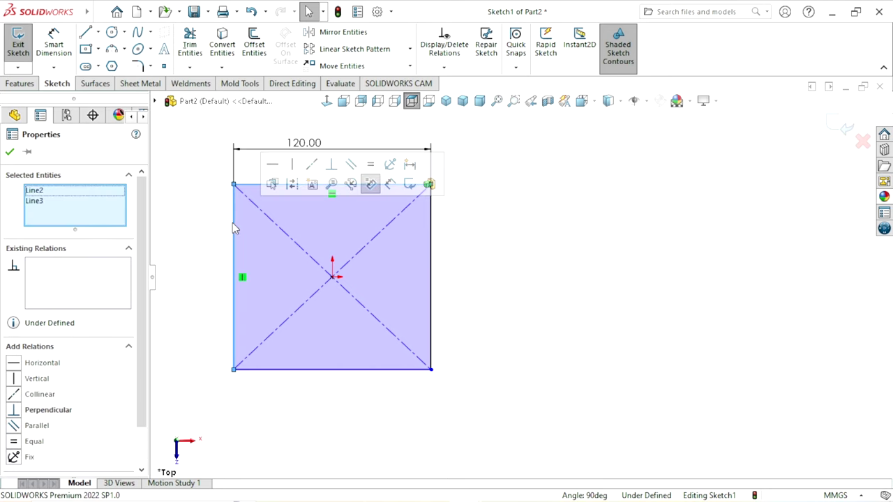
click(378, 170)
click(10, 151)
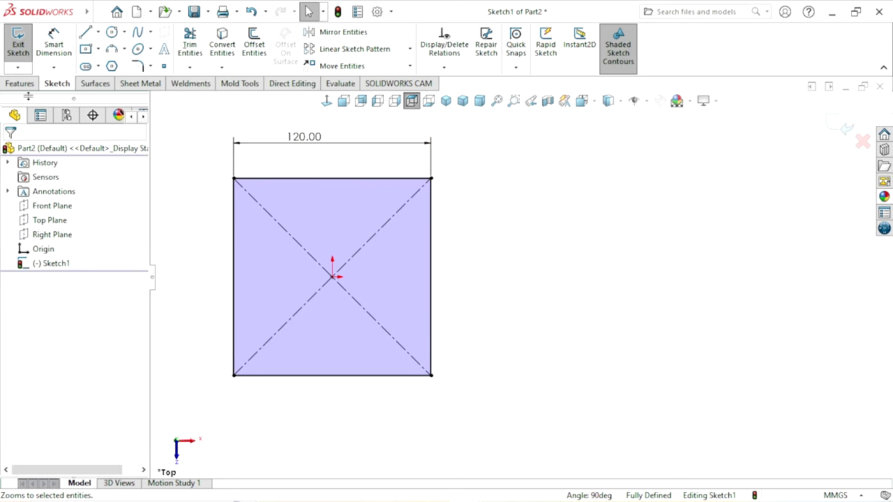
Step: Fillet all four square corners at R10, accepting the relation warnings
click(137, 66)
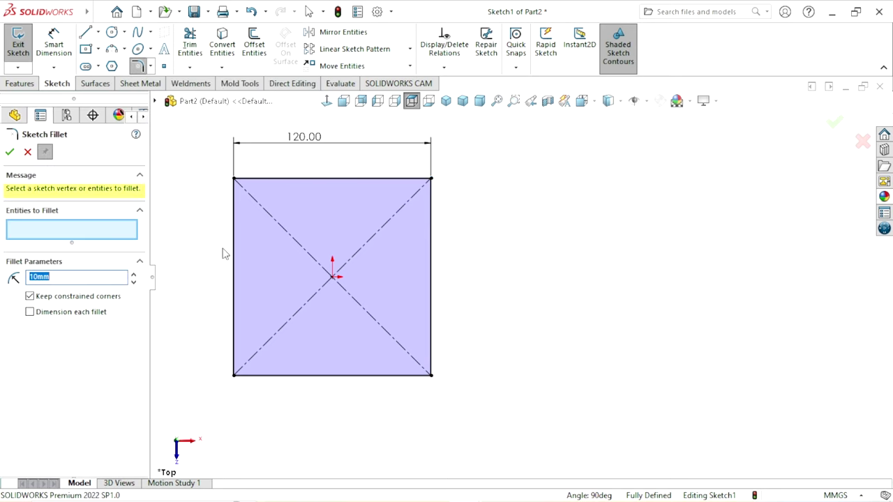
drag(449, 156, 213, 402)
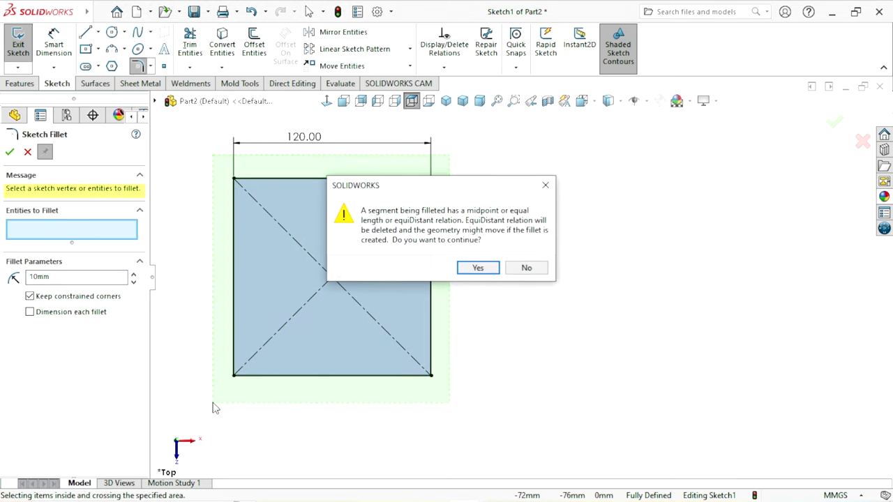
click(472, 269)
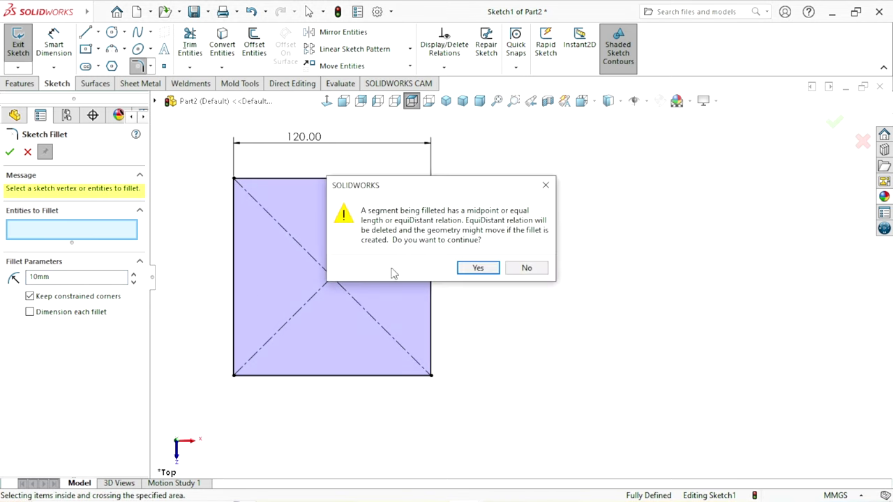
click(473, 271)
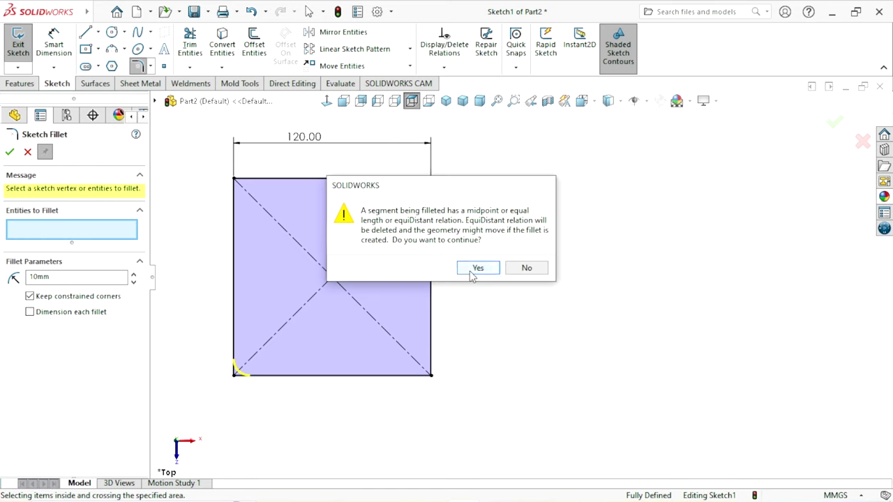
click(472, 269)
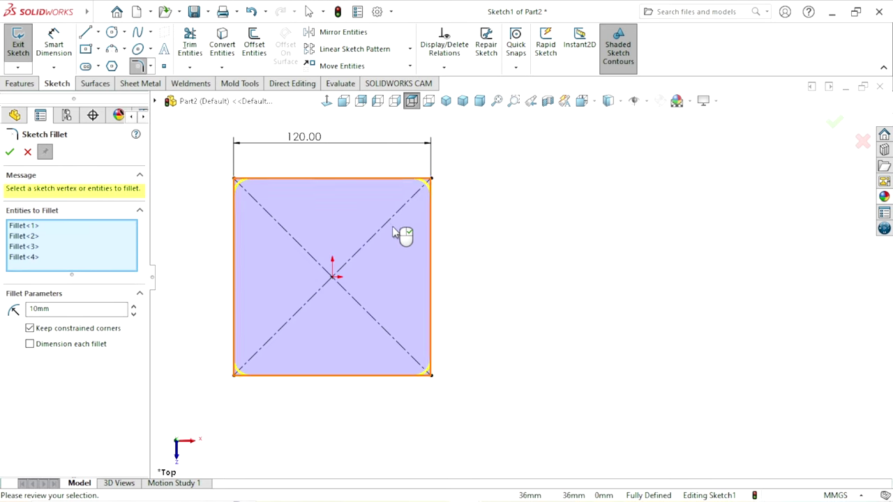
click(9, 152)
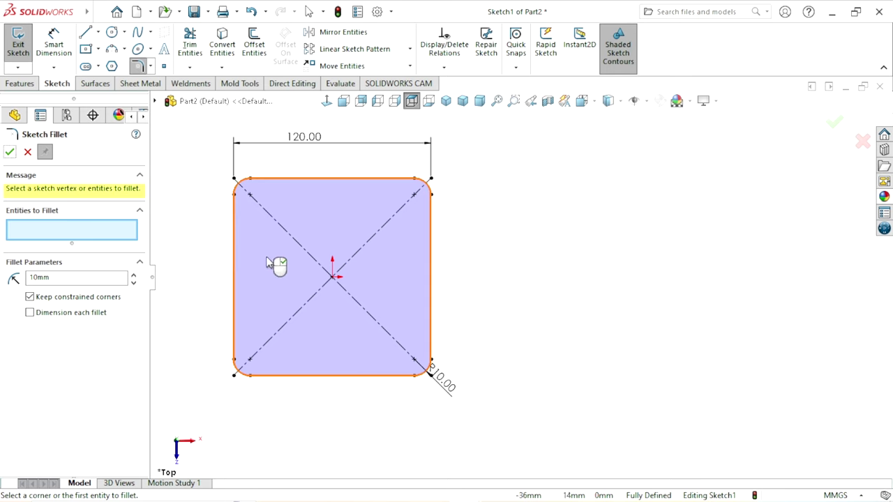
click(28, 152)
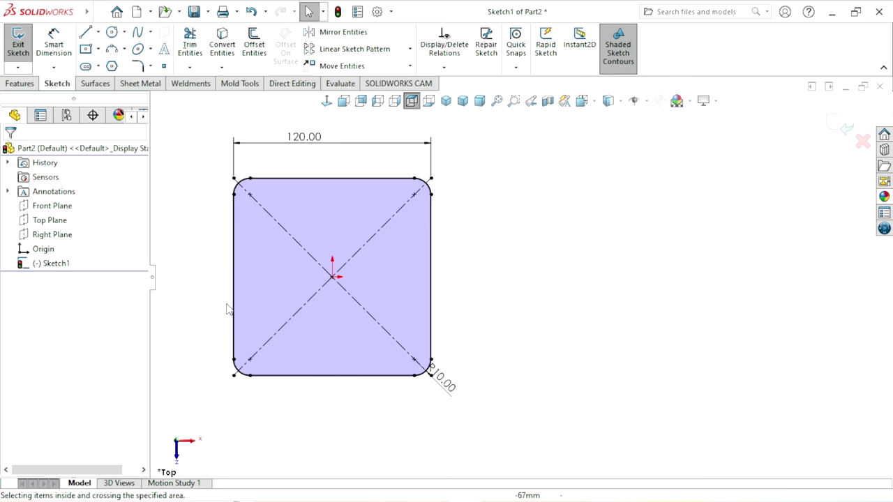
Step: Extrude the rounded square 12 mm deep as Boss-Extrude1
click(20, 83)
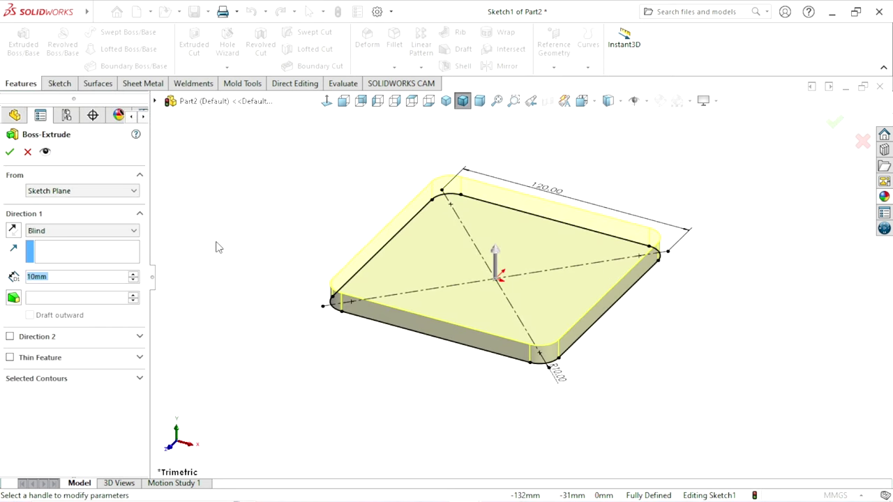
scroll(677, 258, up, 1)
scroll(651, 267, down, 2)
scroll(697, 244, up, 1)
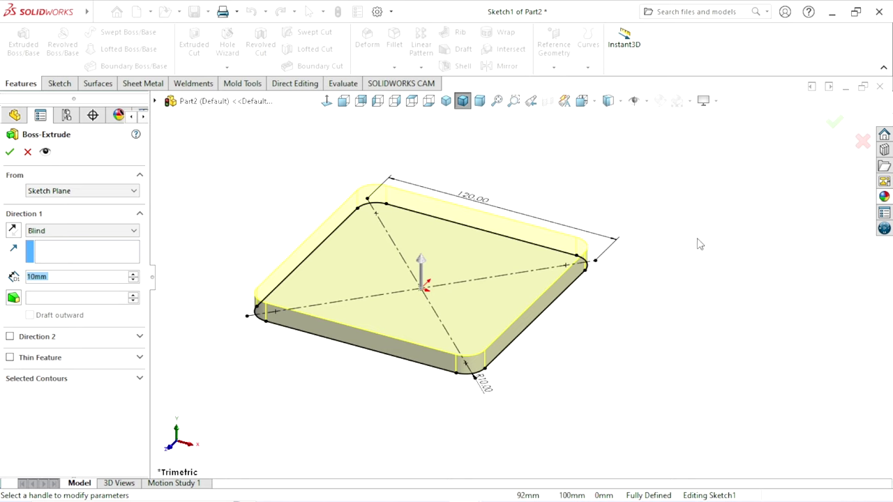
scroll(673, 260, down, 3)
scroll(538, 293, up, 2)
scroll(517, 299, up, 1)
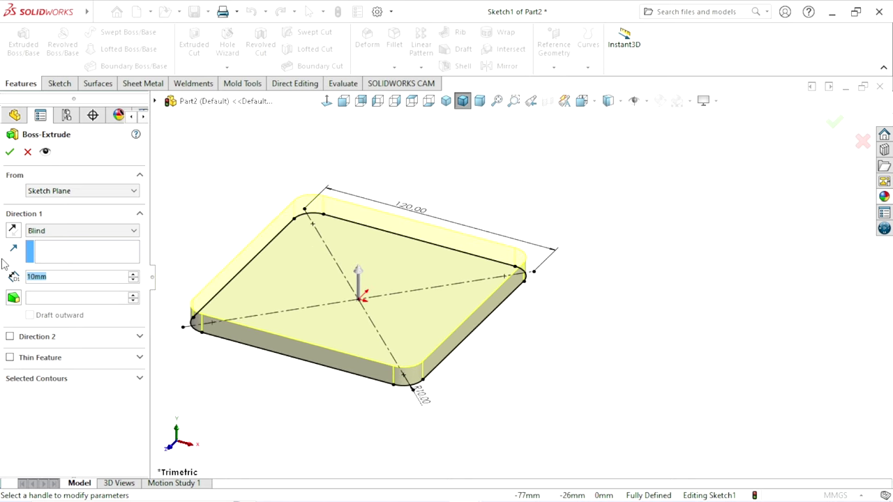
text(12)
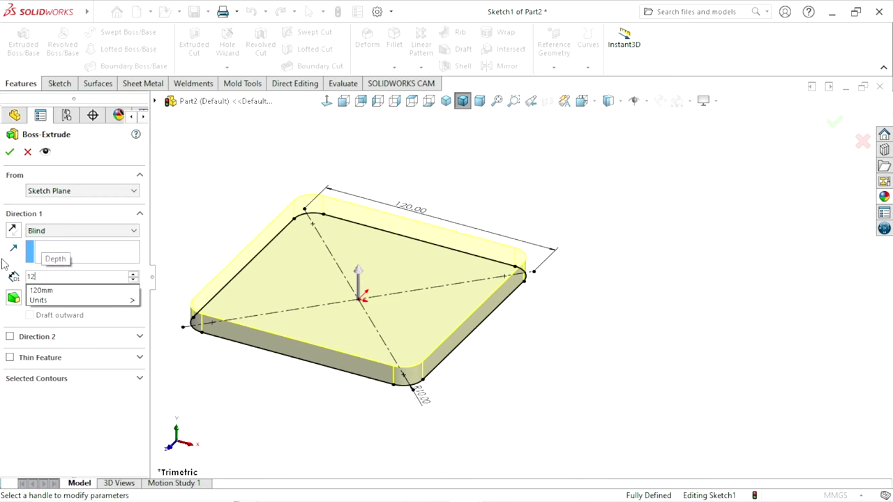
click(10, 155)
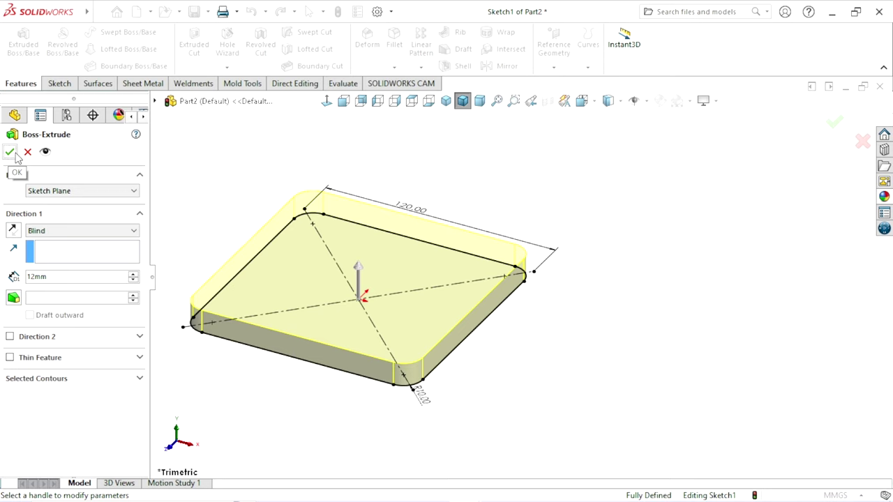
click(9, 155)
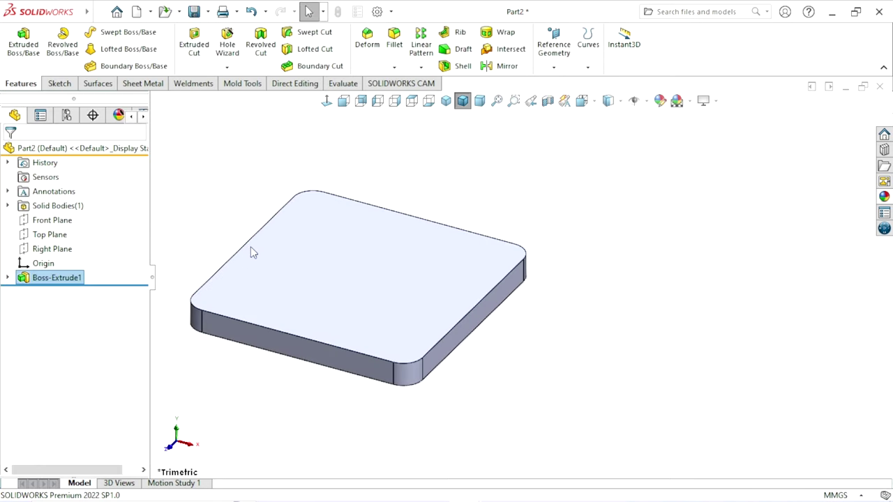
scroll(543, 279, down, 2)
scroll(543, 279, down, 1)
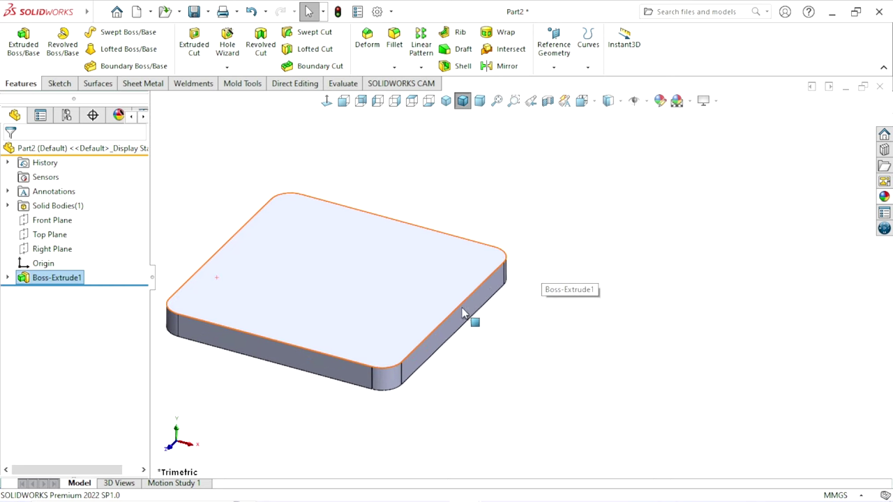
Step: Start a new sketch on the plate's top face
click(336, 295)
click(394, 252)
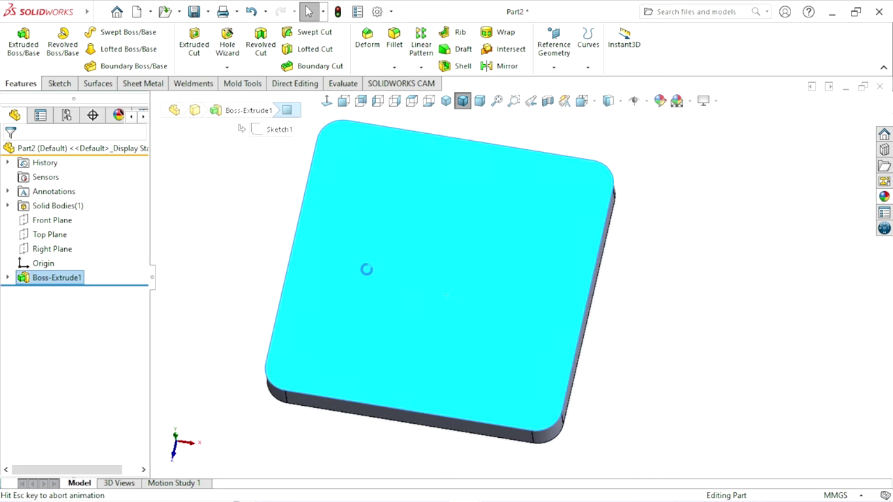
scroll(732, 292, down, 2)
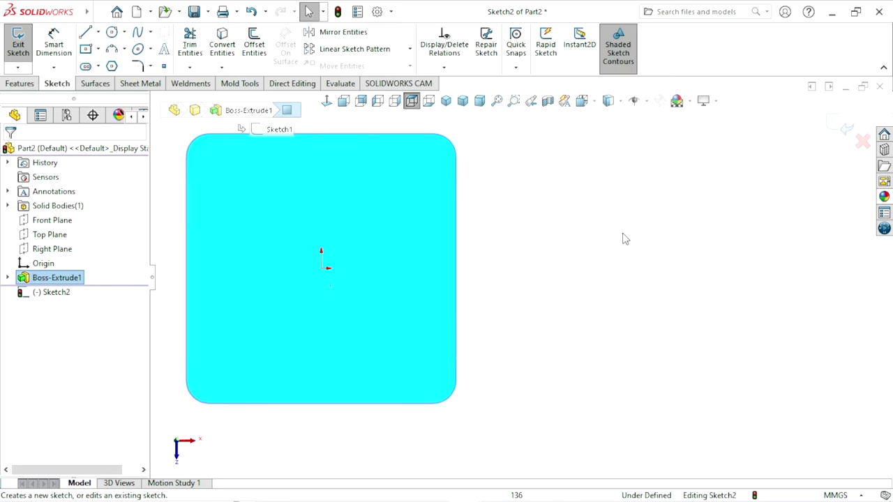
Step: Draw a tilted 3 Point Center Rectangle centred on the origin
click(99, 55)
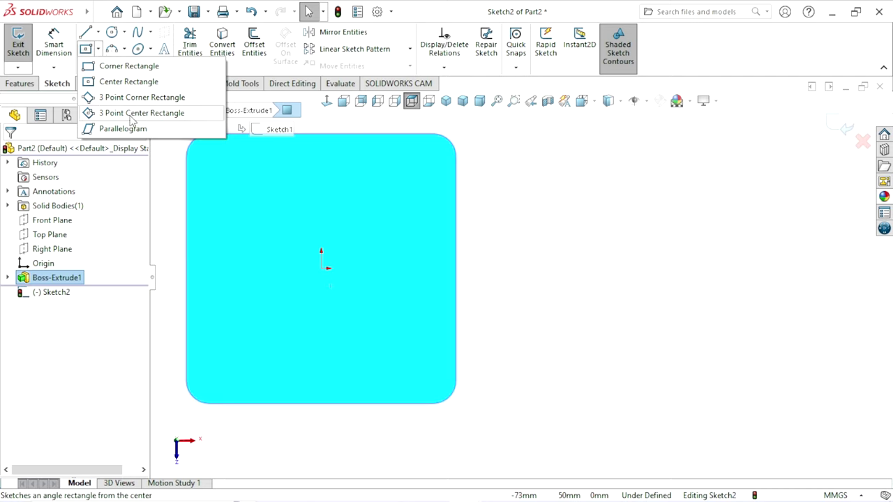
click(141, 114)
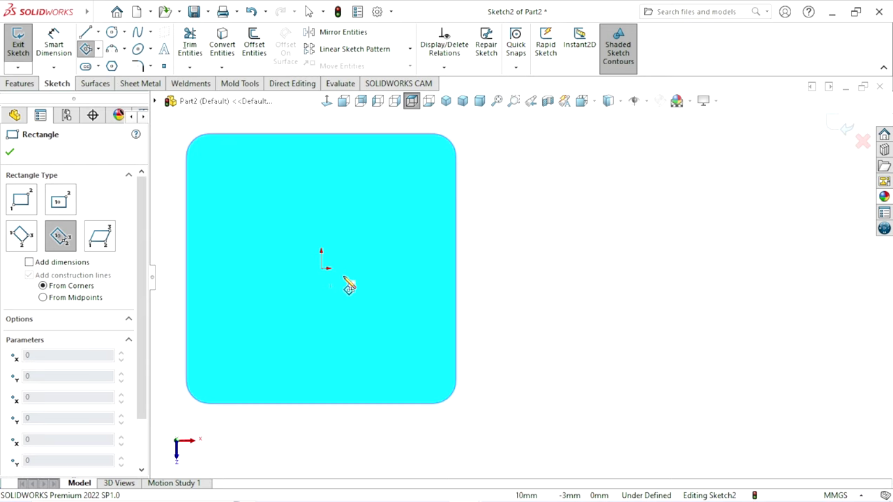
click(321, 267)
click(428, 203)
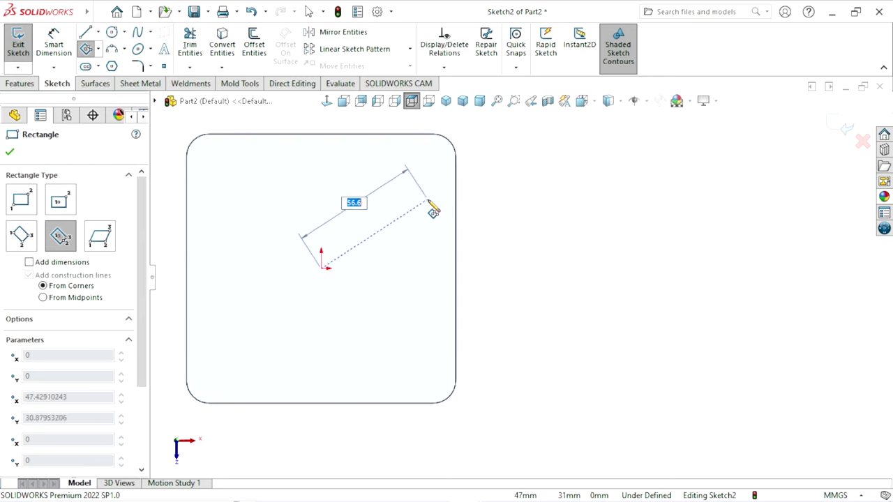
click(488, 286)
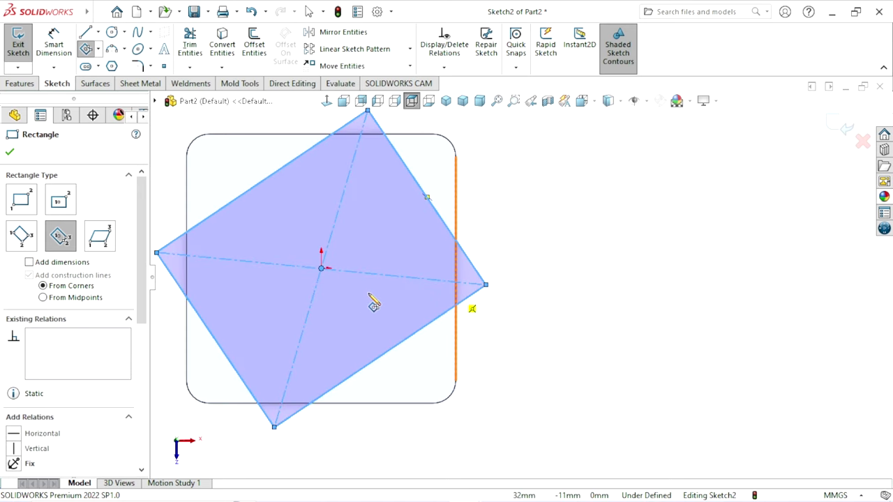
scroll(424, 272, up, 1)
scroll(345, 263, down, 1)
click(9, 151)
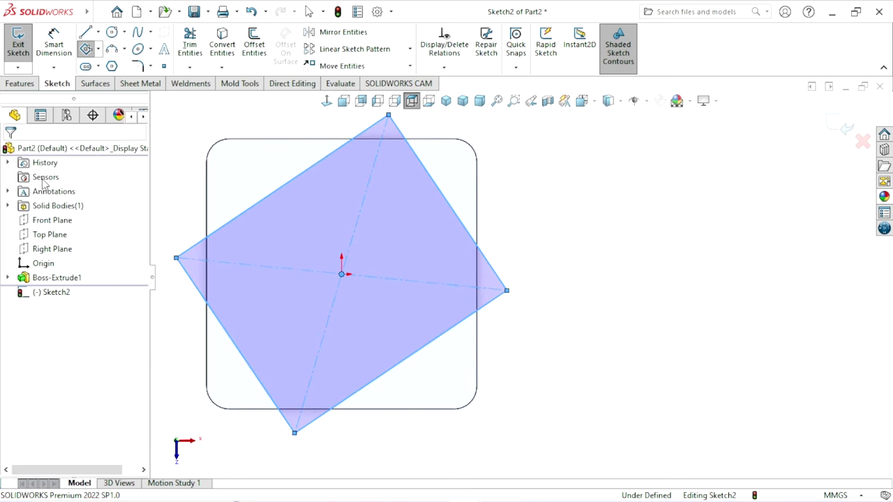
scroll(343, 225, down, 2)
scroll(425, 230, up, 3)
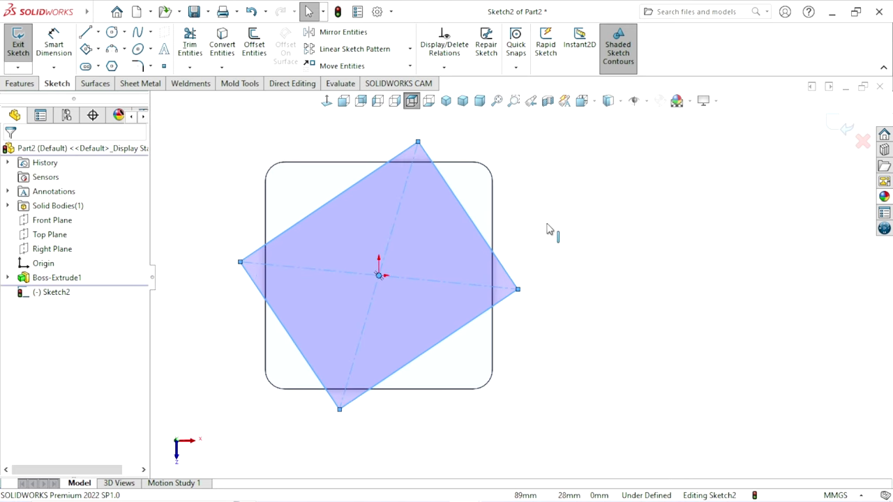
scroll(576, 249, down, 1)
Step: Fillet the top, left, bottom and right rectangle corners at 10 mm
click(138, 67)
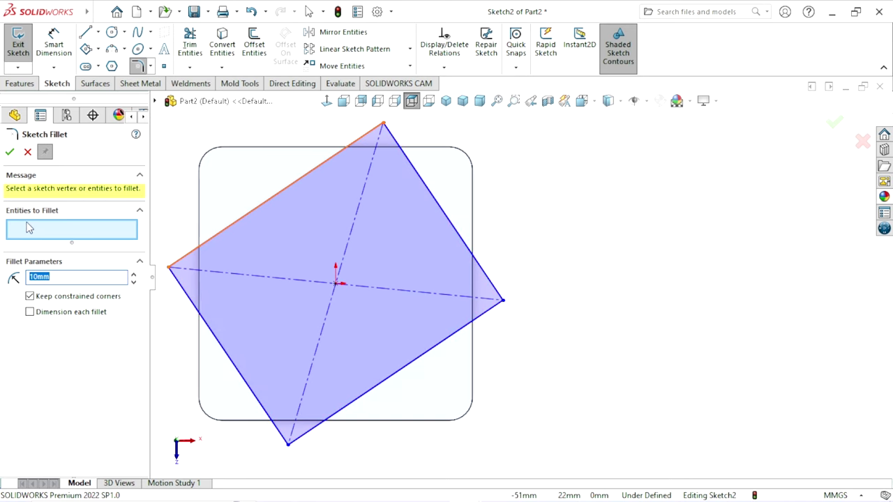
click(384, 125)
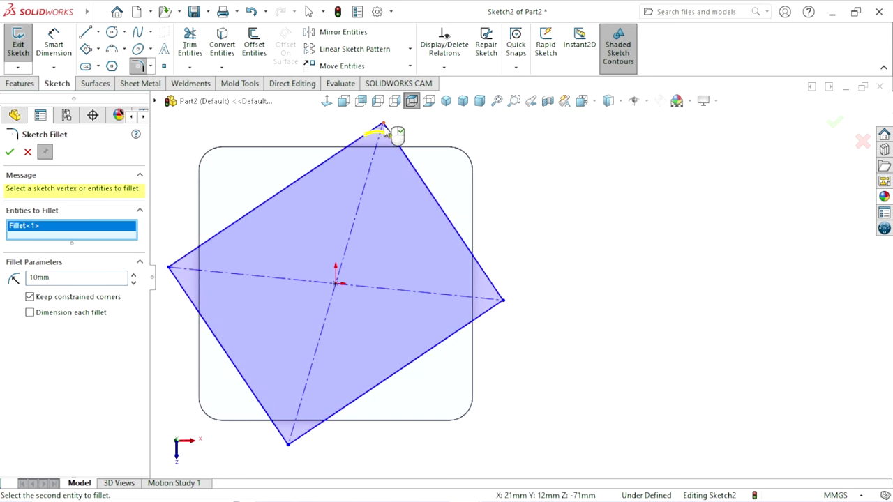
click(171, 268)
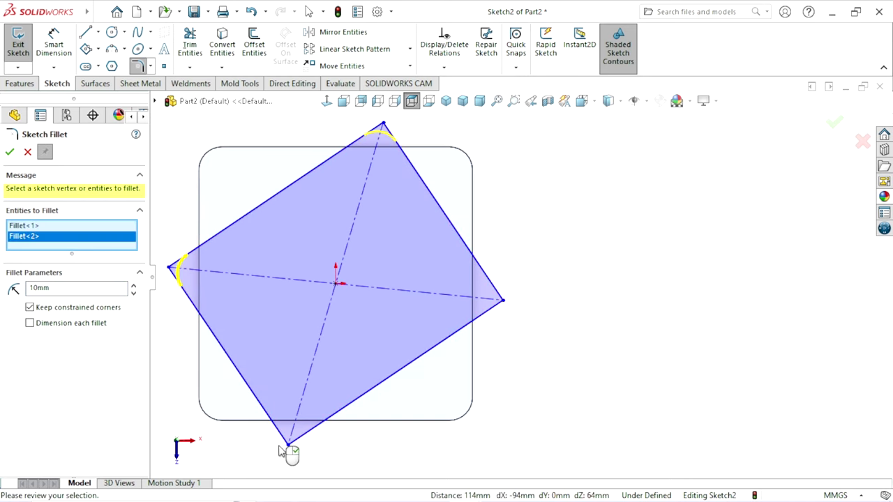
click(288, 443)
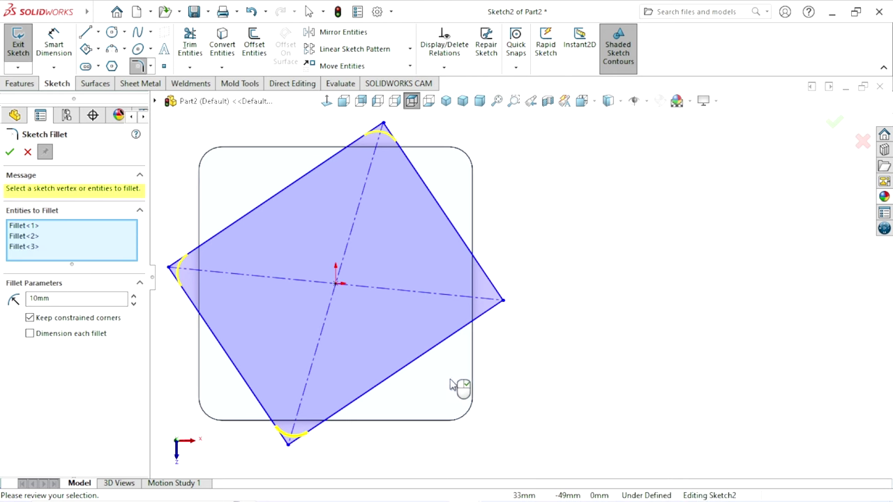
click(503, 300)
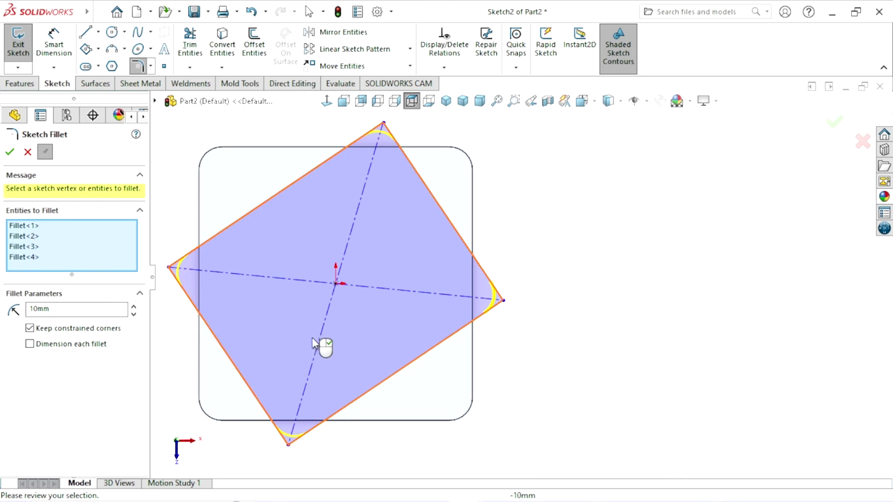
double_click(65, 308)
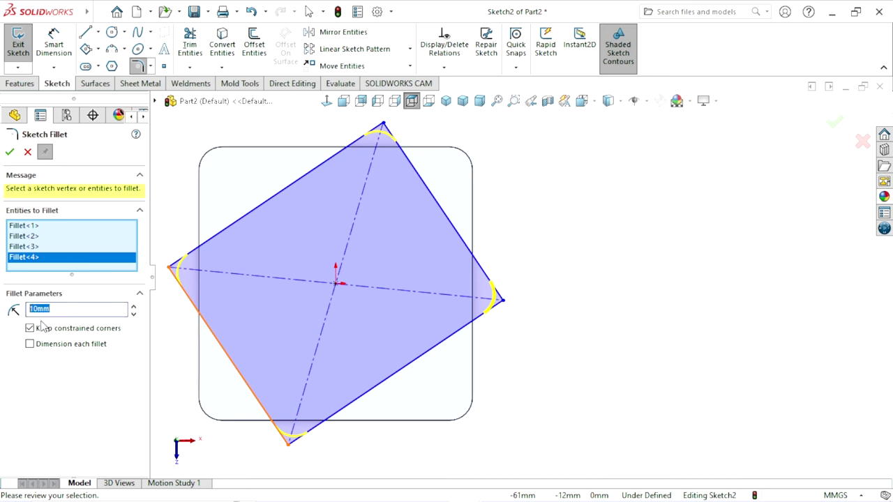
click(9, 152)
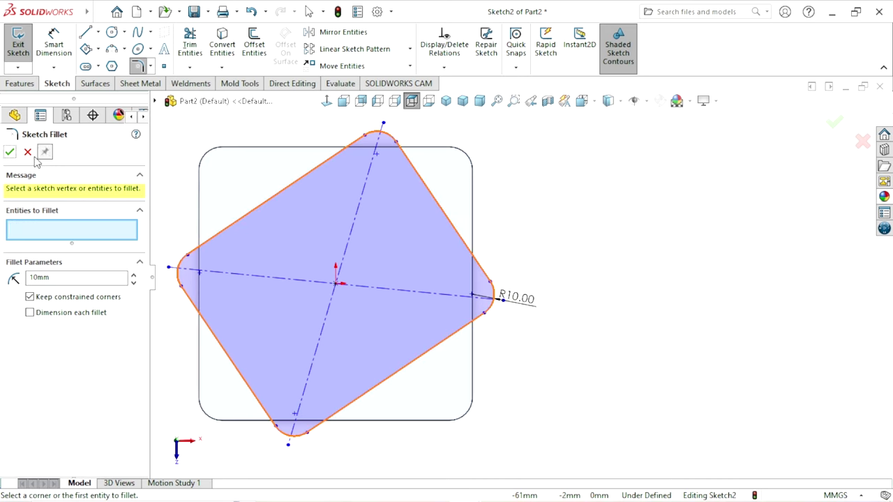
click(27, 152)
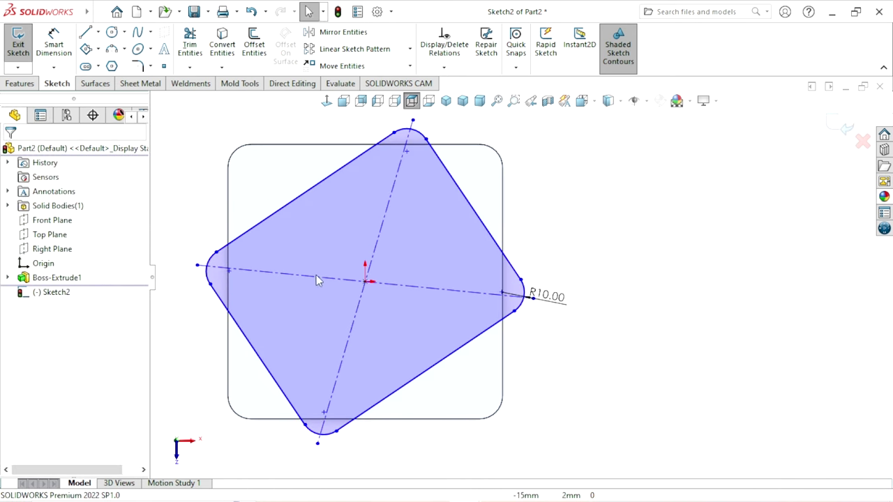
Step: Make the left fillet arc tangent to the plate's left edge
click(208, 266)
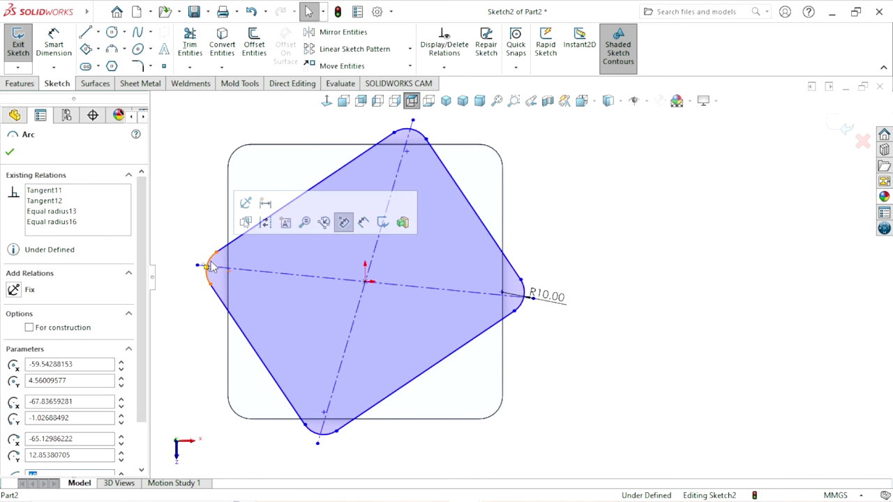
ctrl+click(229, 226)
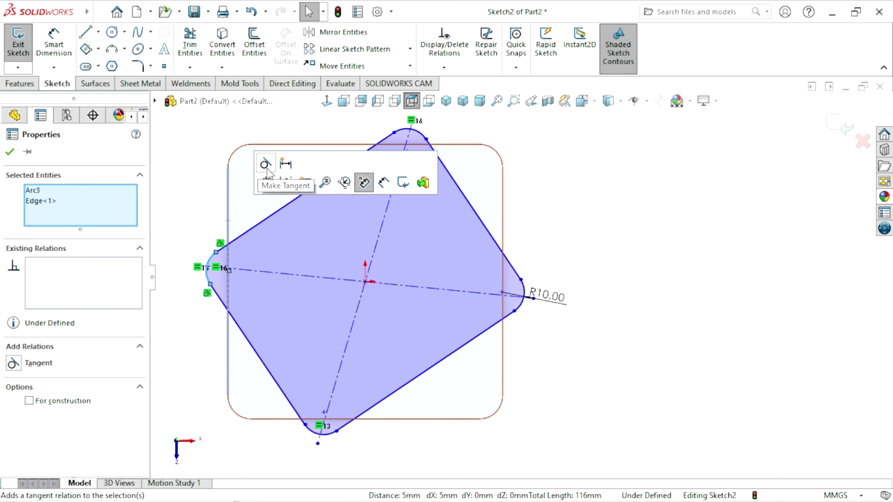
click(265, 165)
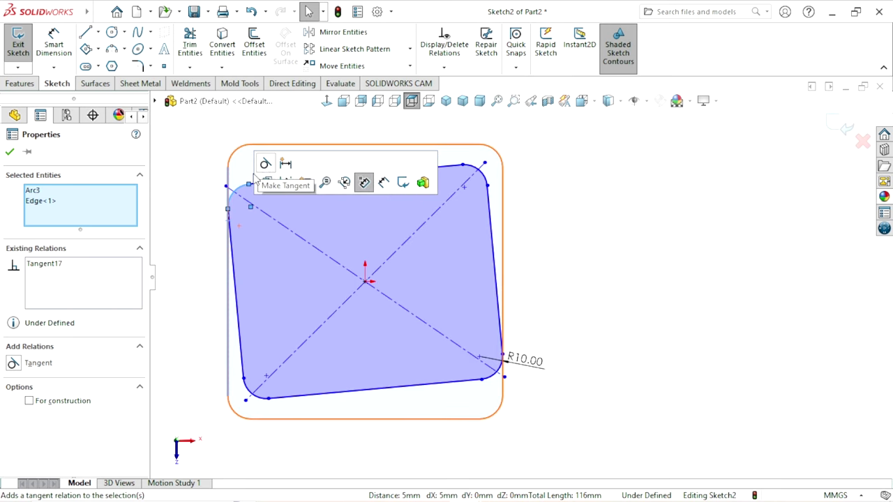
click(577, 299)
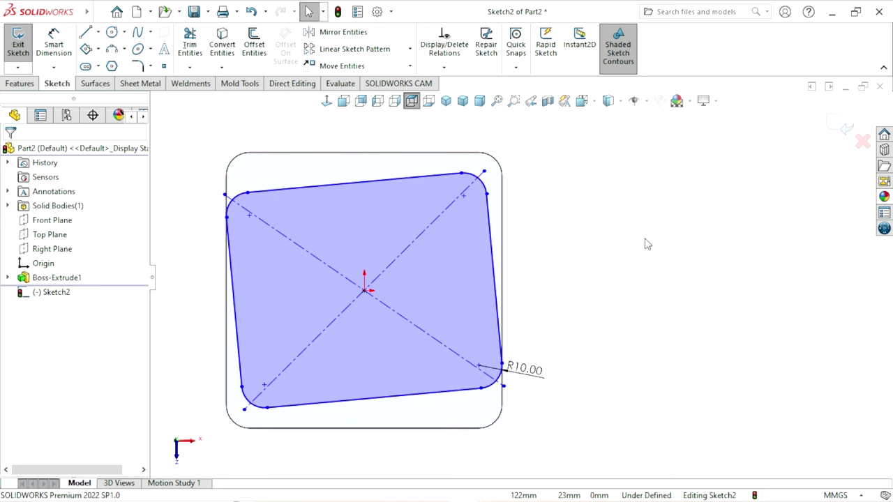
Step: Make the top-right fillet arc tangent to the plate's top edge
scroll(645, 242, down, 1)
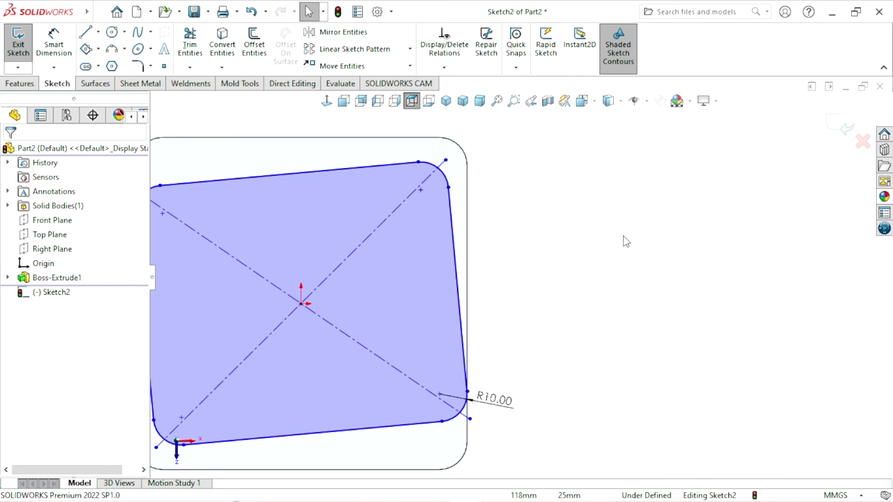
click(433, 171)
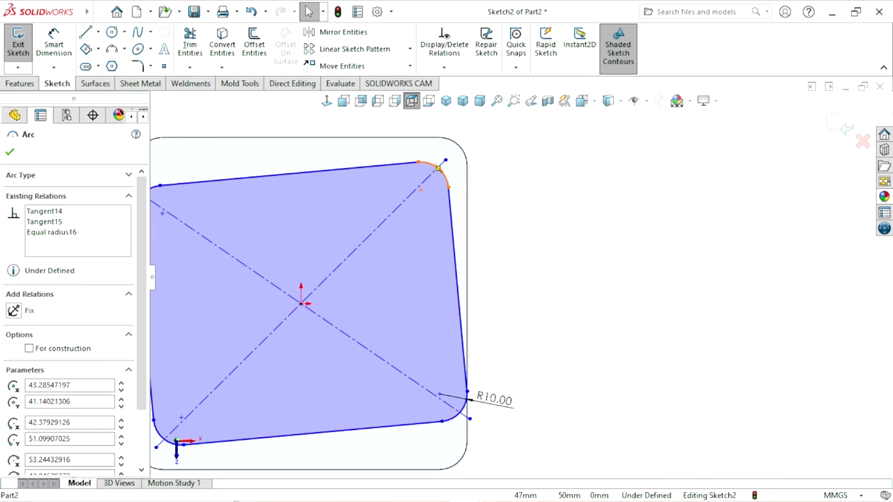
ctrl+click(401, 139)
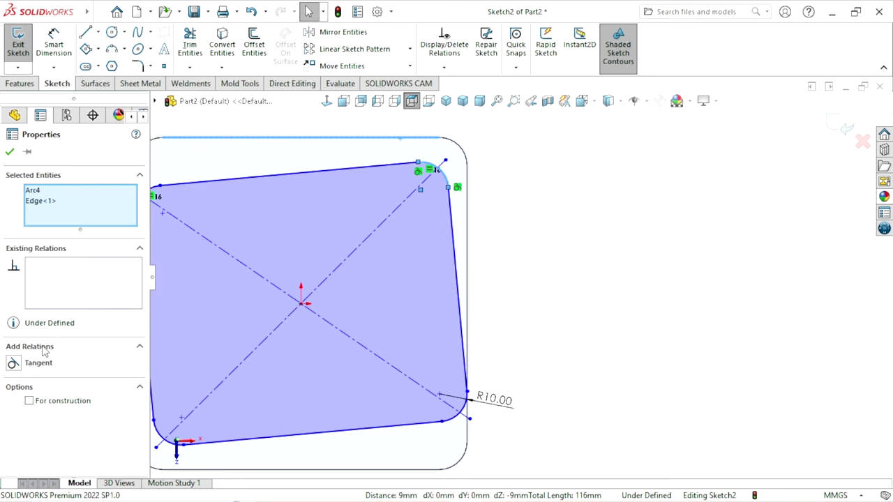
click(14, 367)
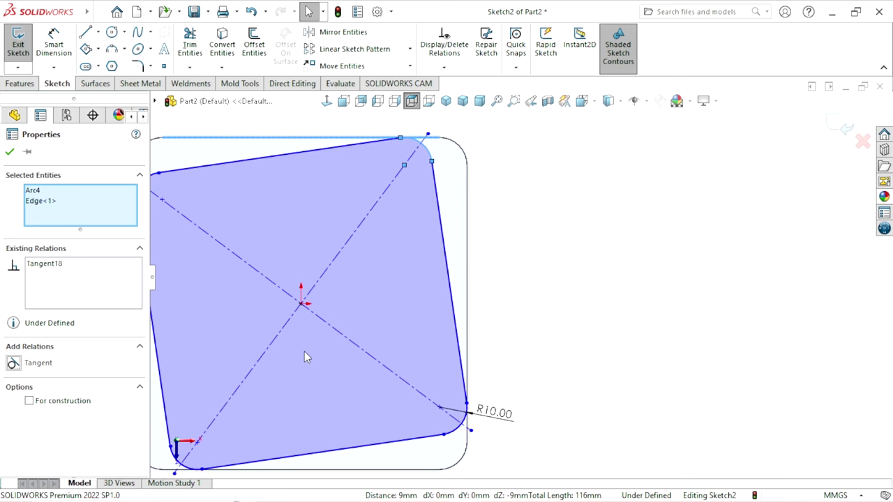
key(z)
click(9, 153)
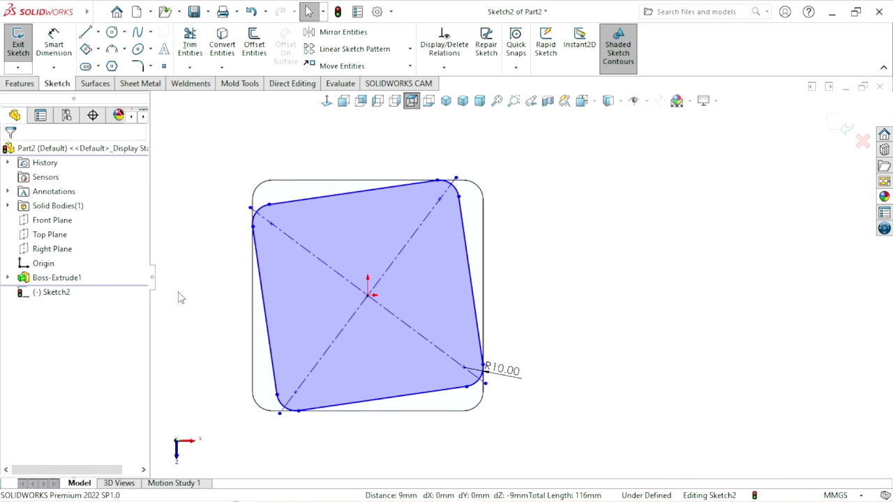
scroll(349, 343, up, 1)
scroll(500, 325, down, 1)
scroll(506, 324, down, 1)
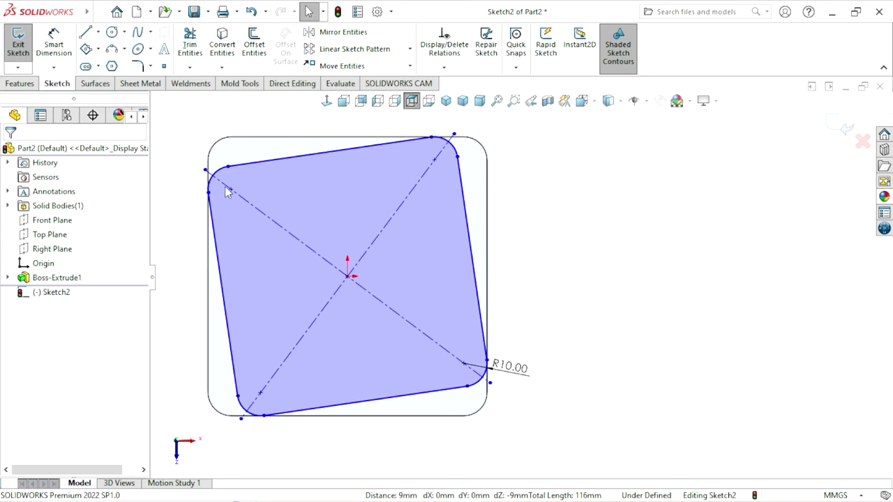
click(51, 49)
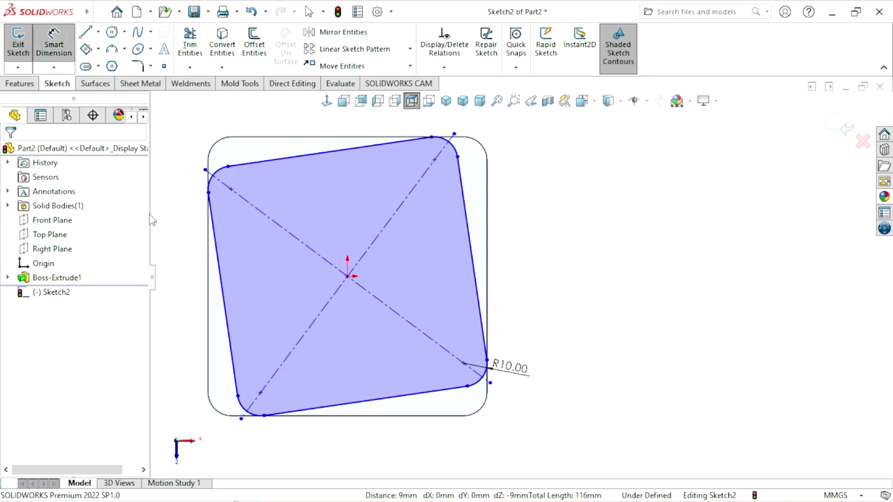
Step: Add a 20° angle dimension between the plate's left edge and the square's slanted side
click(225, 341)
click(208, 347)
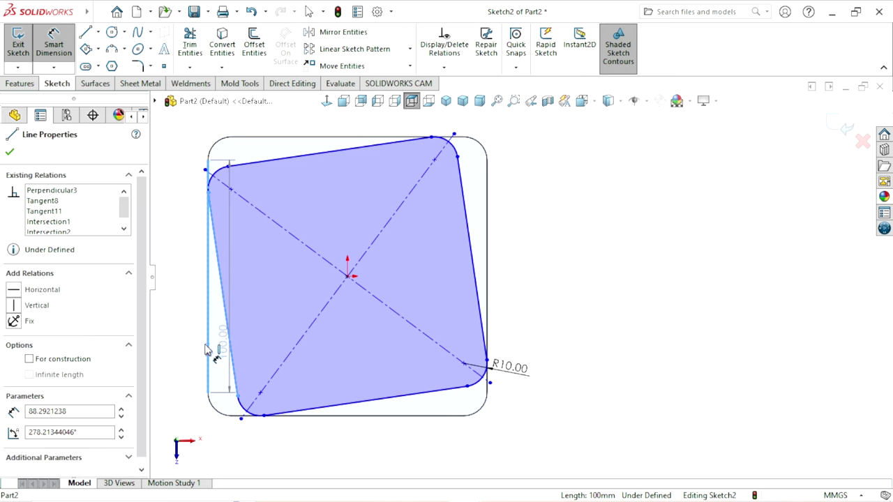
click(218, 349)
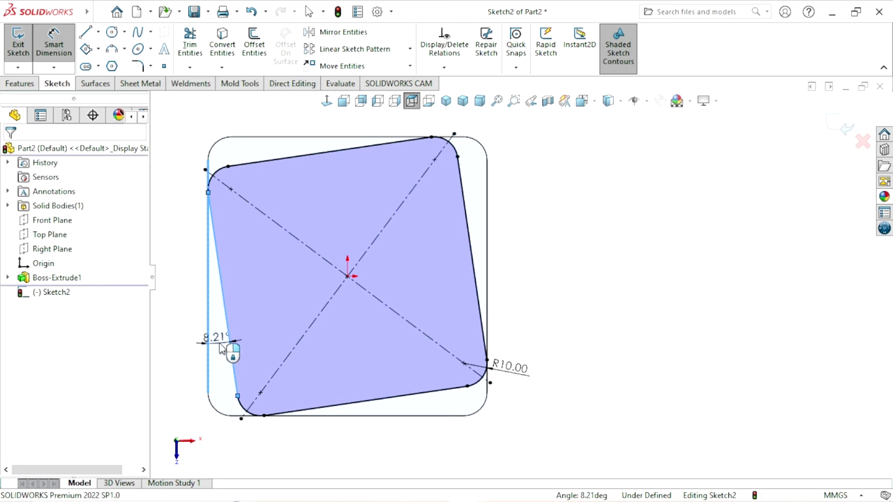
text(20)
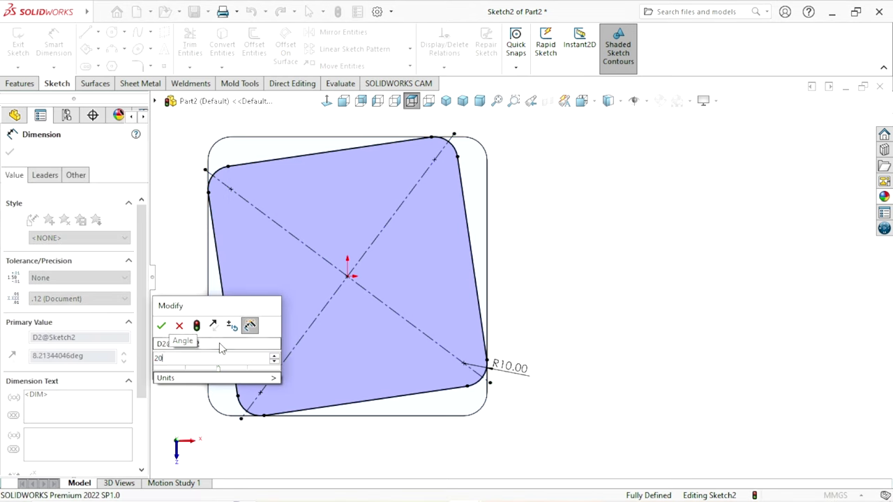
click(161, 326)
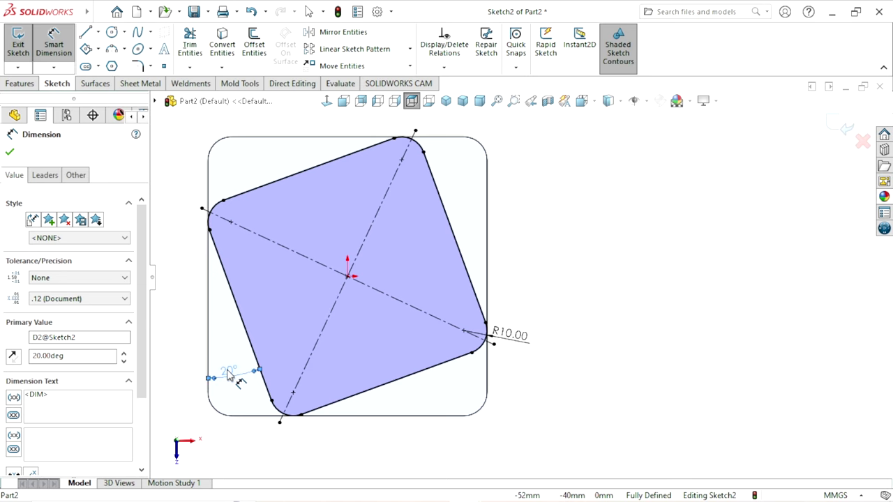
click(562, 411)
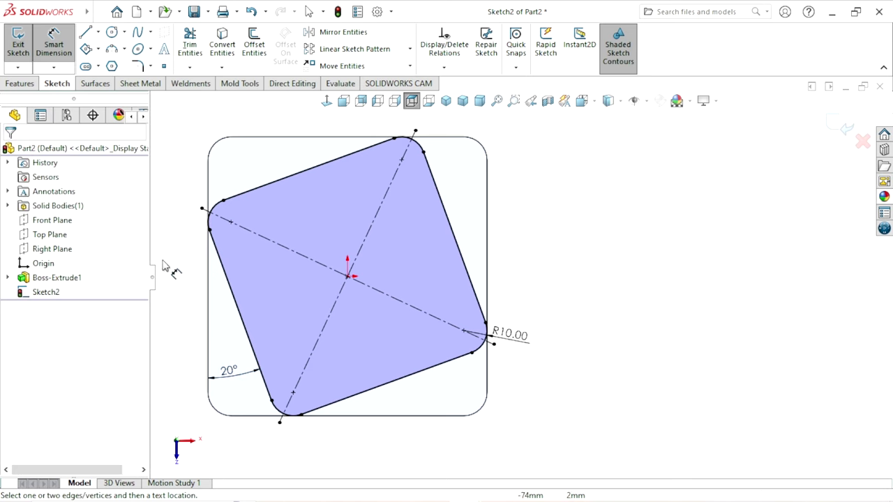
scroll(359, 358, up, 2)
scroll(637, 259, down, 2)
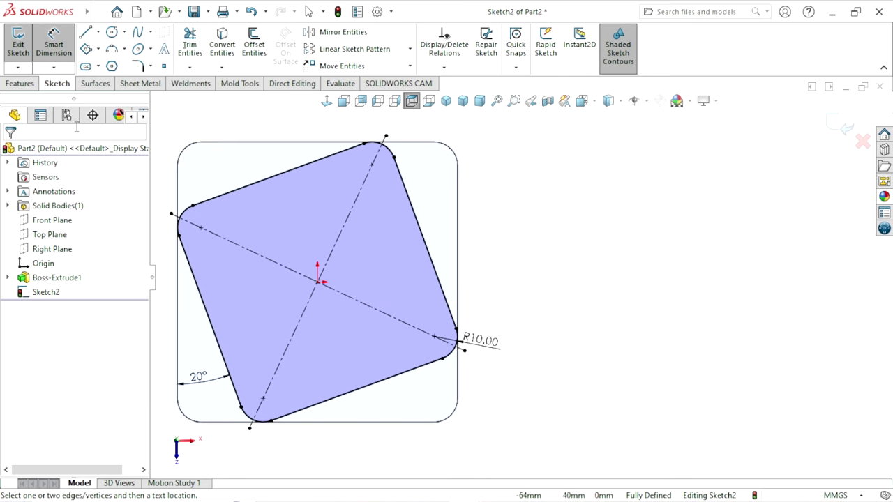
click(21, 84)
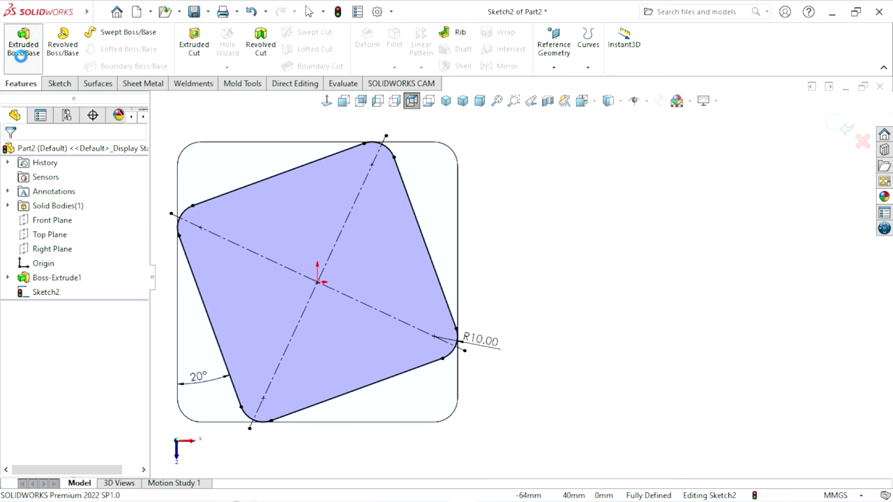
Step: Extrude the tilted square 16 mm as Boss-Extrude2 and select its top face
click(23, 54)
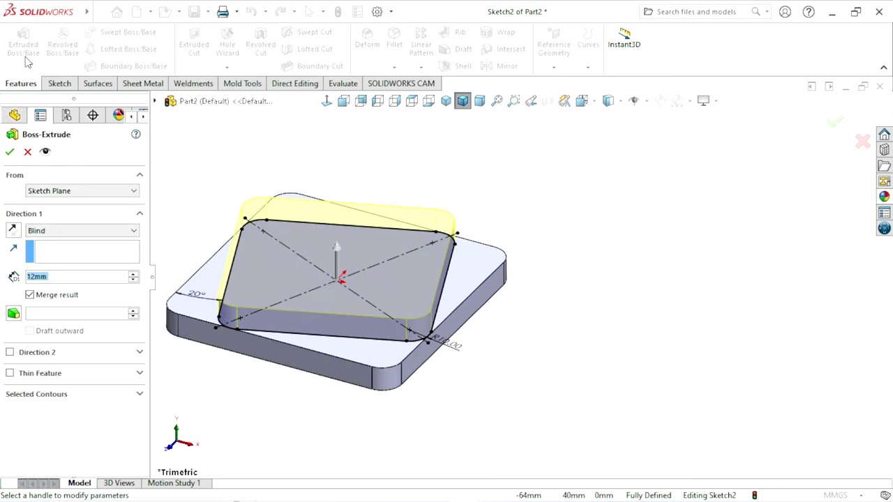
text(1)
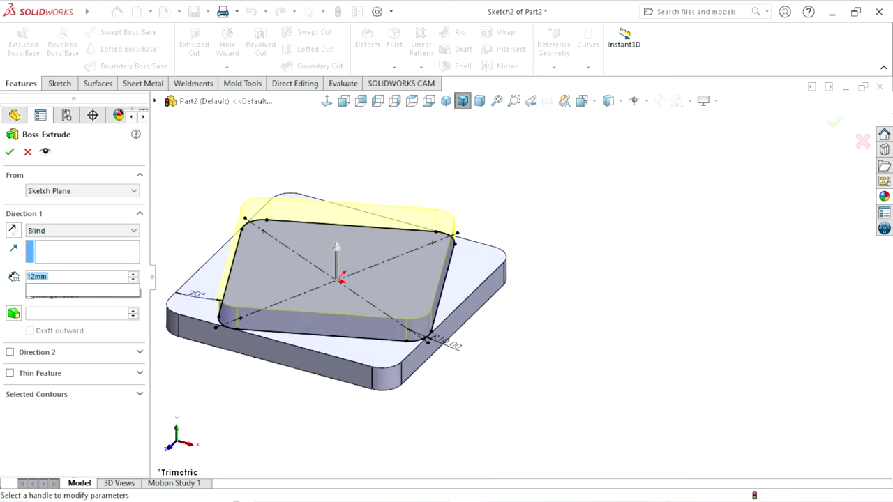
text(6)
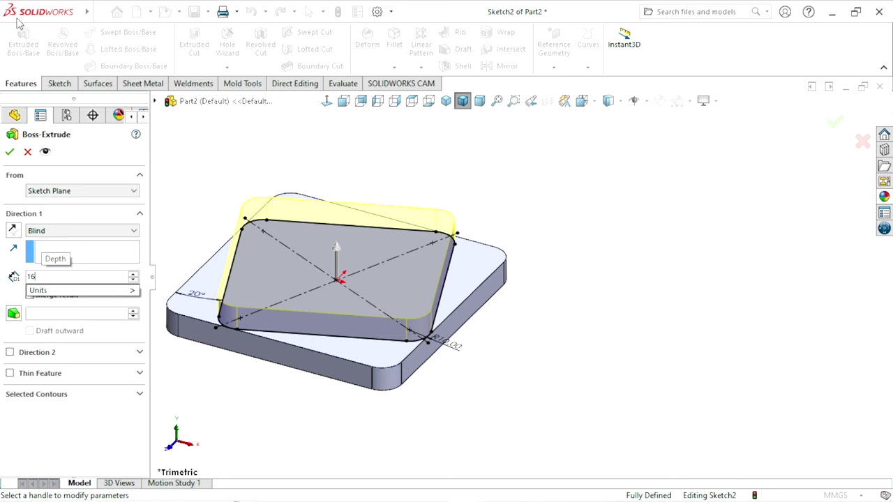
key(Return)
click(10, 151)
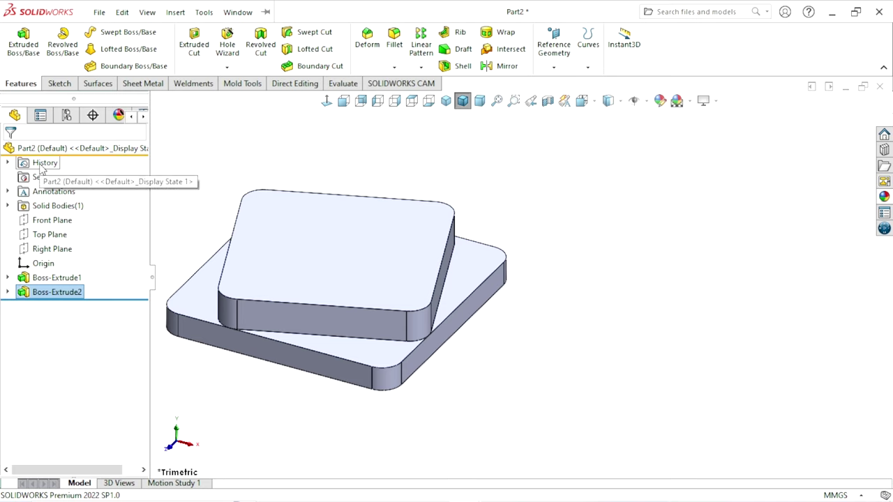
click(338, 272)
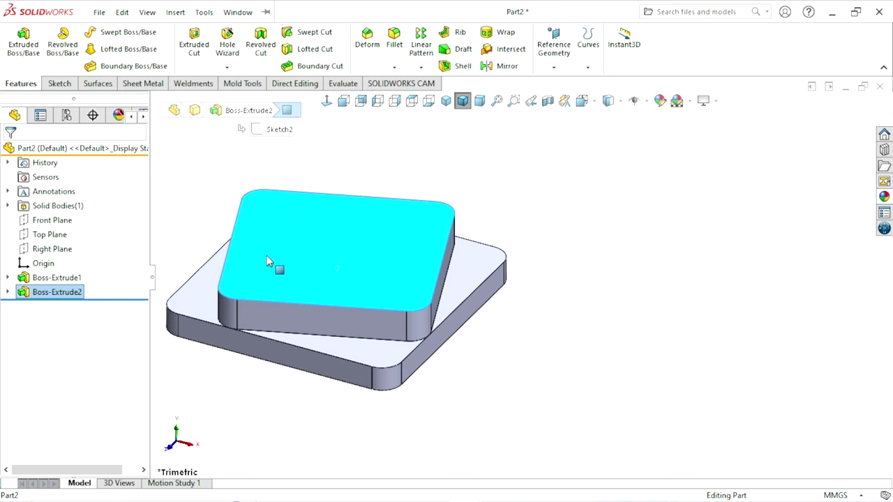
click(195, 228)
Step: Start a sketch on the block's top face and draw a circle at the origin
click(309, 241)
click(372, 199)
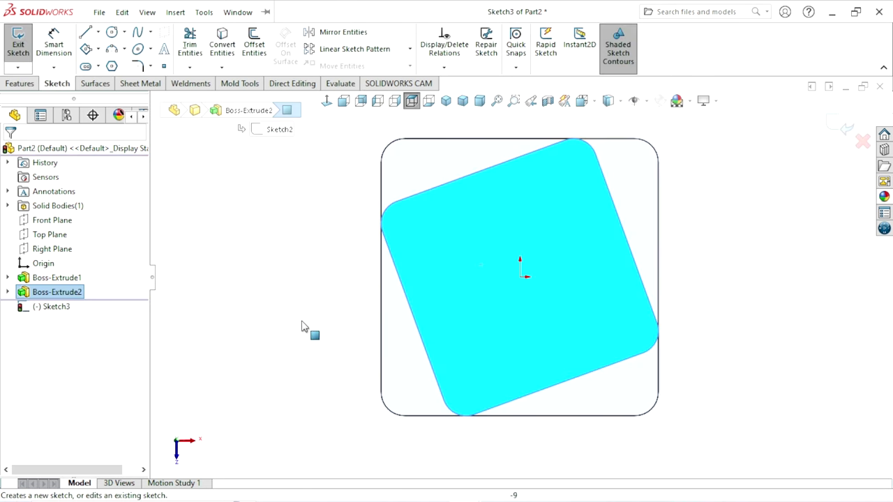
scroll(781, 180, down, 2)
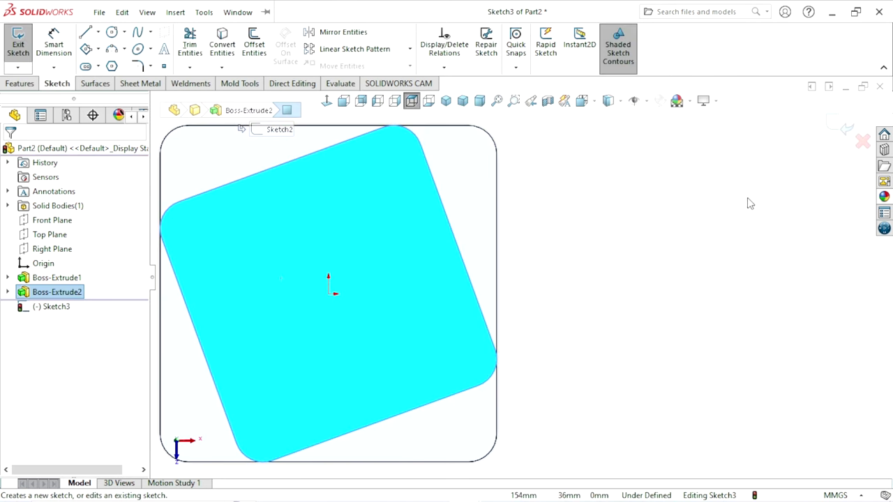
scroll(525, 345, up, 1)
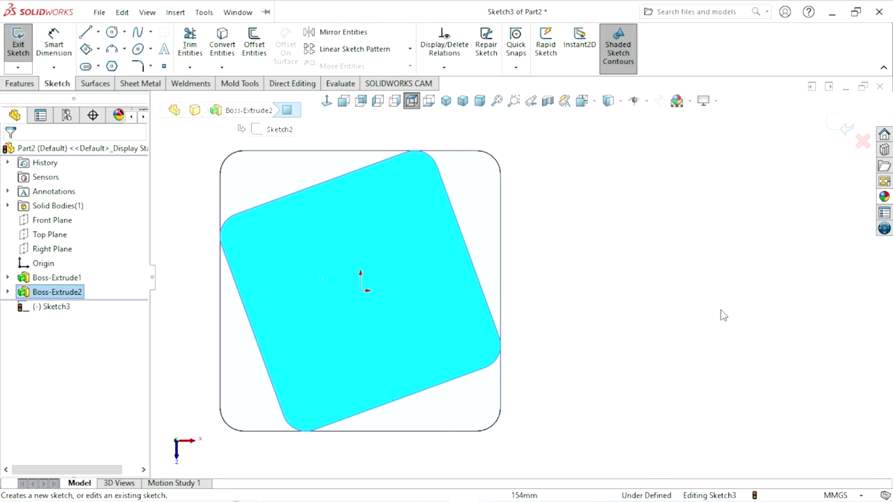
click(111, 34)
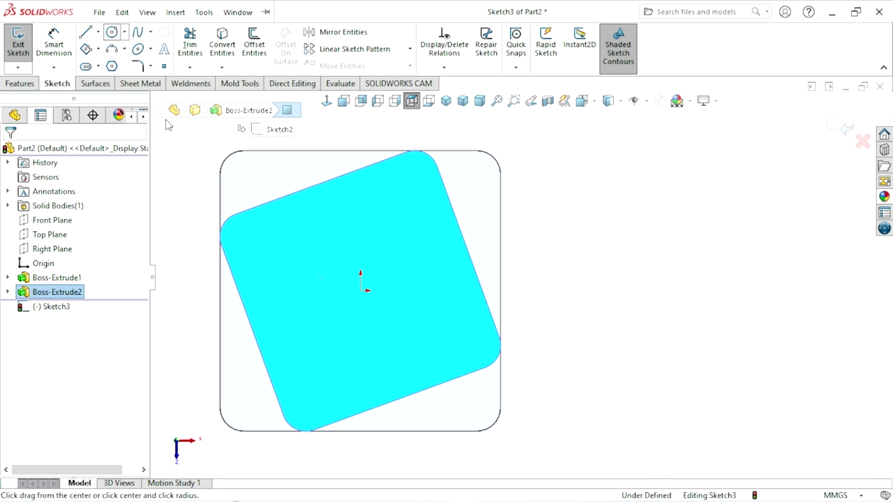
click(360, 290)
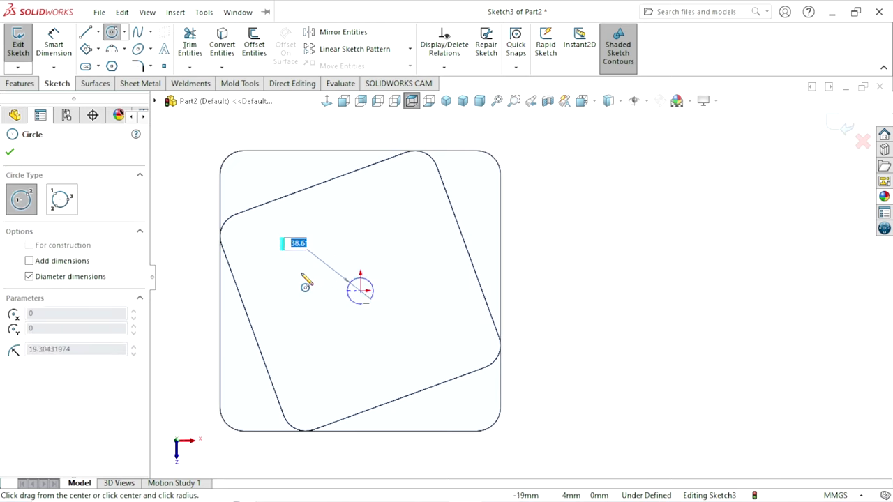
click(286, 273)
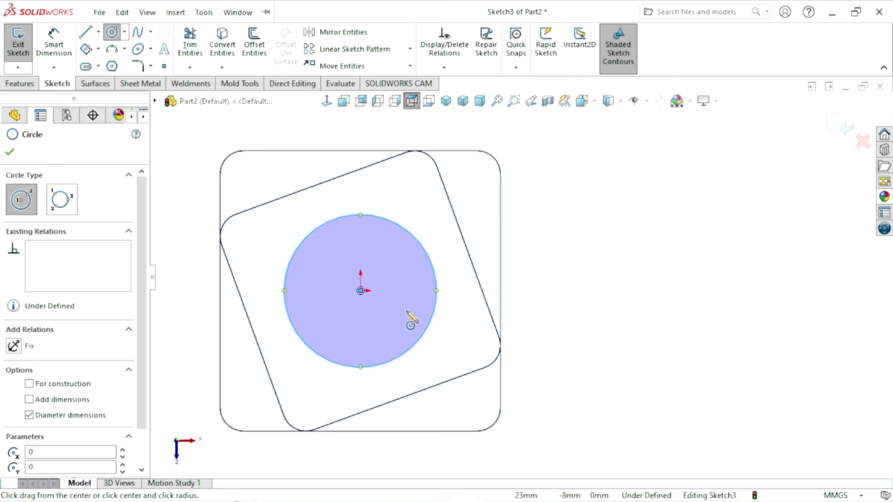
Step: Dimension the circle to a 60 mm diameter
click(54, 43)
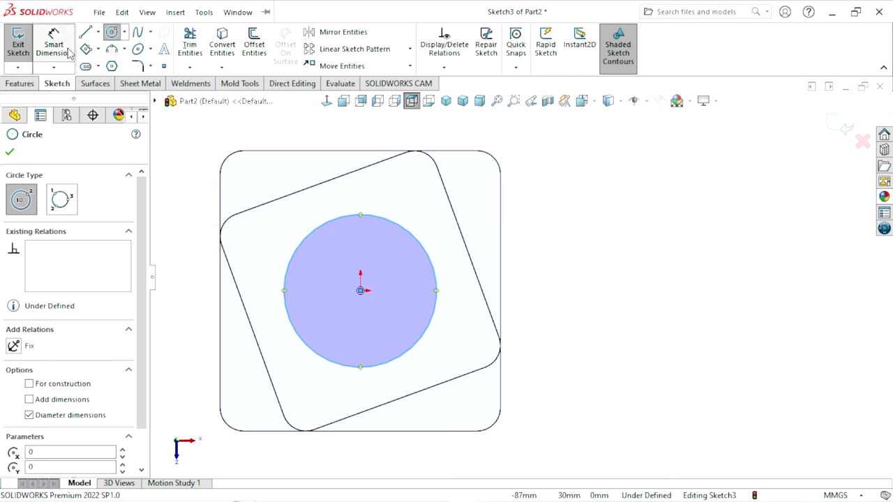
click(293, 241)
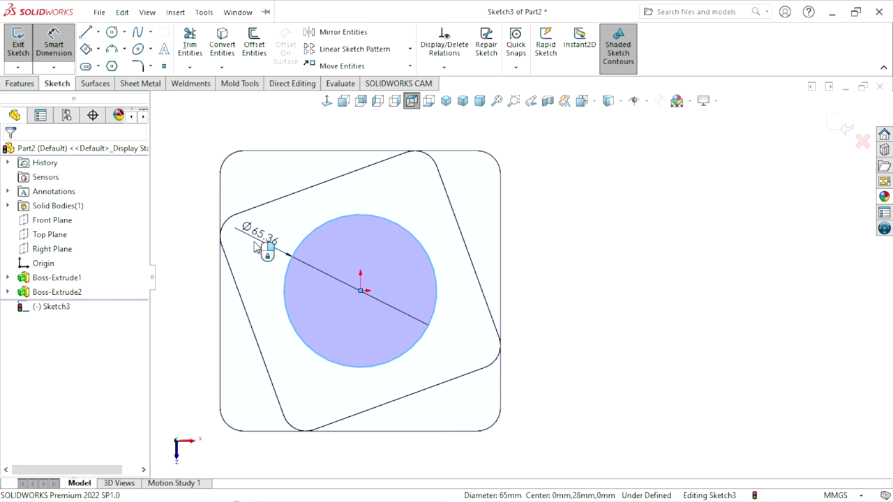
click(256, 244)
text(60)
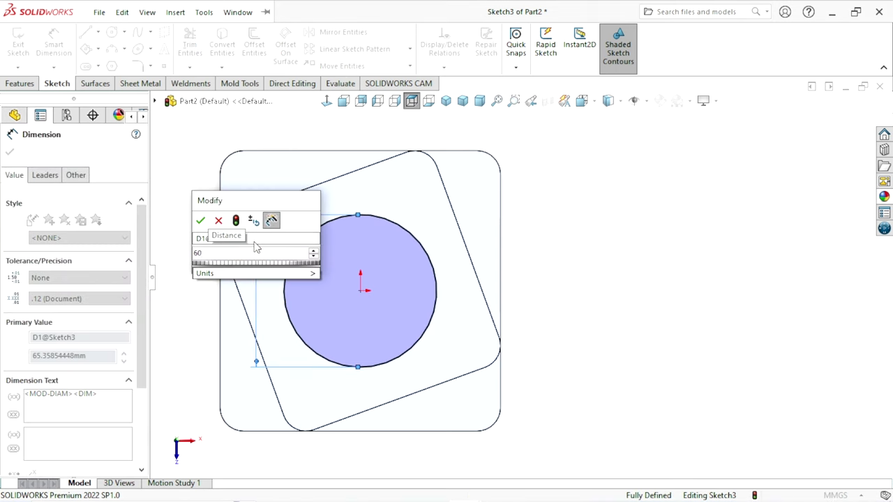
click(201, 220)
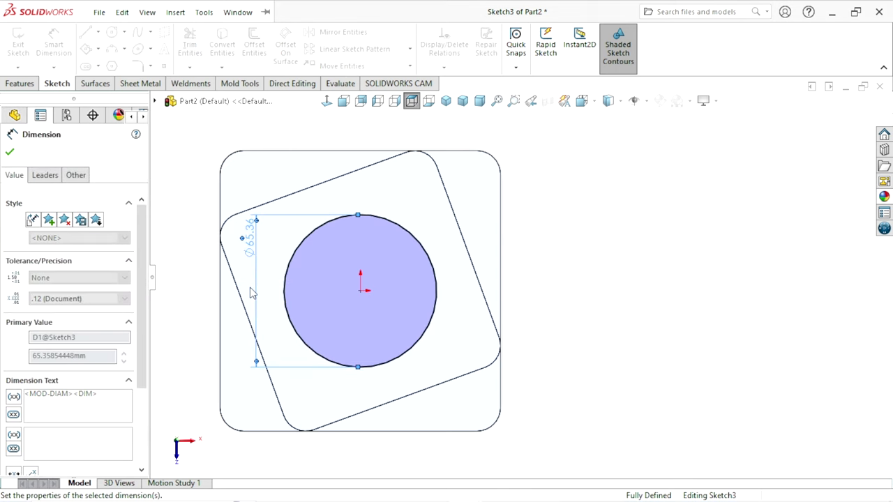
click(9, 153)
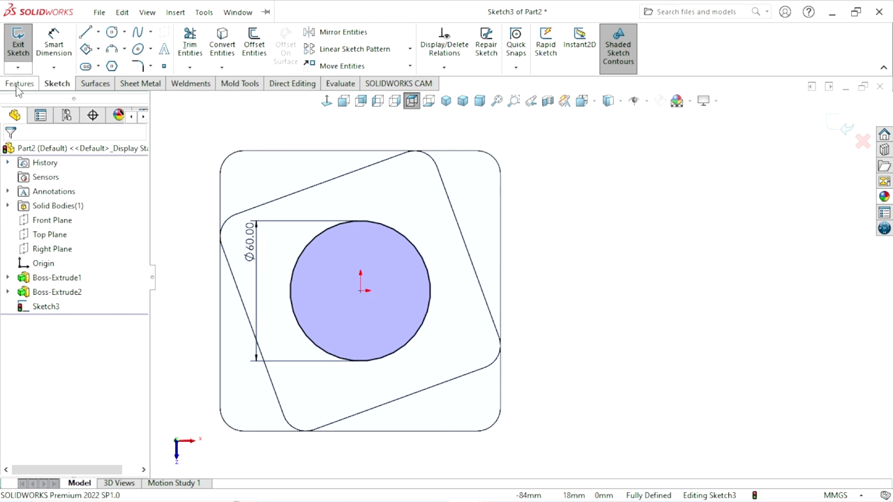
click(20, 83)
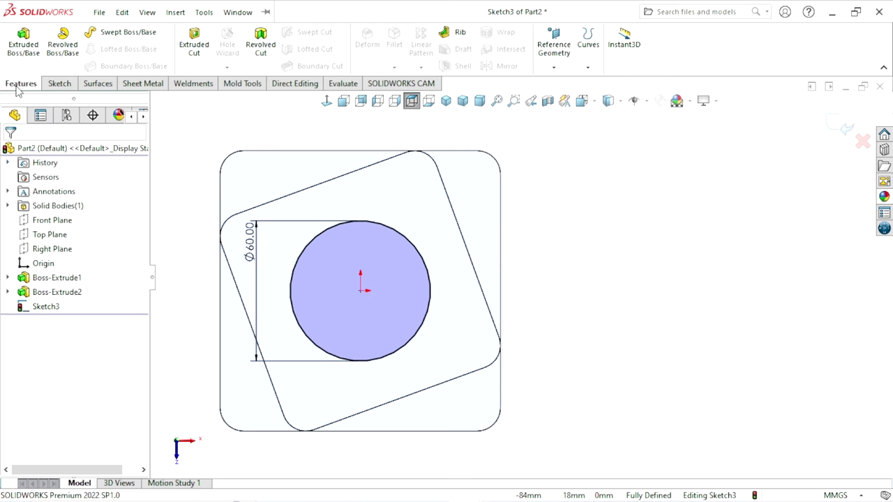
Step: Extrude-cut the 60 mm circle Up To Next, creating Cut-Extrude1 through the raised block
click(194, 43)
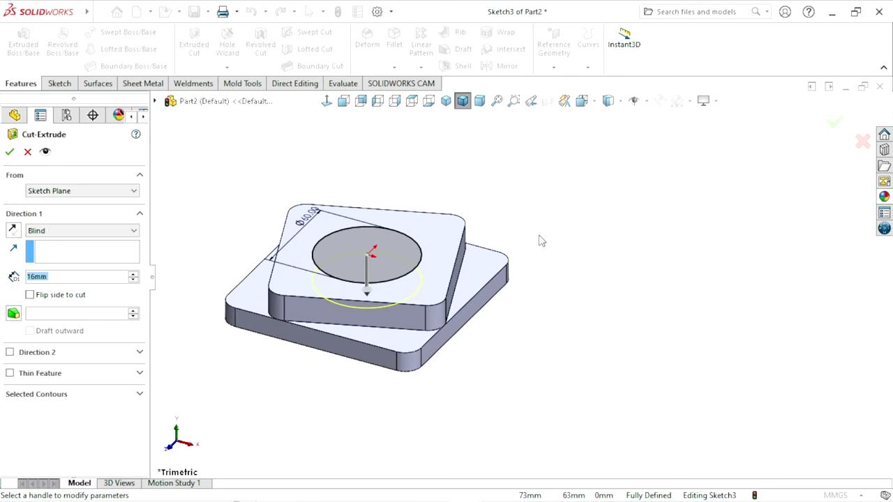
click(66, 230)
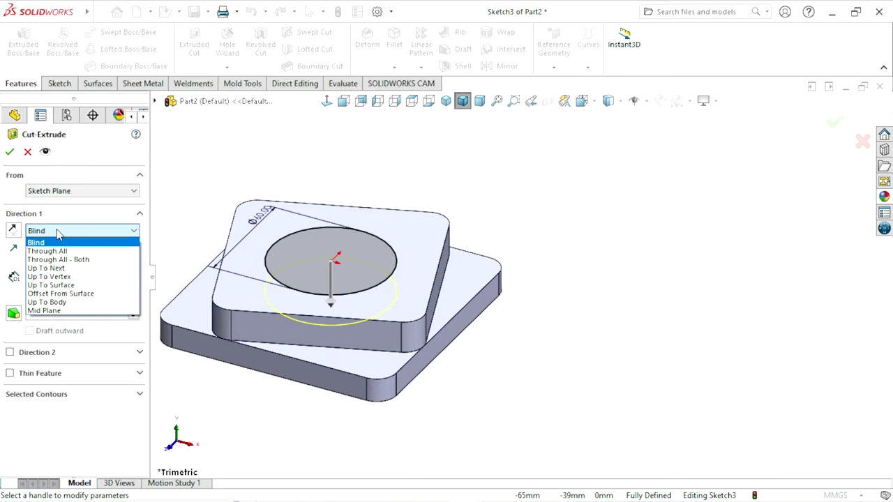
click(51, 270)
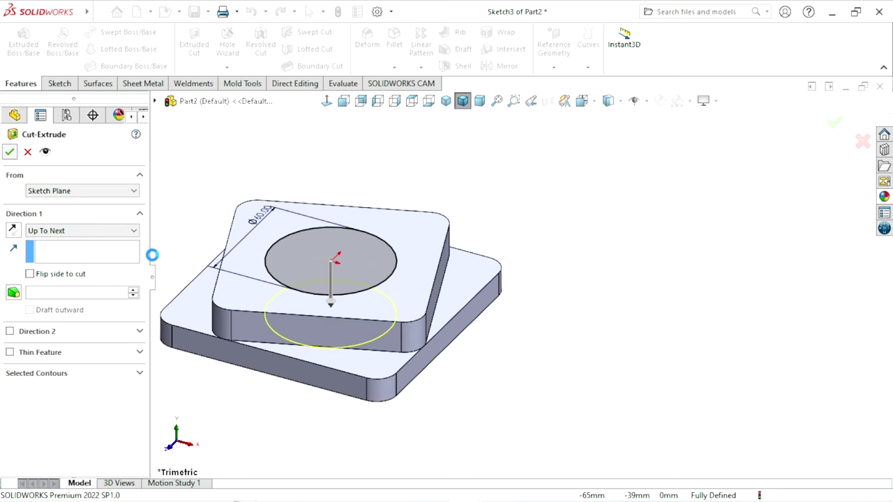
click(10, 153)
middle_drag(331, 348, 446, 256)
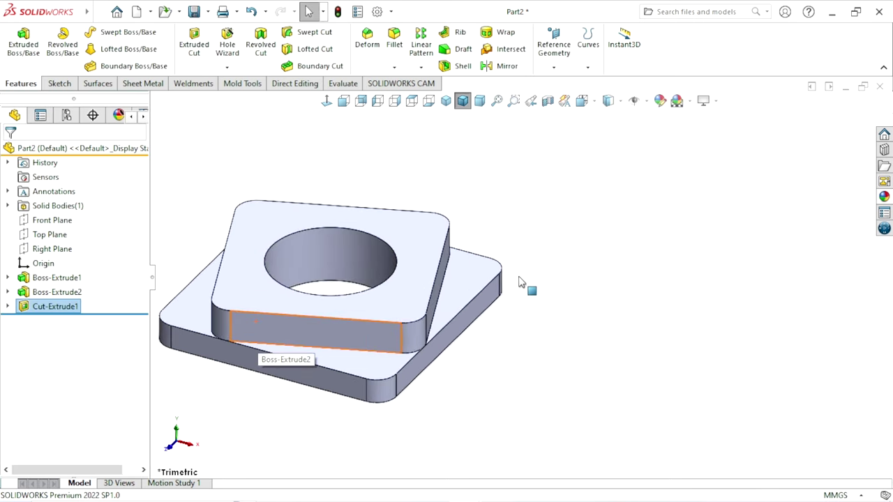
Step: Start a new sketch on the raised block's top face
click(420, 239)
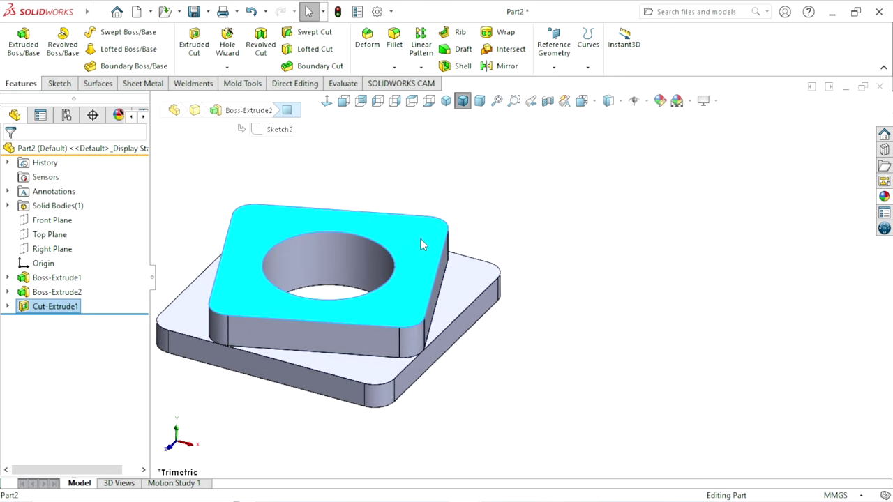
click(477, 201)
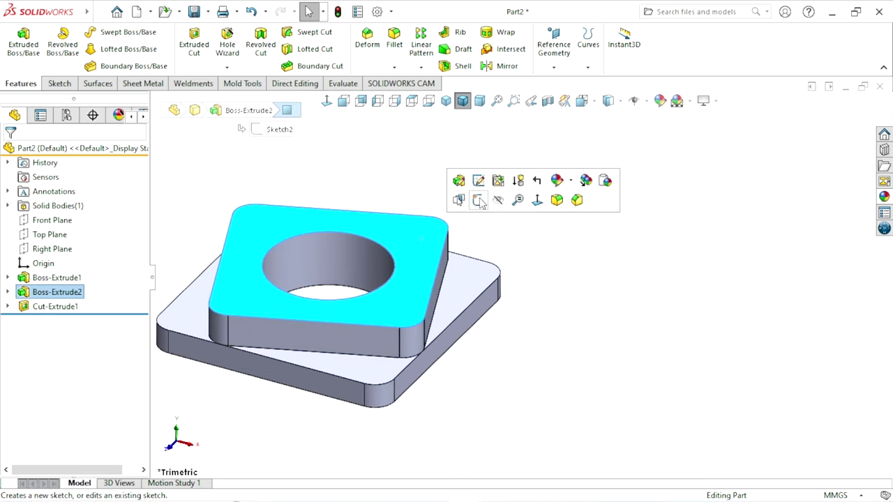
scroll(690, 275, down, 3)
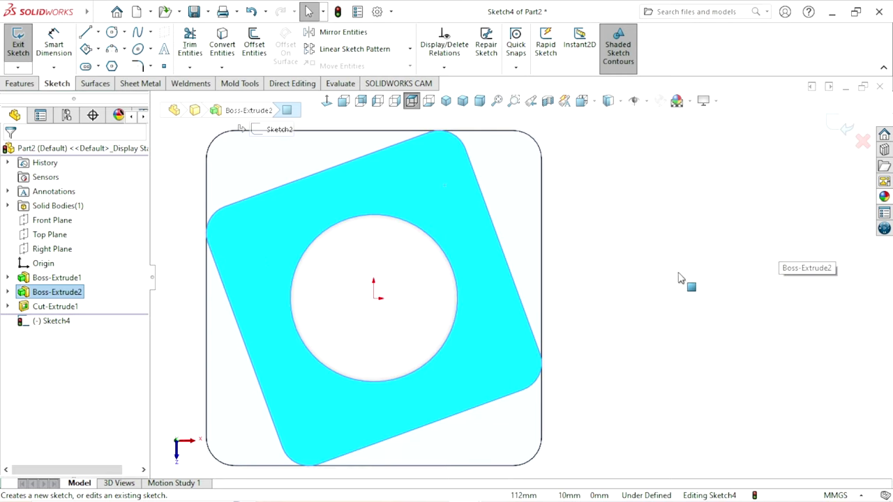
scroll(701, 289, up, 1)
scroll(727, 281, down, 1)
scroll(586, 321, up, 1)
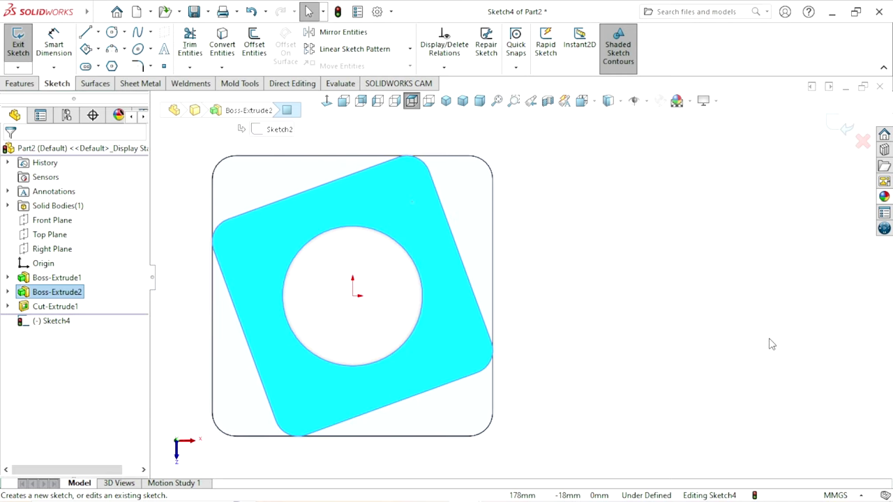
scroll(830, 347, down, 2)
scroll(840, 312, up, 1)
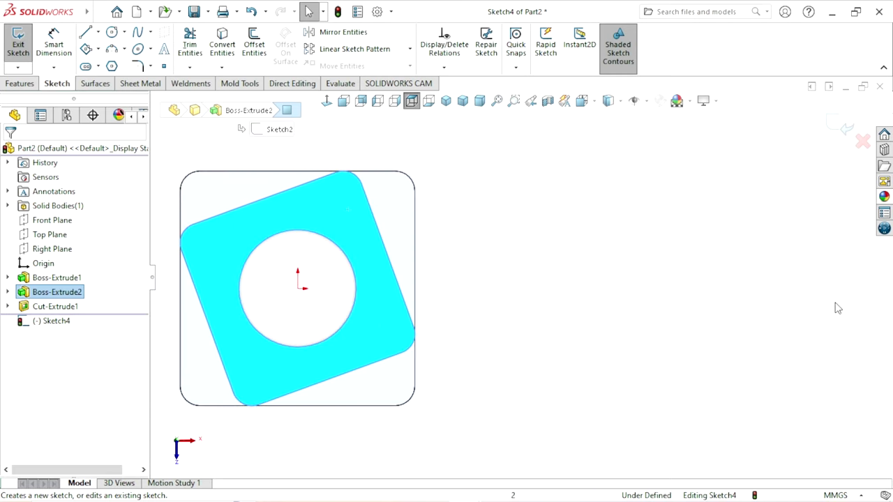
Step: Offset the bore circle 3 mm outward to form a ring profile
click(296, 232)
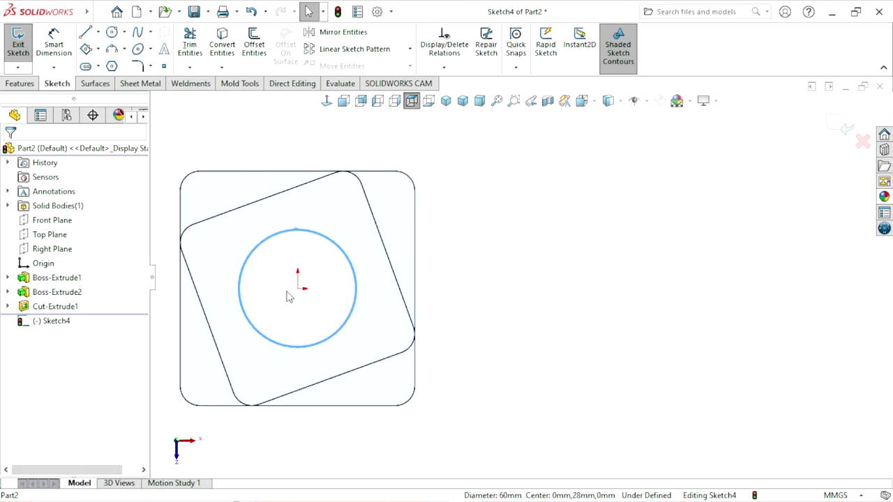
click(249, 46)
text(3)
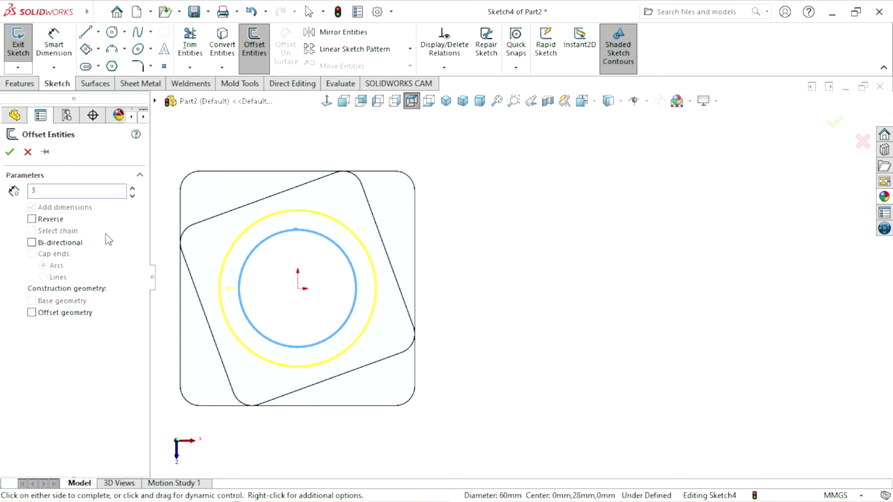
key(Return)
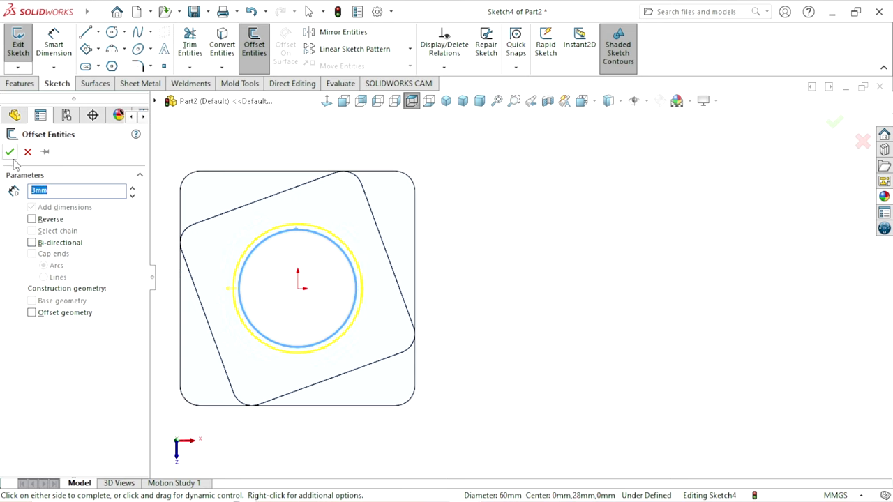
click(11, 154)
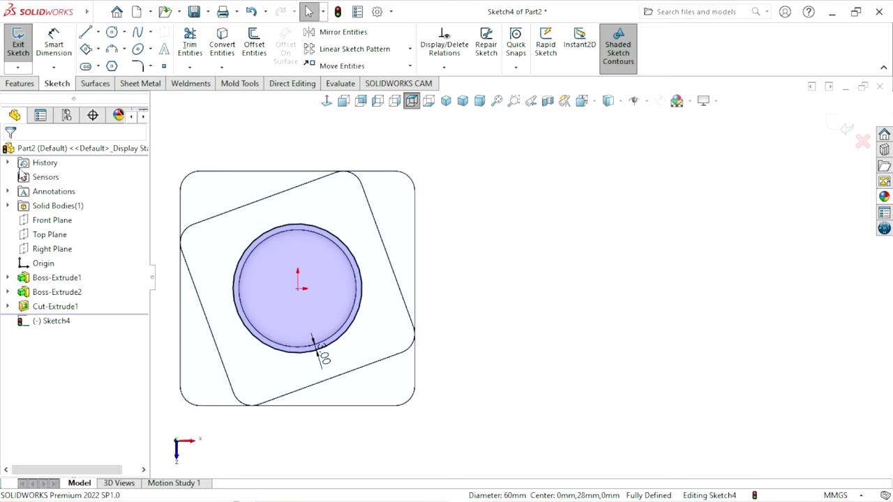
click(18, 85)
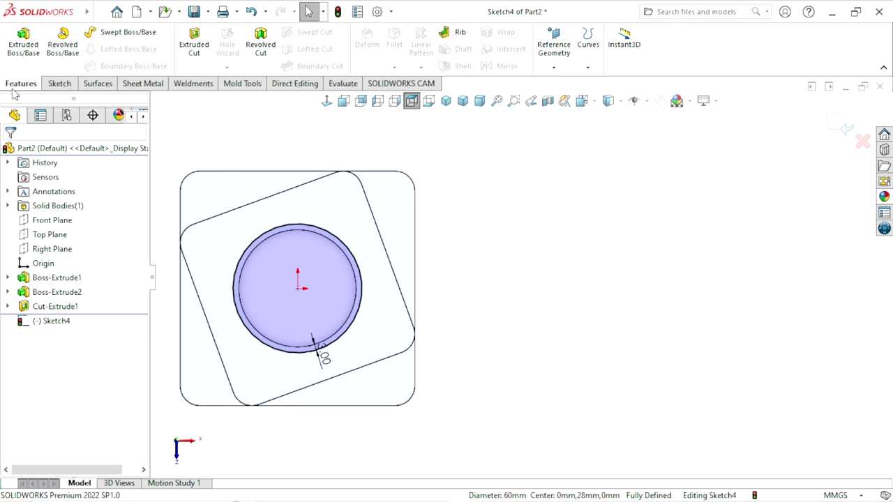
Step: Extrude-cut the ring Blind to 3 mm depth, creating Cut-Extrude2
click(198, 56)
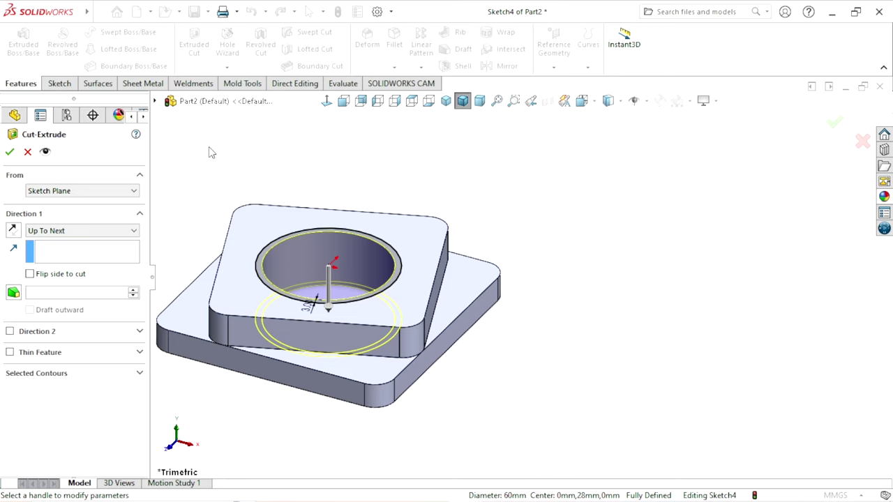
click(61, 230)
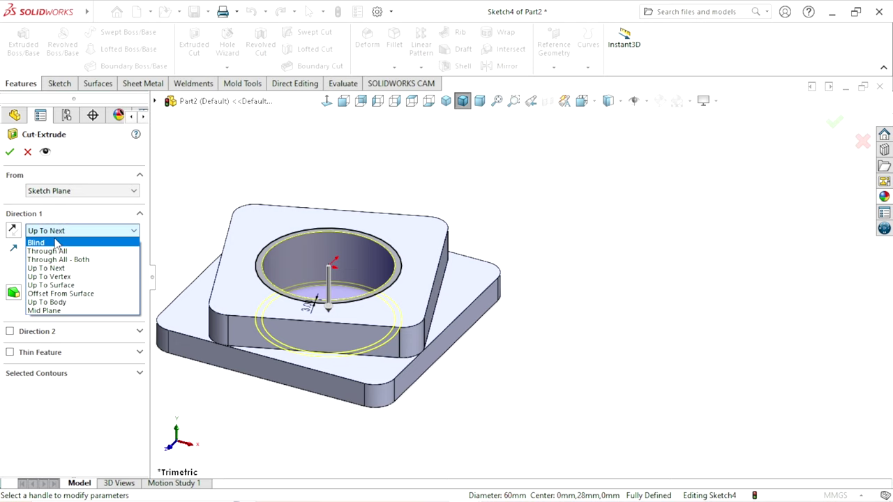
click(56, 242)
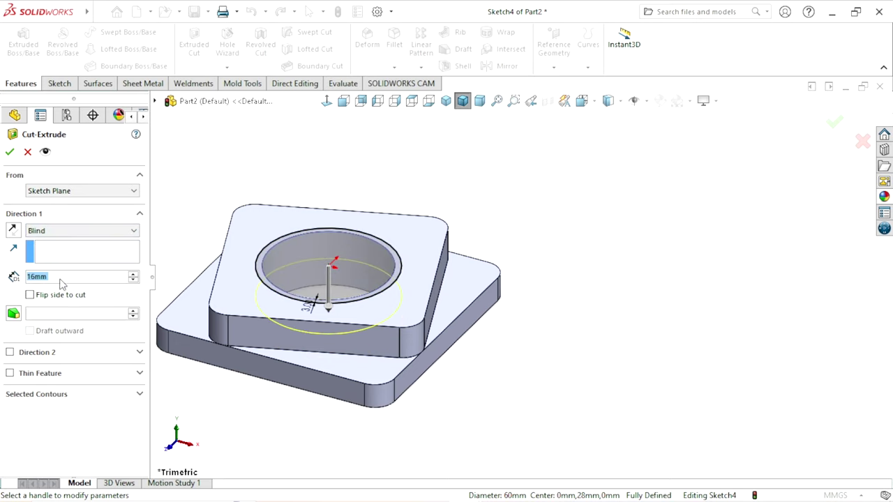
text(3)
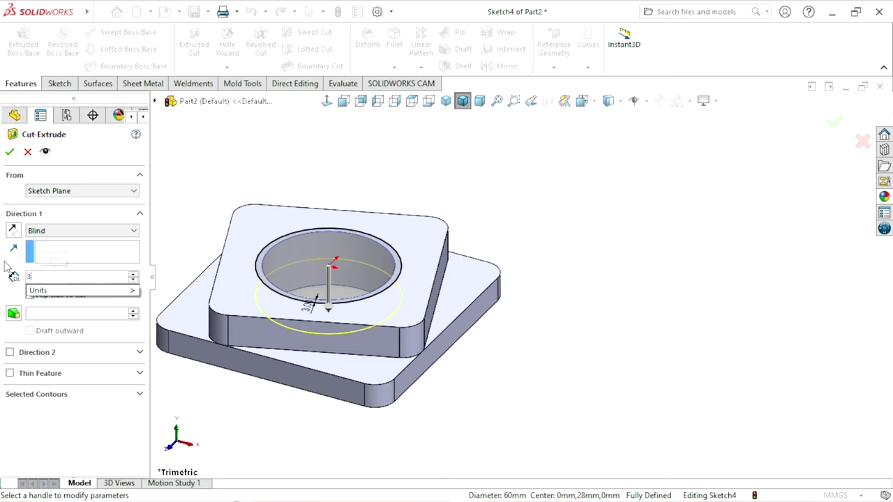
key(Return)
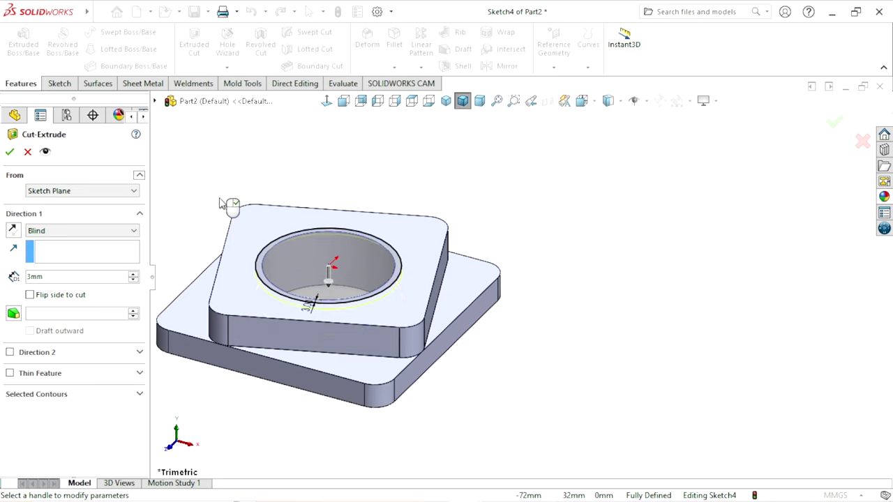
click(10, 158)
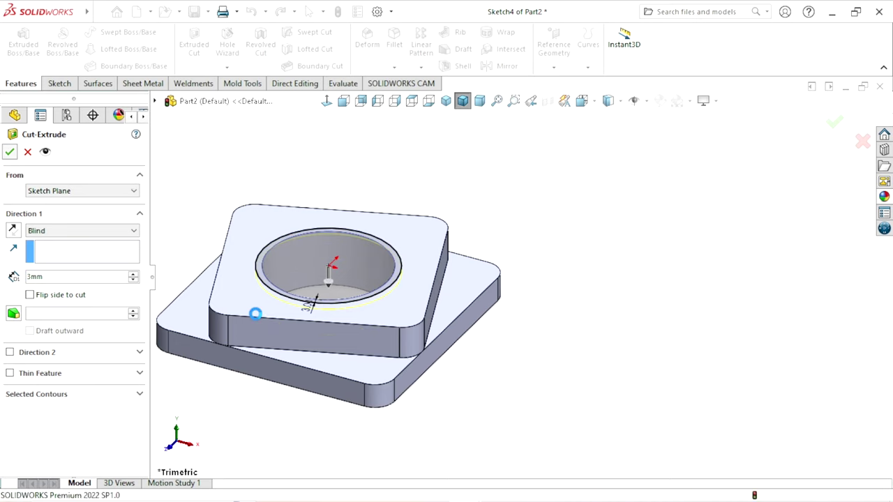
scroll(481, 254, down, 2)
Step: Clear the selection and select the top face of the Boss-Extrude1 base plate
scroll(442, 312, up, 2)
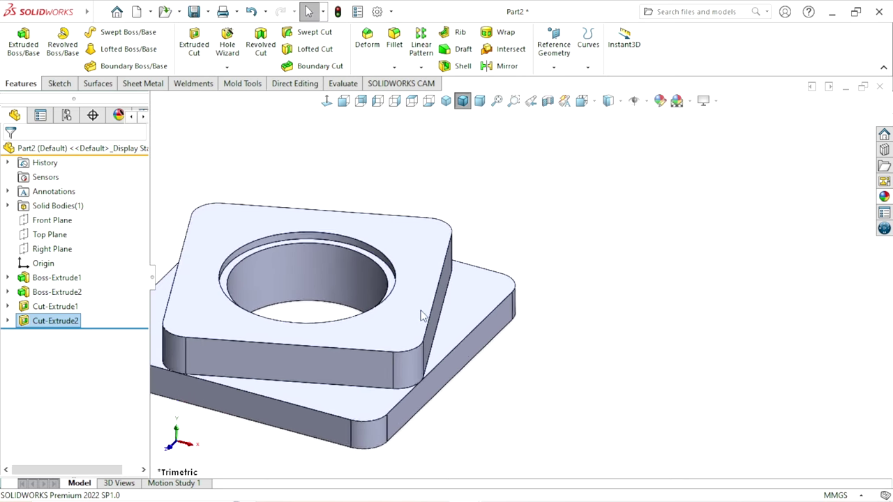
scroll(445, 327, up, 2)
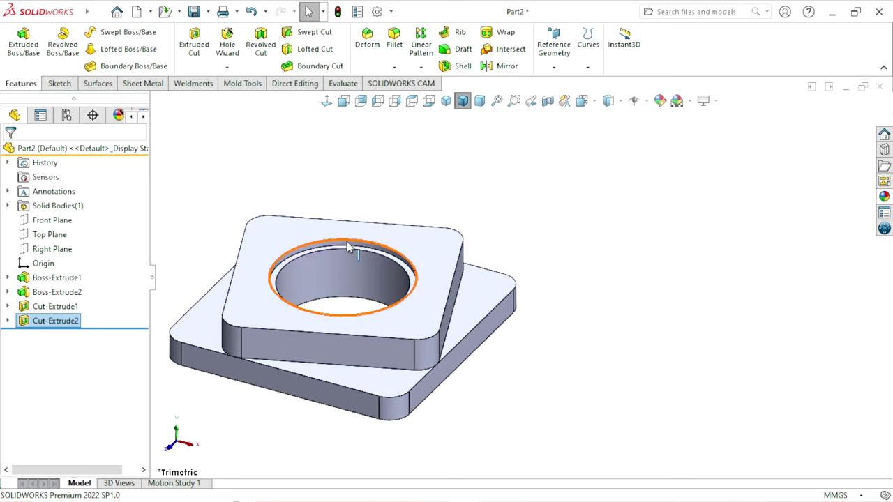
click(614, 355)
scroll(619, 288, up, 1)
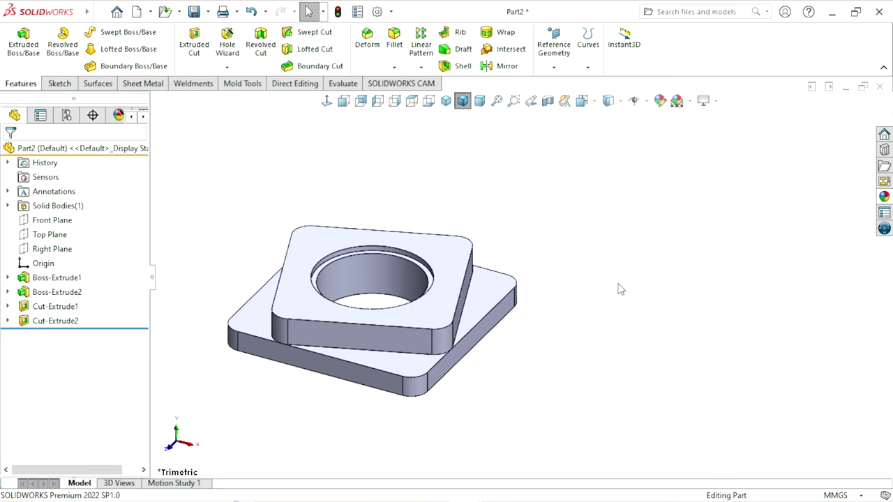
scroll(620, 288, down, 1)
scroll(472, 339, up, 1)
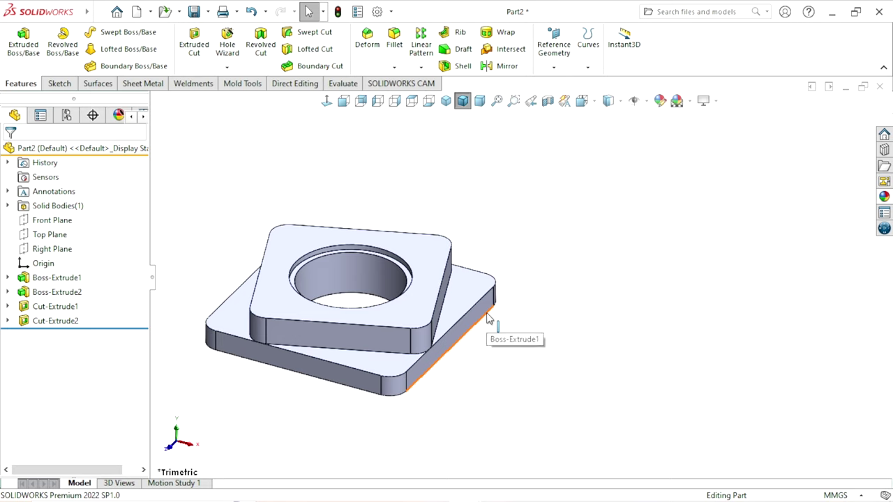
click(226, 322)
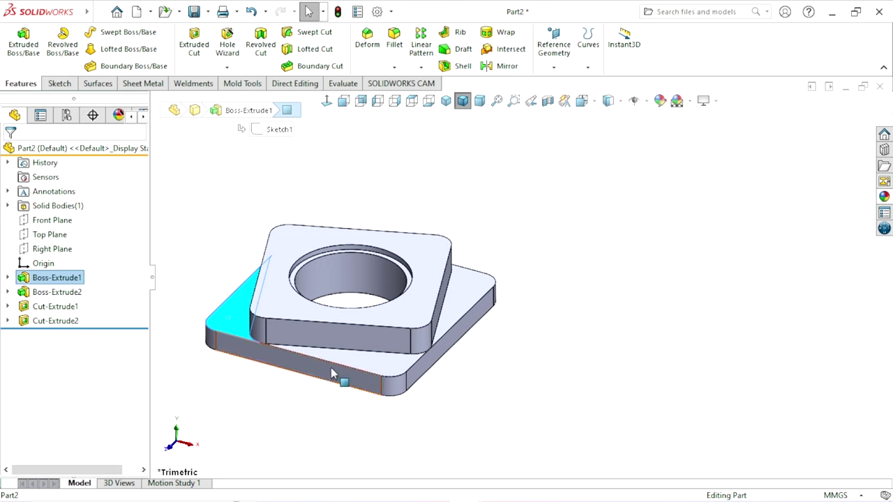
middle_drag(330, 373, 513, 295)
middle_drag(212, 322, 553, 303)
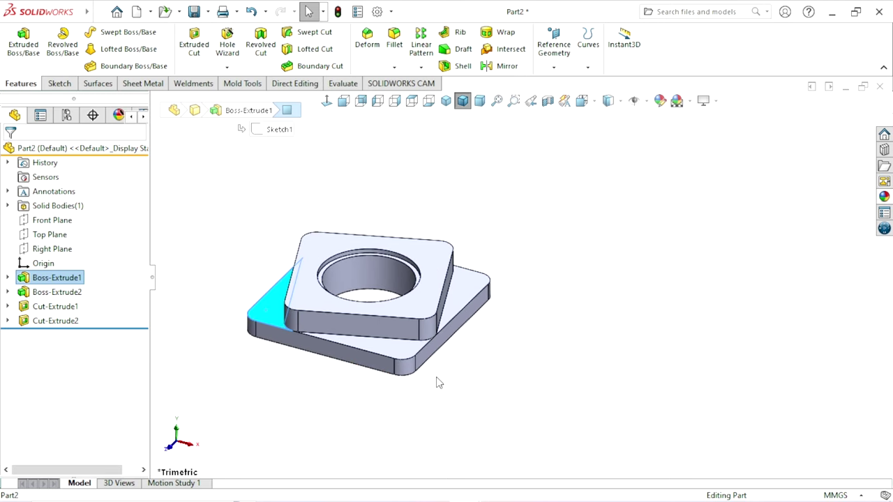
Step: Launch Hole Wizard on the base plate face and switch to a top view
click(227, 42)
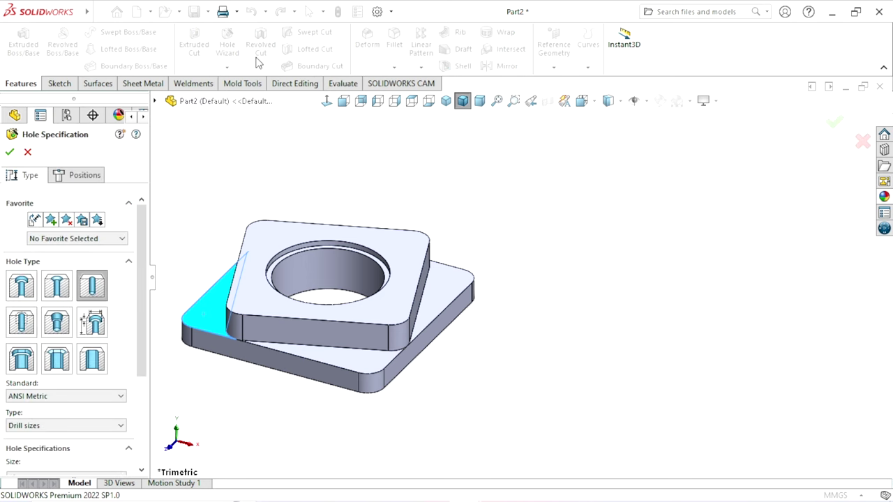
click(326, 100)
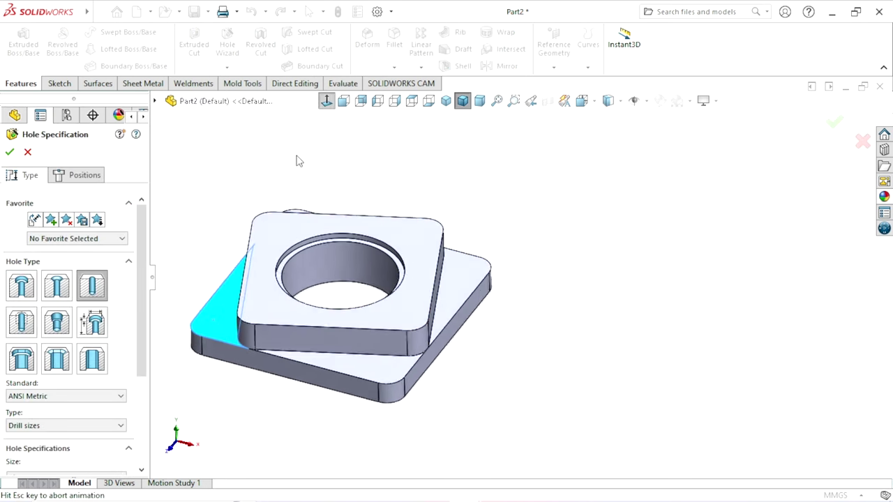
scroll(751, 247, down, 3)
scroll(530, 355, up, 2)
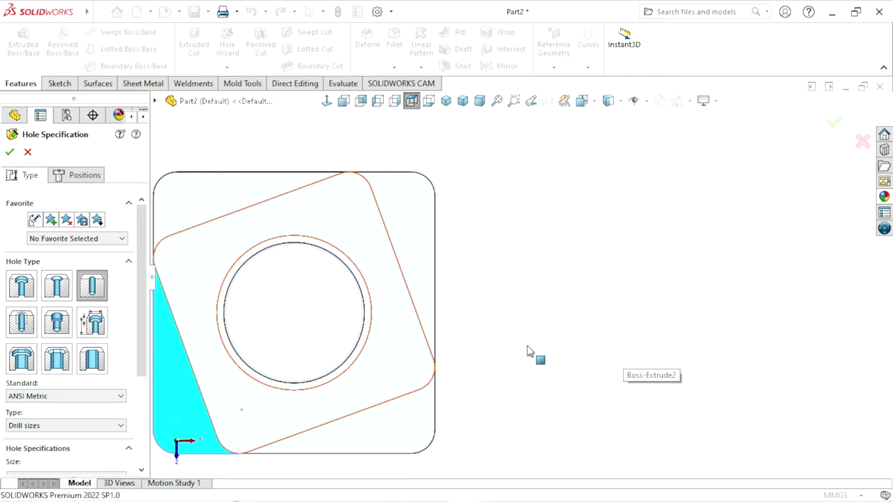
scroll(517, 380, up, 1)
scroll(843, 347, up, 1)
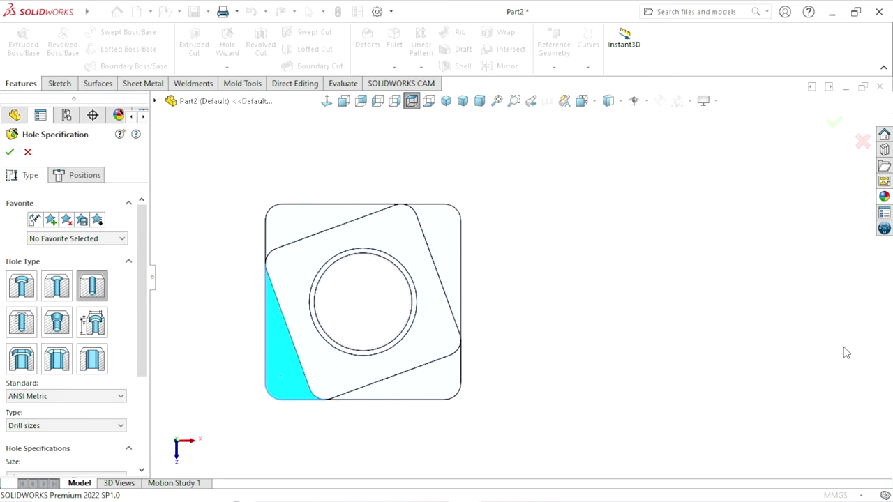
scroll(843, 346, up, 2)
scroll(795, 313, down, 3)
scroll(799, 313, up, 1)
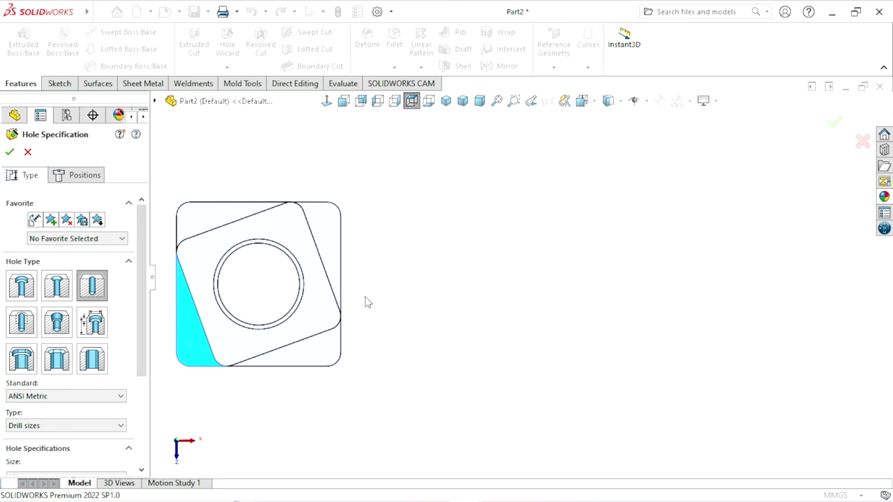
scroll(268, 303, down, 1)
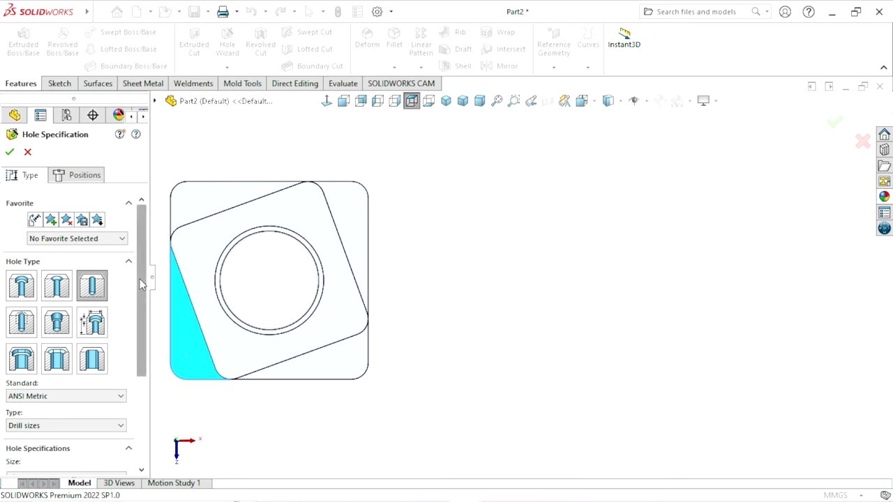
scroll(137, 328, down, 3)
scroll(46, 305, down, 2)
Step: Specify an ANSI Metric Ø10.0 drill-size hole with Up To Next end condition
click(44, 291)
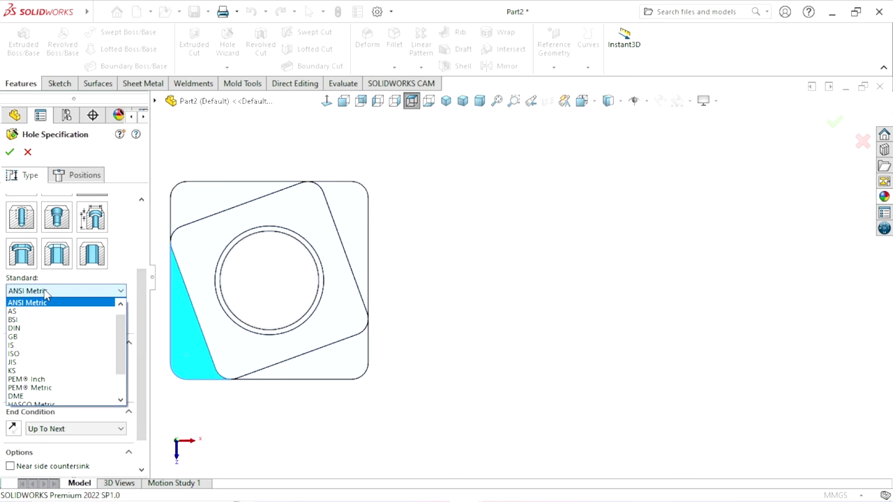
click(44, 292)
scroll(139, 301, down, 2)
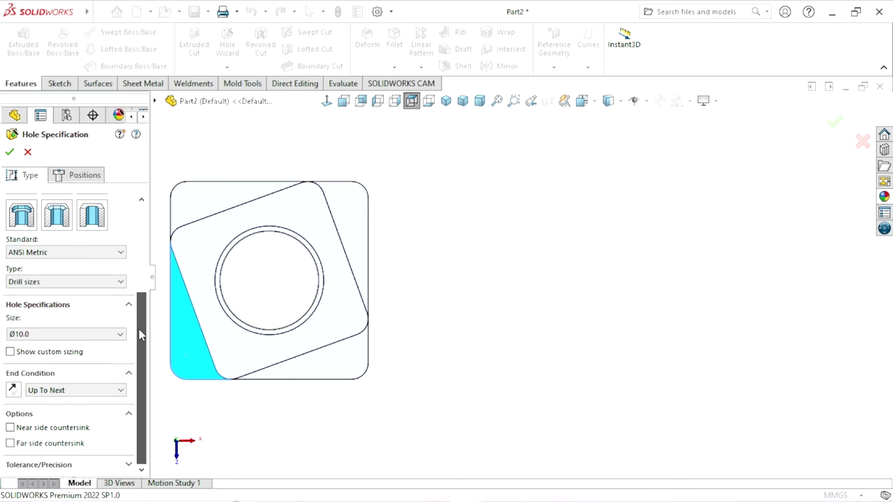
click(40, 282)
click(38, 302)
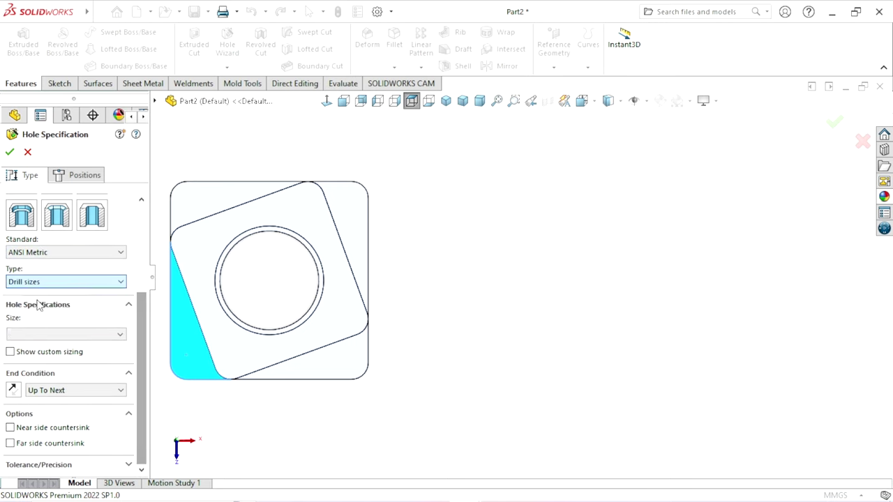
click(88, 340)
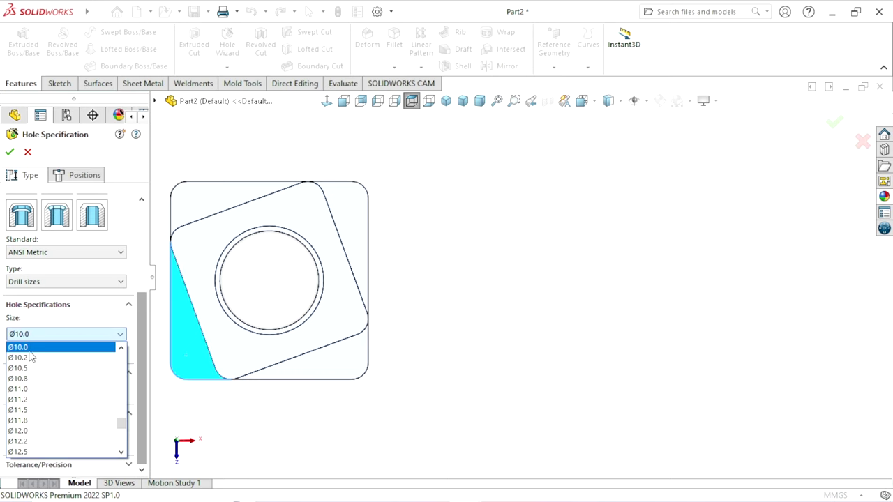
click(33, 354)
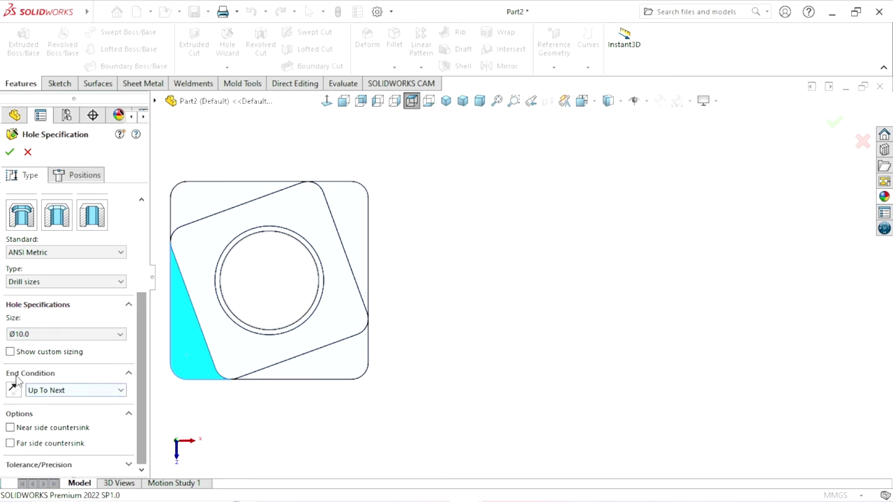
click(60, 390)
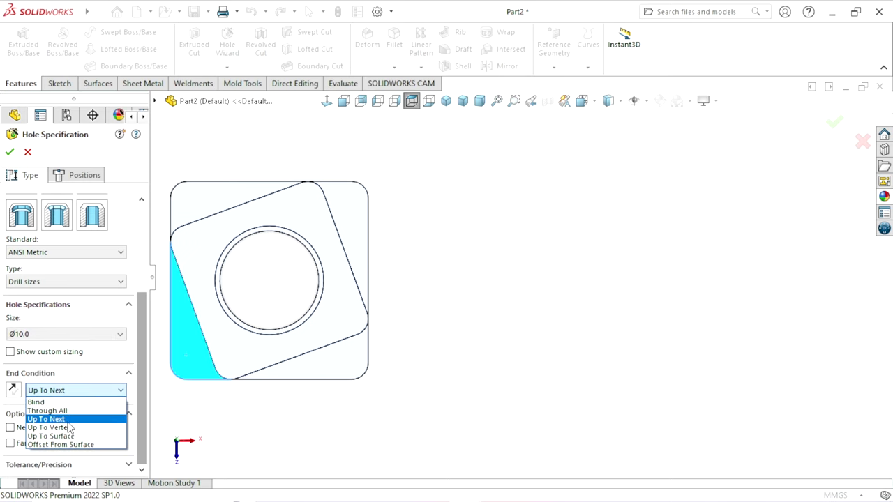
click(71, 420)
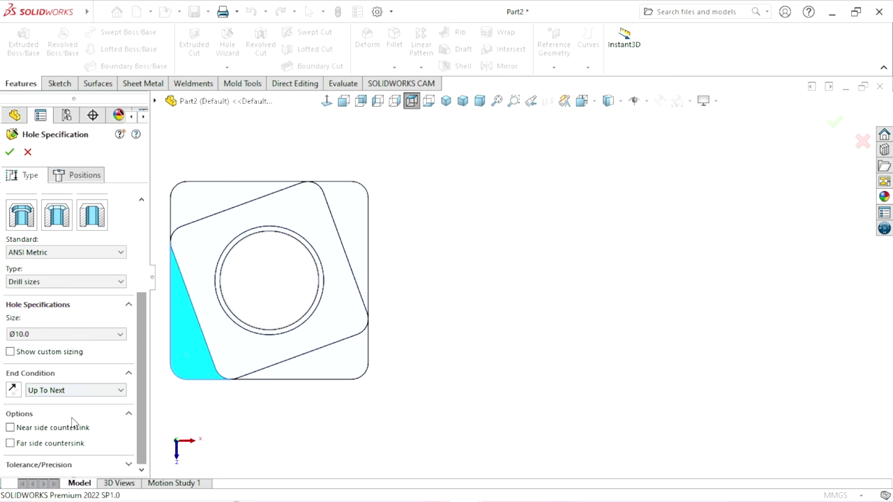
click(66, 176)
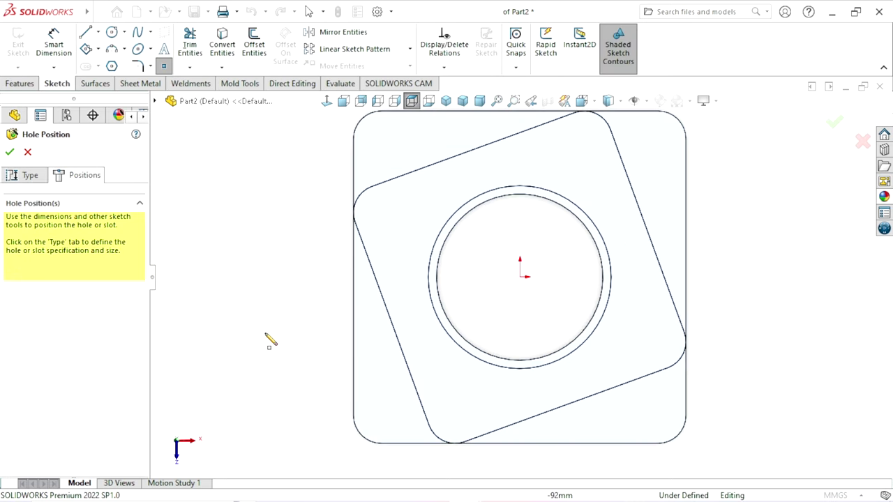
Step: Place hole points at all four corner-arc centres and create the Ø10 holes
scroll(747, 245, down, 3)
scroll(638, 342, up, 2)
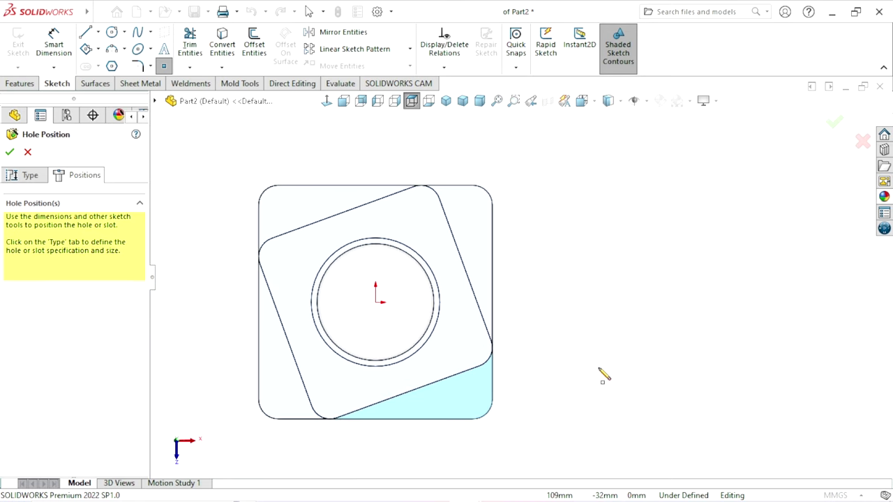
scroll(630, 389, down, 1)
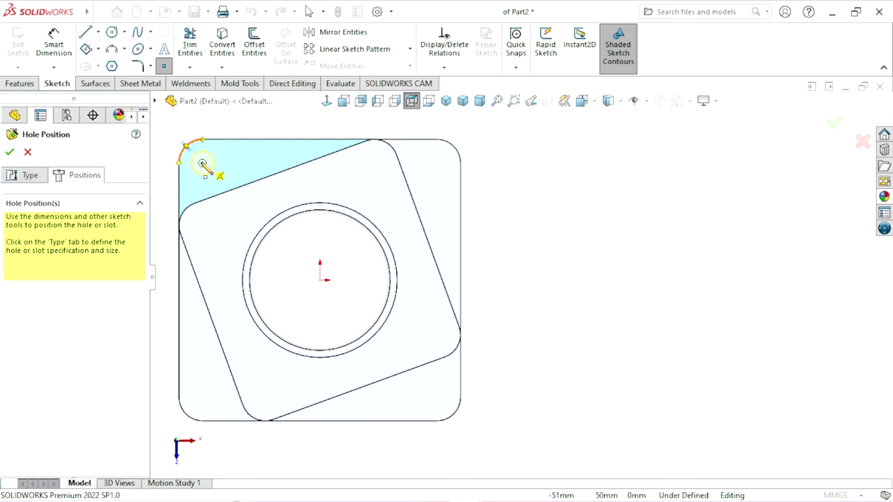
click(202, 164)
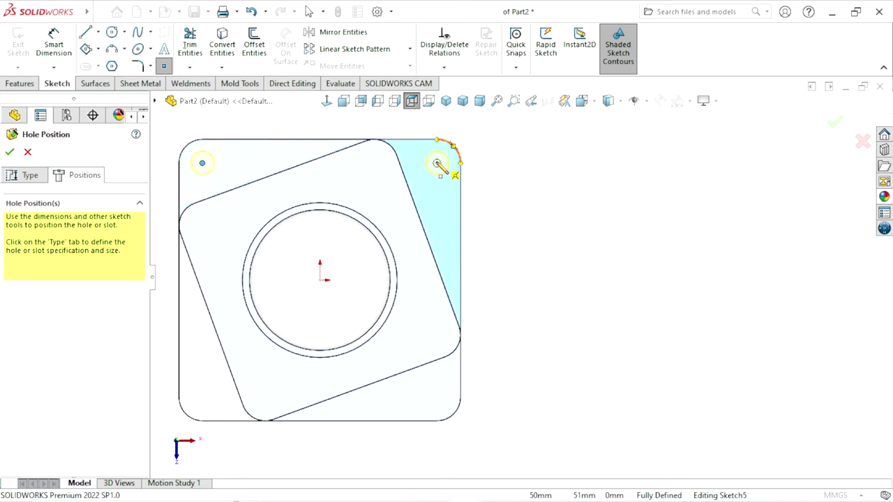
click(436, 163)
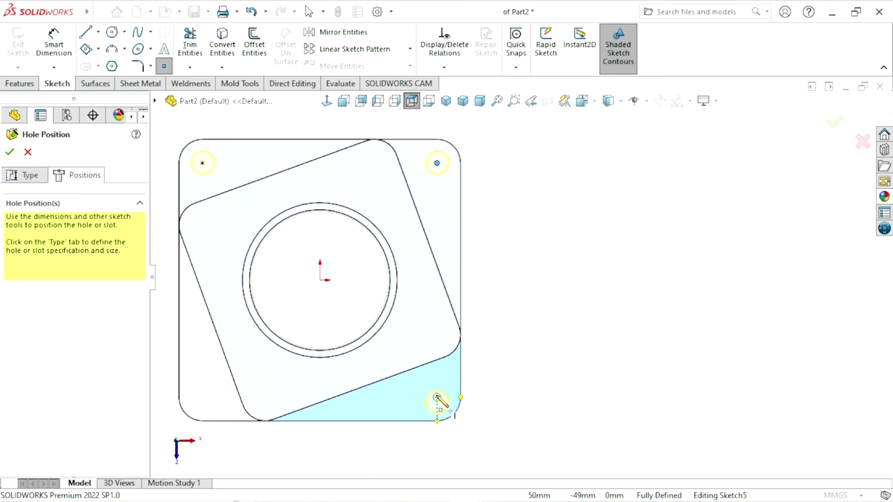
click(437, 397)
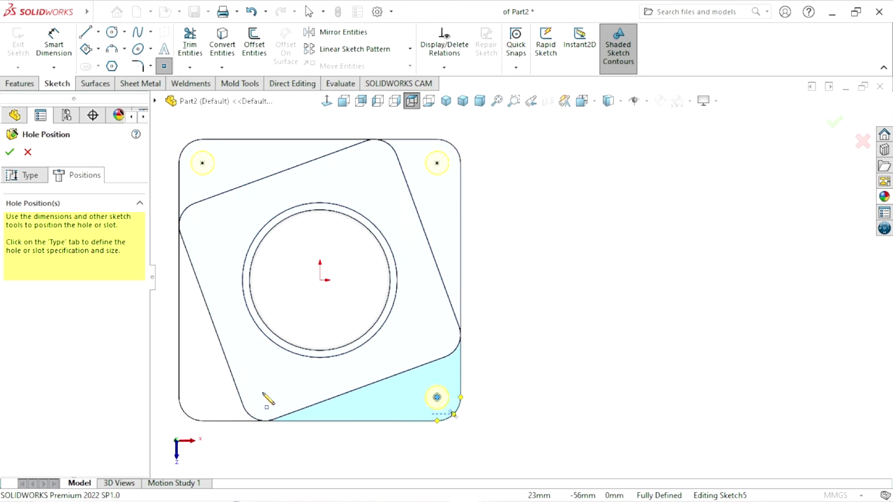
click(202, 398)
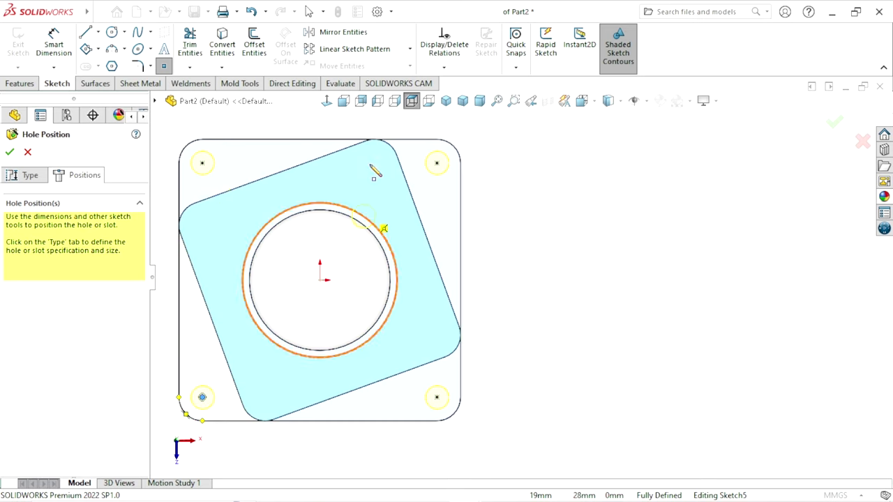
click(9, 152)
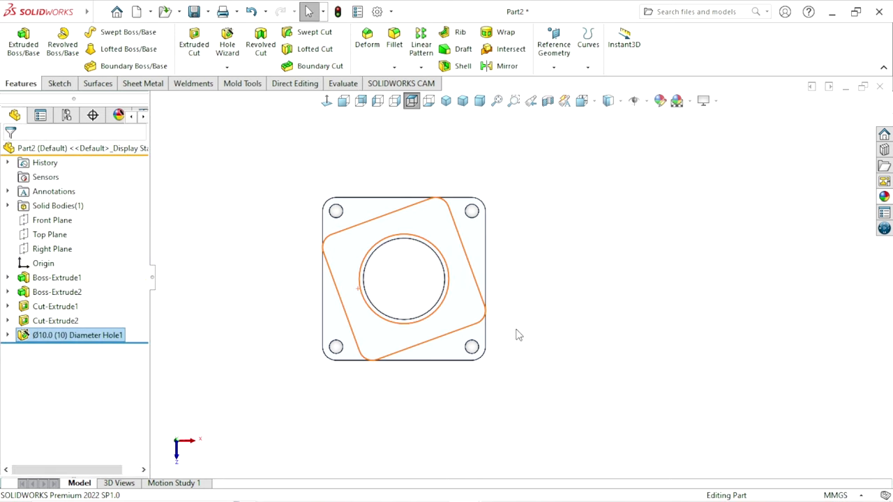
Step: Rotate into a tilted 3D view and select the base plate's top face
mouse_move(518, 333)
middle_down()
mouse_move(639, 207)
mouse_move(334, 318)
mouse_move(363, 340)
middle_up()
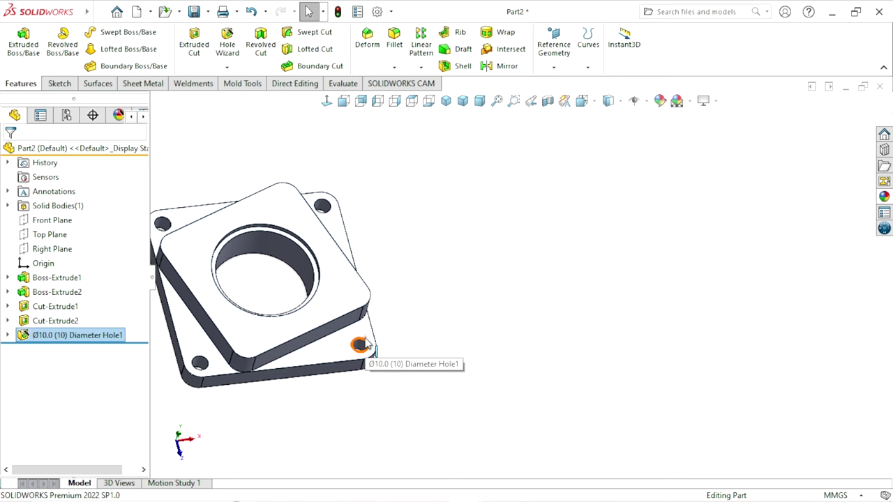
click(323, 351)
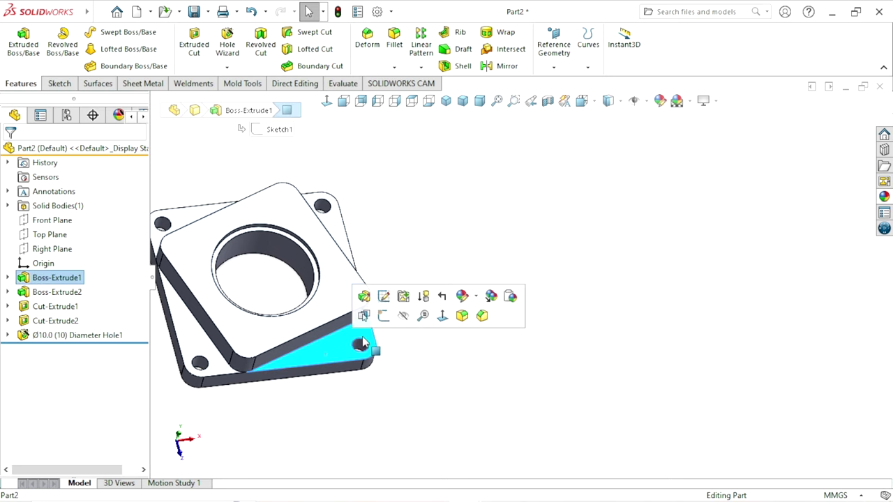
Step: Start a new sketch on the base plate's top face
click(383, 316)
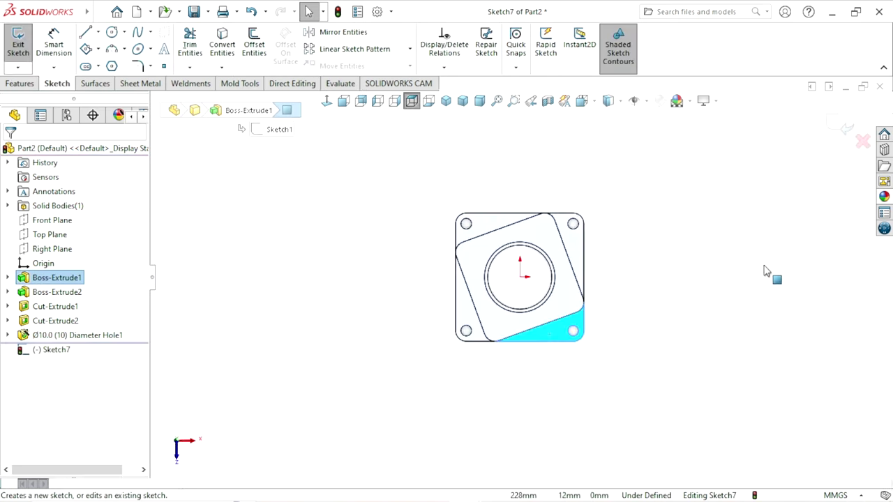
scroll(420, 249, down, 2)
scroll(442, 215, down, 2)
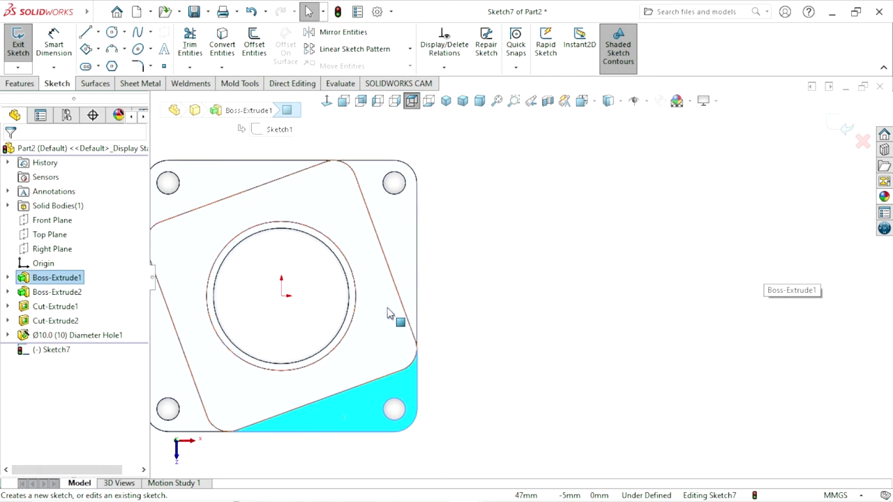
scroll(498, 344, up, 1)
click(444, 287)
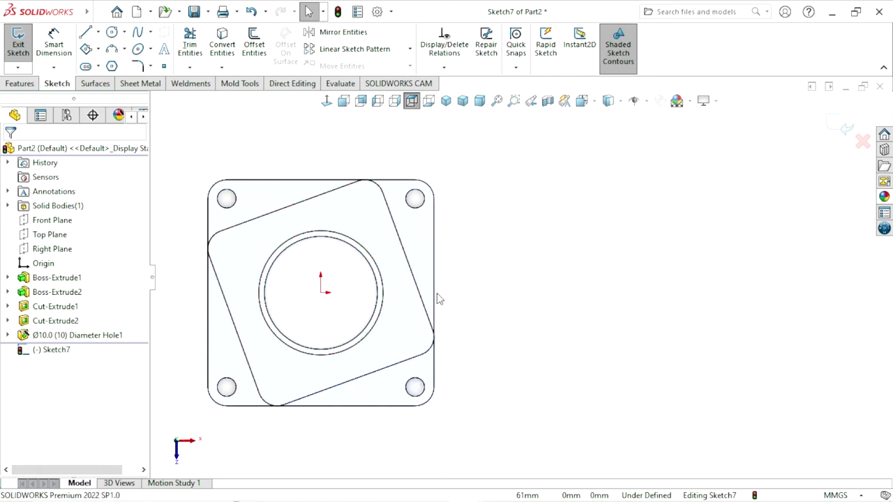
scroll(436, 293, down, 1)
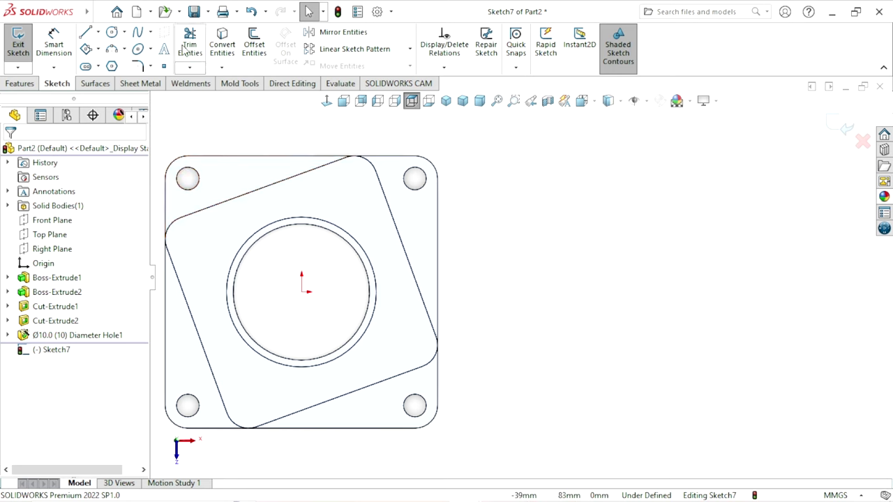
Step: Draw a 20 mm circle centred on the top-left hole
click(111, 33)
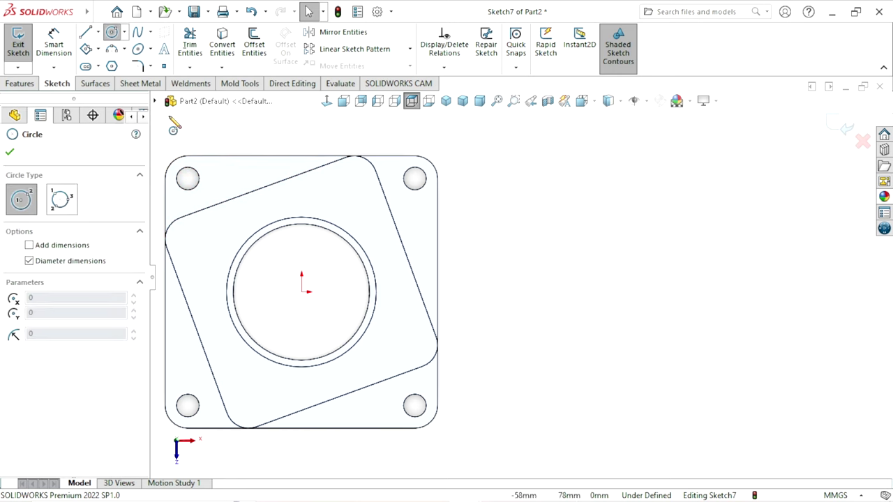
click(188, 179)
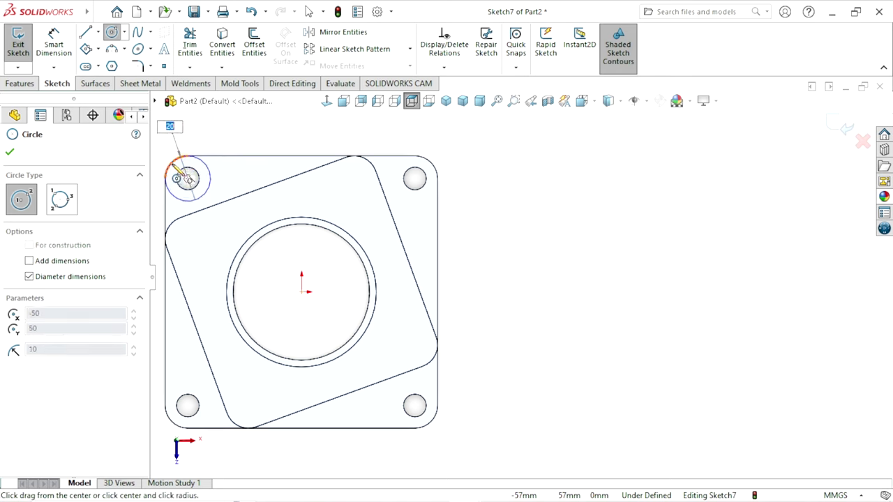
click(172, 163)
right_click(191, 144)
click(209, 145)
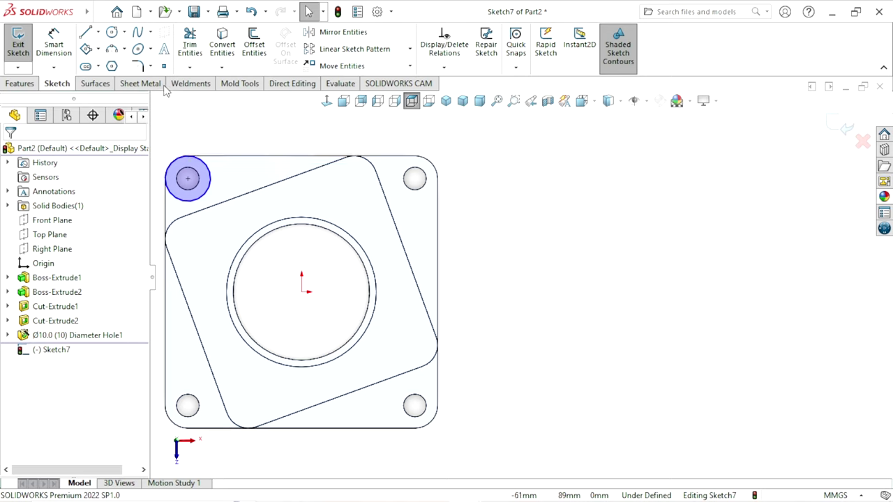
click(112, 33)
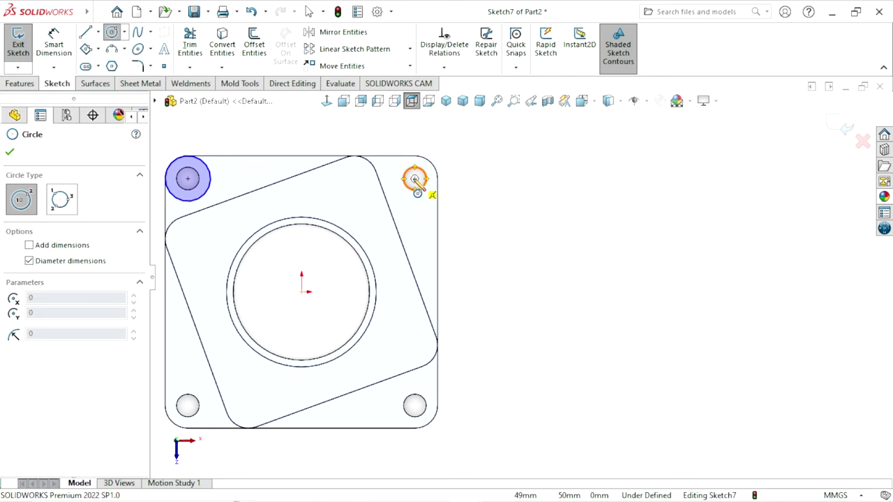
key(Escape)
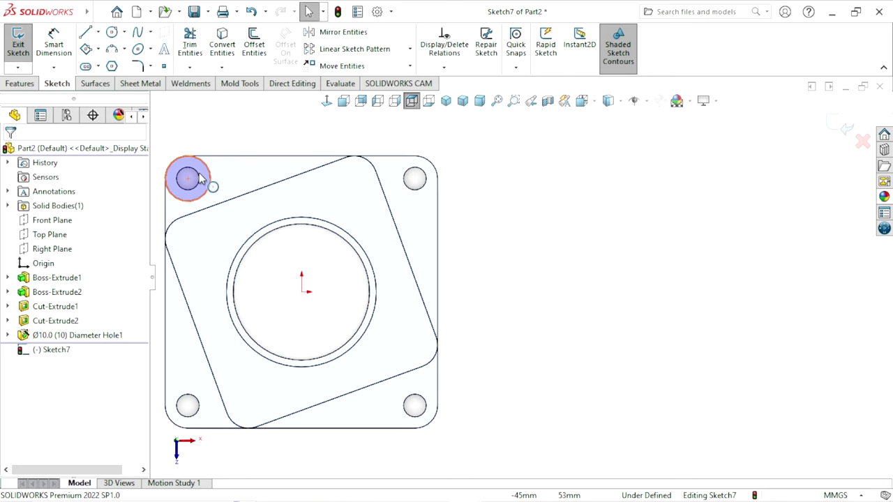
Step: Make the circle tangent to the plate's corner edge
click(210, 176)
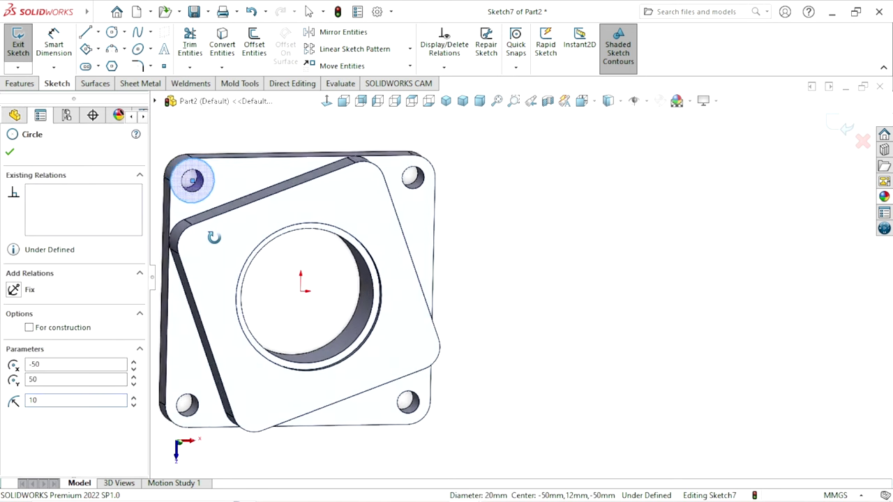
middle_drag(199, 222, 190, 184)
key(Escape)
ctrl+click(176, 167)
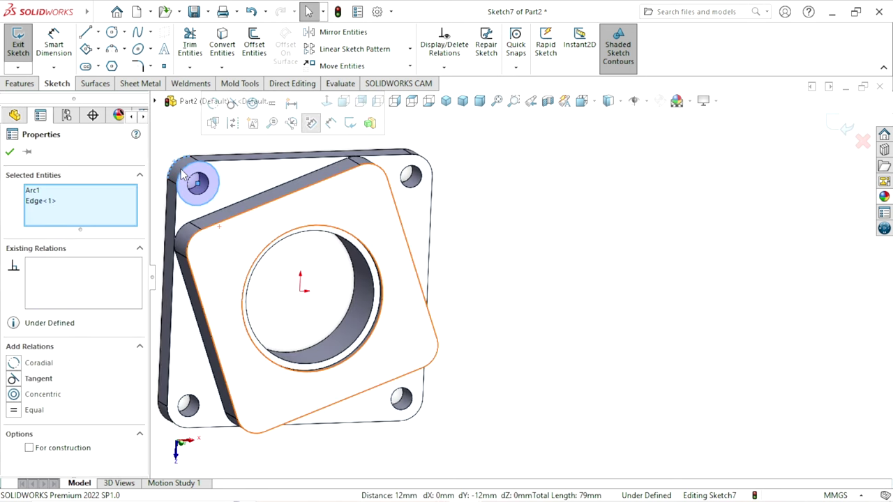
click(14, 379)
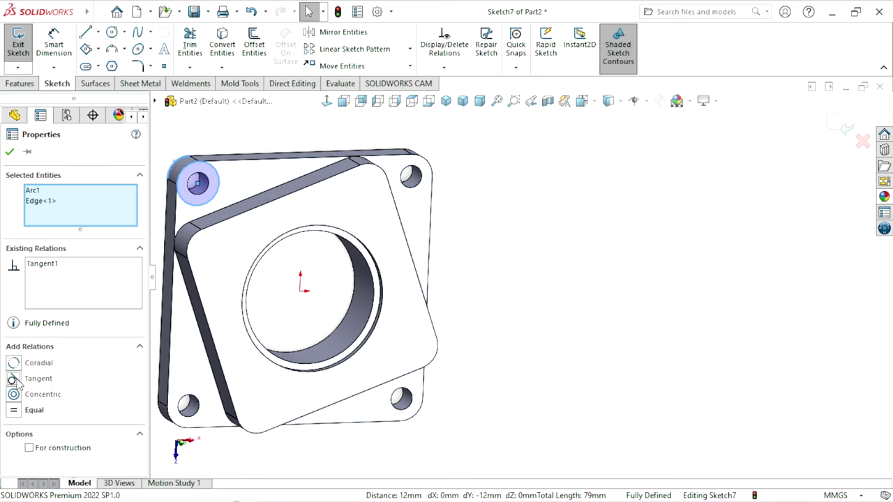
click(235, 145)
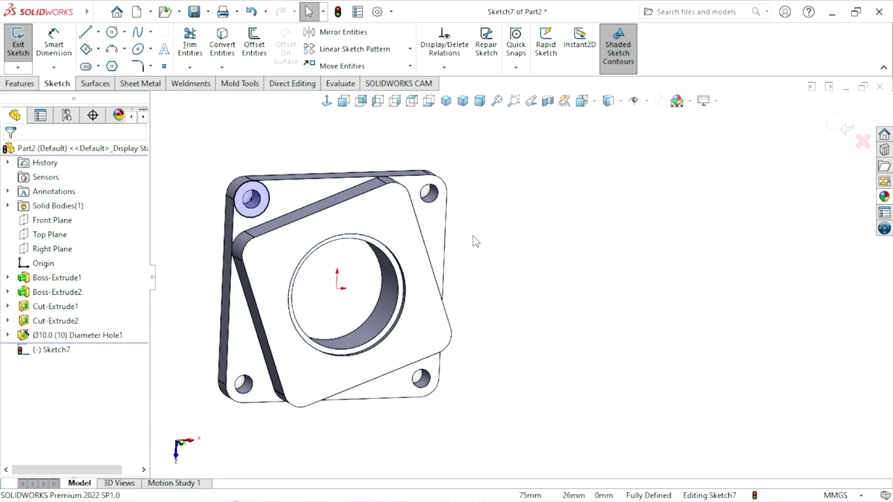
Step: Convert the top-left hole's edge into the sketch
scroll(328, 234, down, 2)
scroll(321, 265, up, 2)
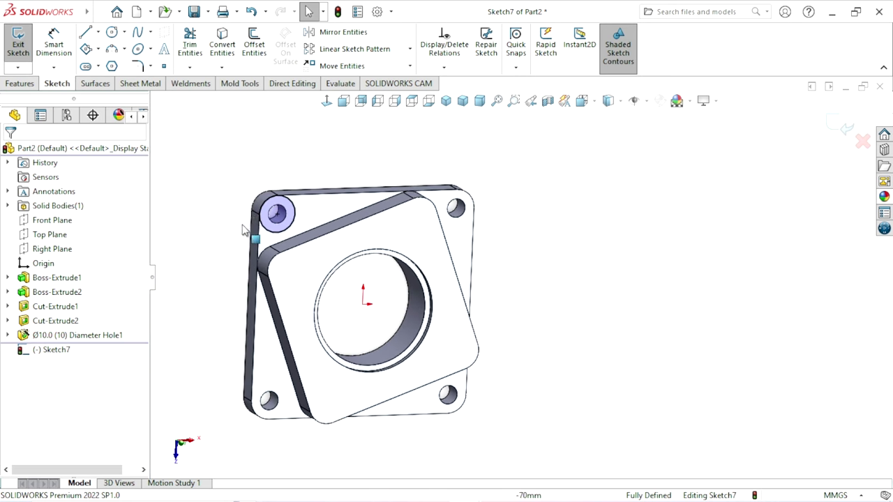
scroll(327, 230, down, 1)
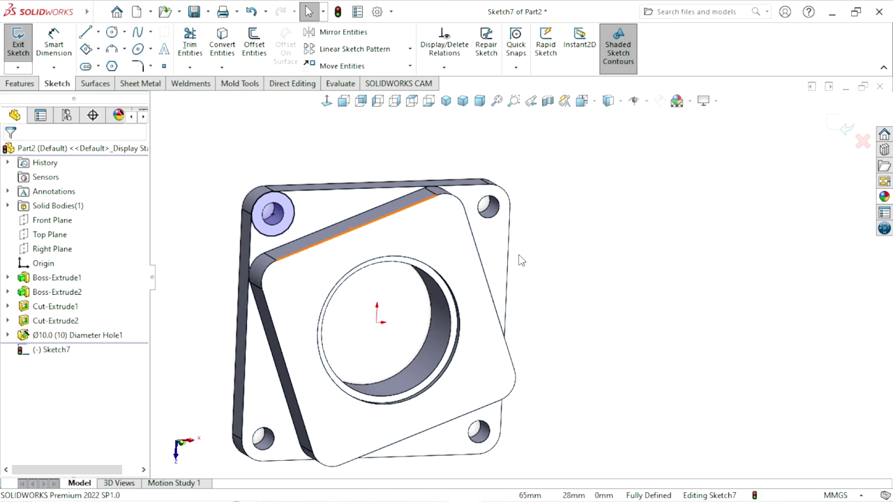
scroll(522, 264, down, 1)
click(230, 200)
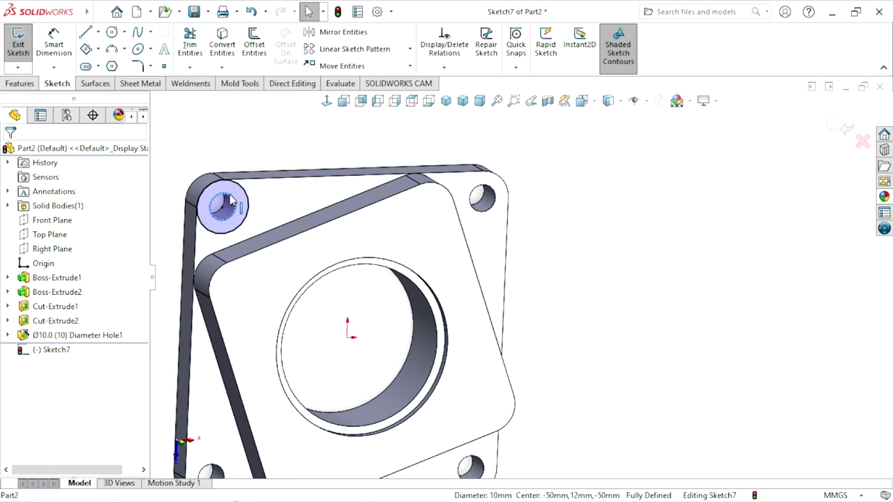
click(227, 54)
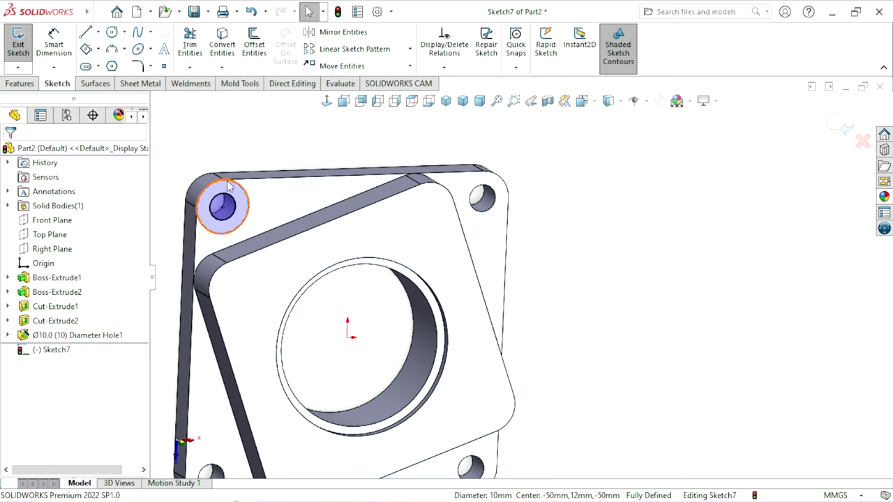
click(20, 83)
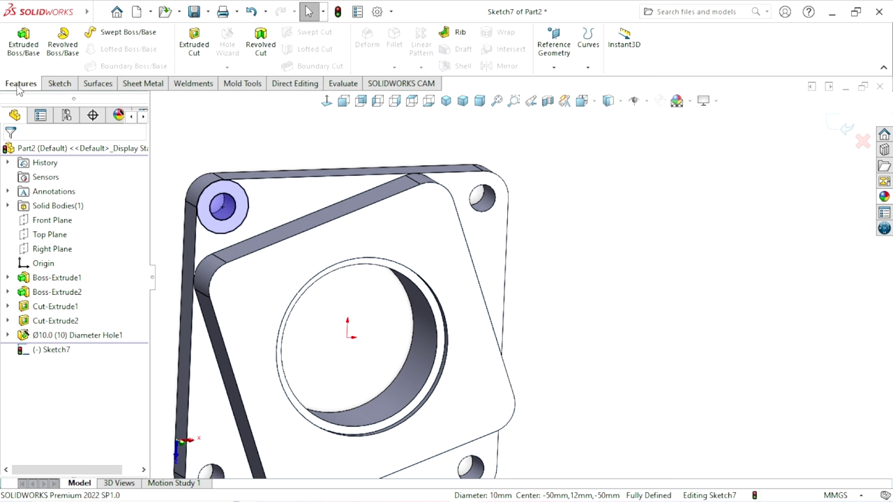
click(19, 58)
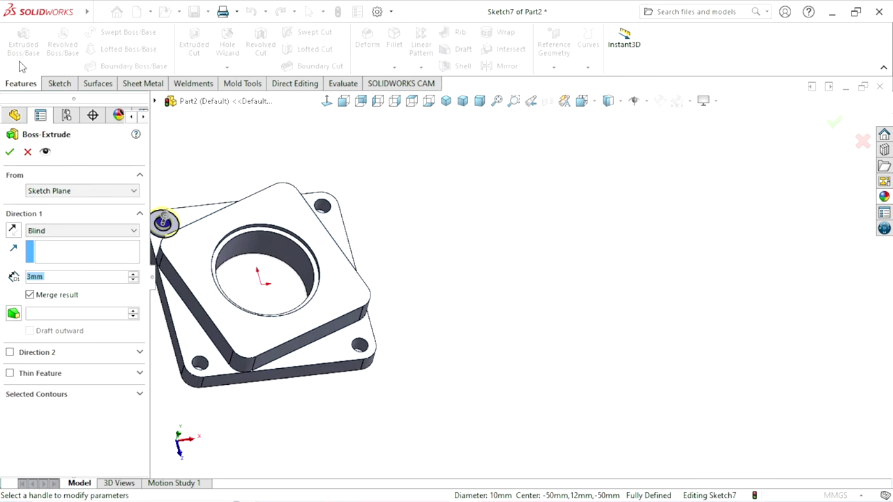
click(69, 276)
text(0)
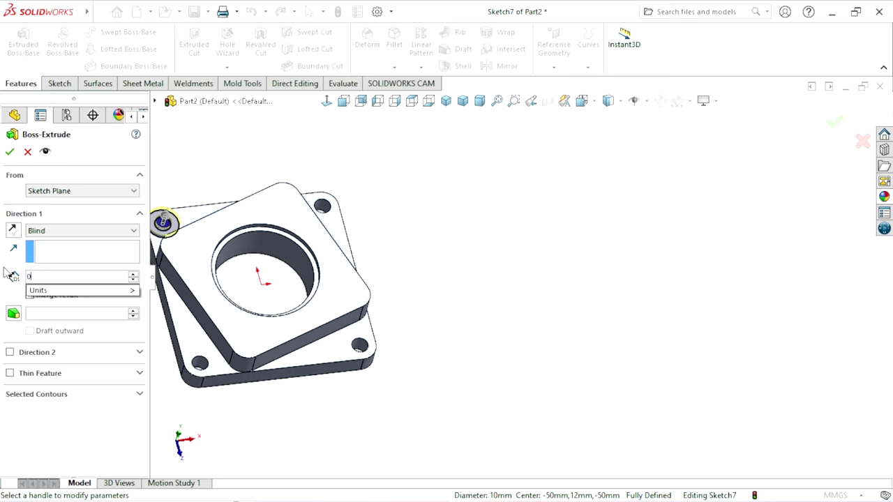
text(.5)
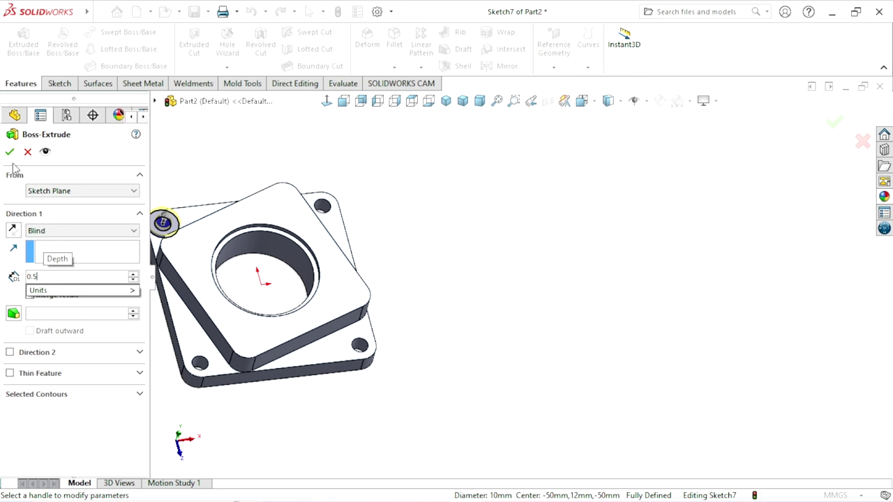
click(10, 153)
click(10, 153)
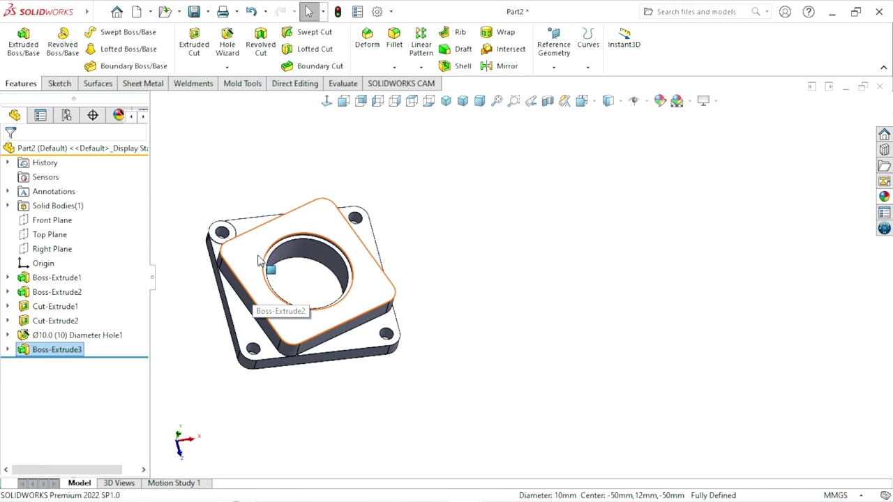
scroll(230, 320, down, 3)
mouse_move(230, 321)
middle_down()
mouse_move(249, 301)
mouse_move(608, 339)
mouse_move(508, 275)
mouse_move(462, 348)
mouse_move(490, 371)
middle_up()
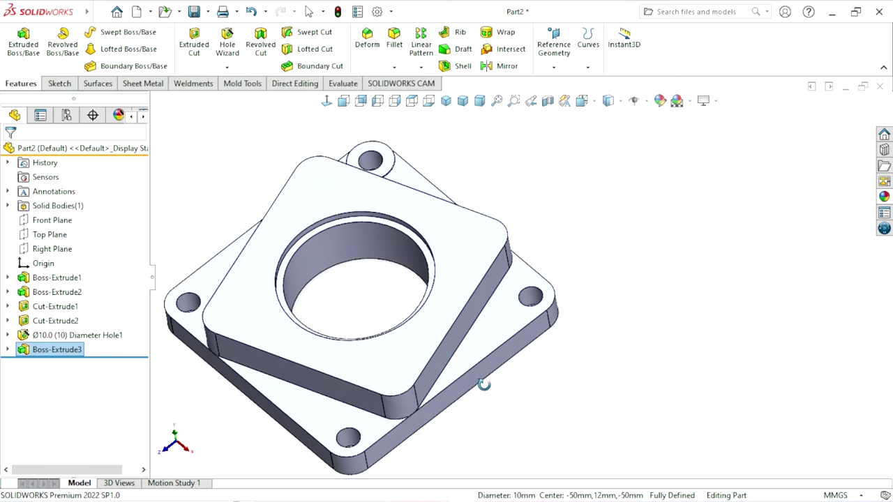
scroll(592, 274, down, 1)
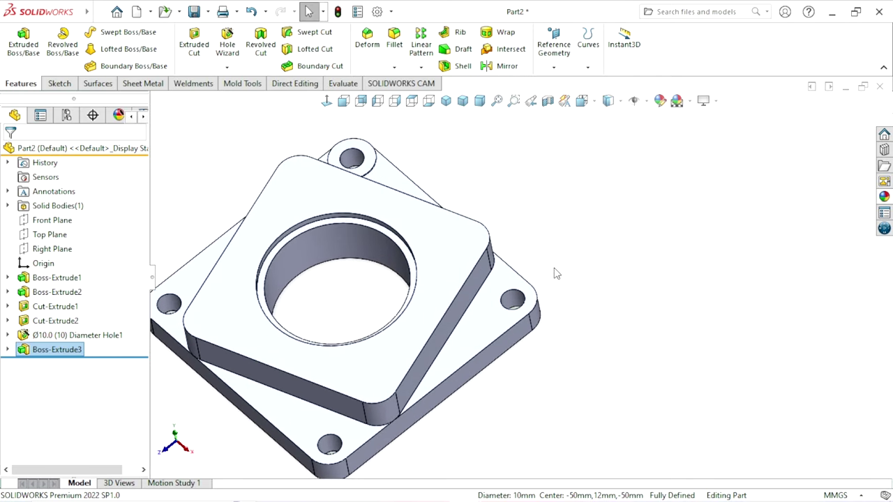
Step: Circular-pattern Boss-Extrude3 four times over 360° about the central bore
click(424, 69)
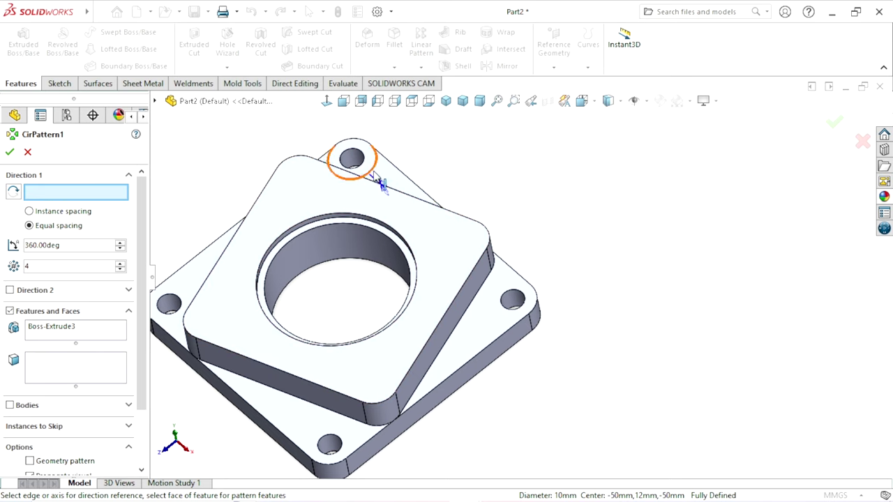
click(72, 336)
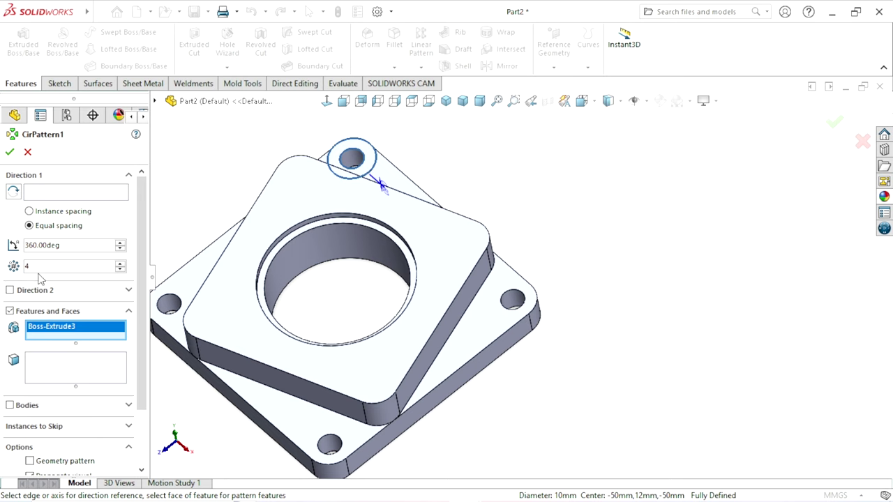
click(47, 195)
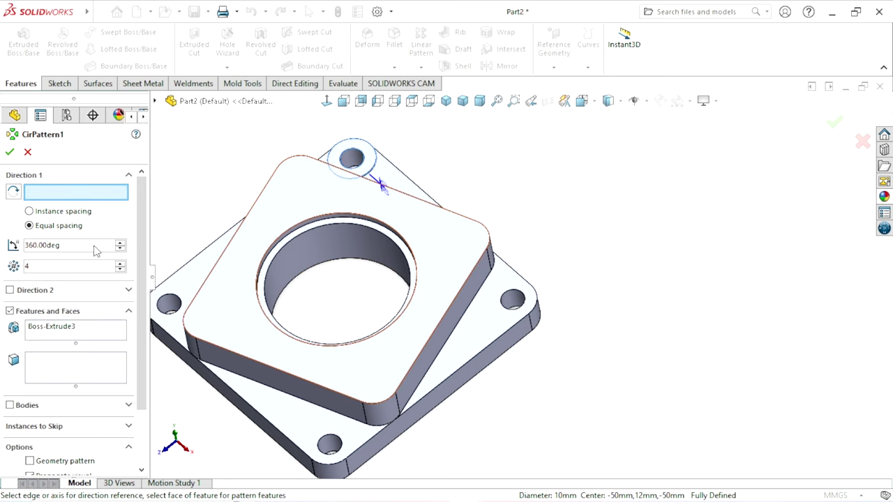
click(322, 245)
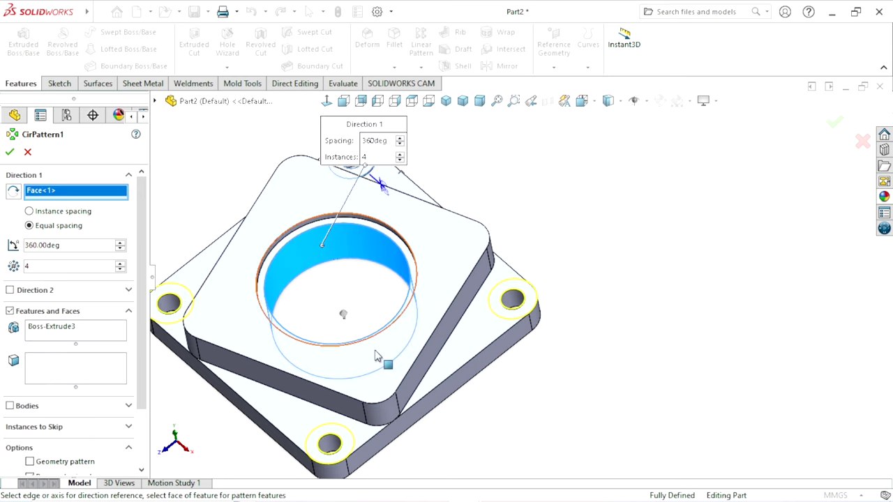
click(10, 155)
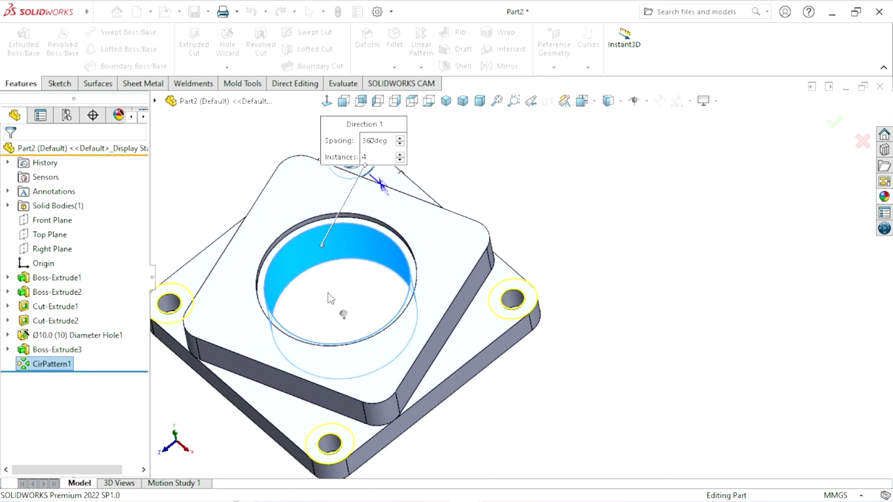
mouse_move(538, 314)
middle_down()
mouse_move(471, 301)
mouse_move(516, 300)
middle_up()
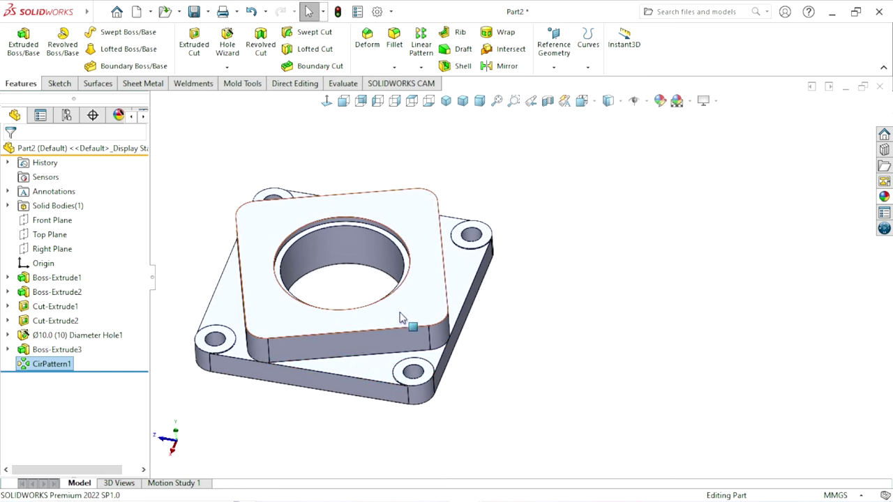
middle_drag(401, 318, 546, 288)
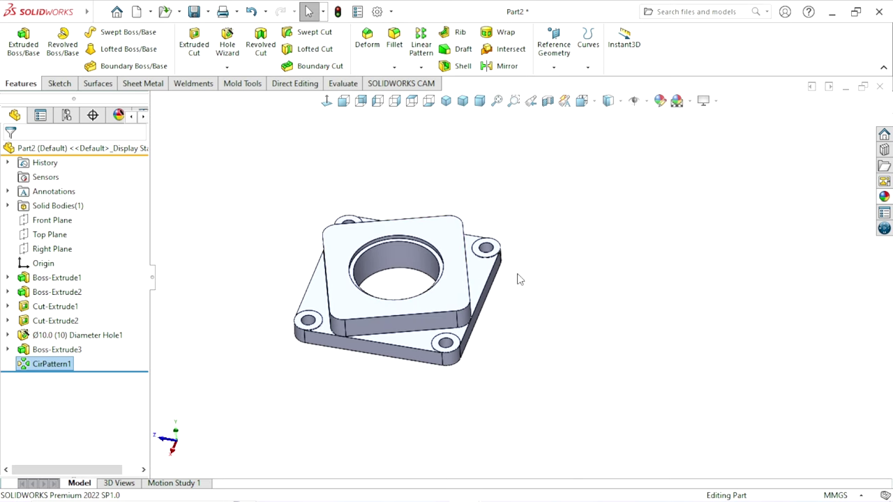
click(548, 390)
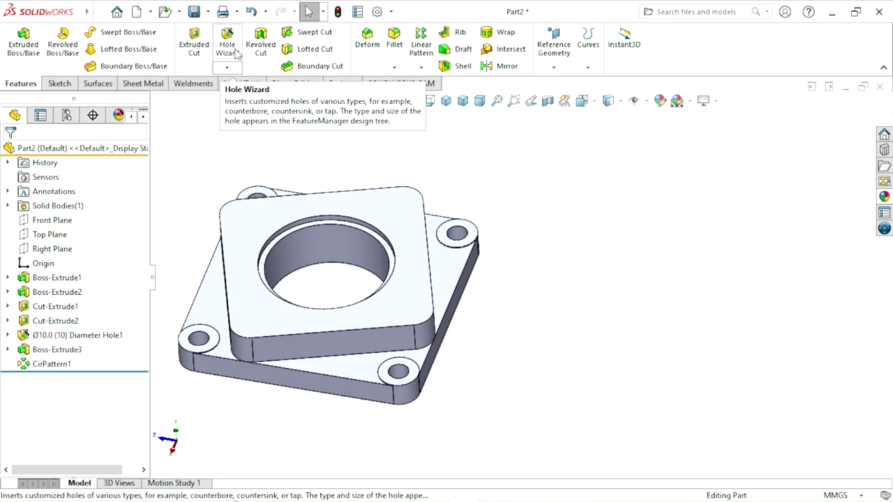
Step: Start the Stud Wizard with a stud-on-surface type
click(227, 70)
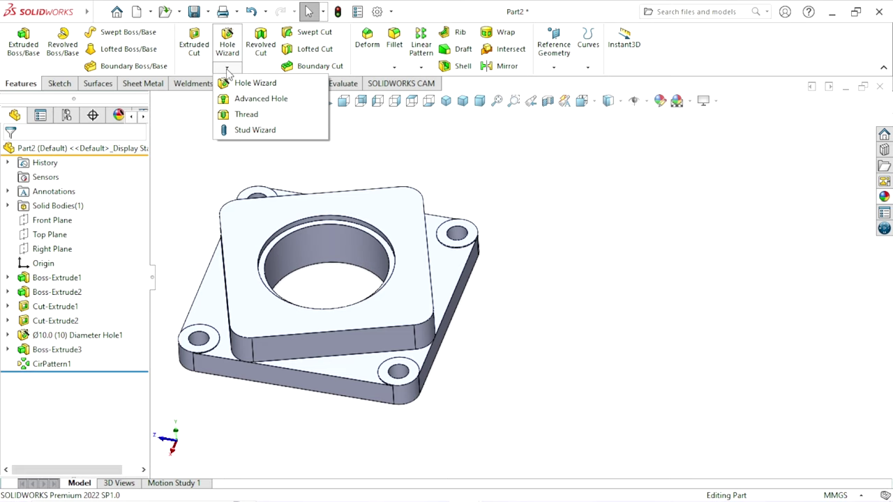
click(258, 130)
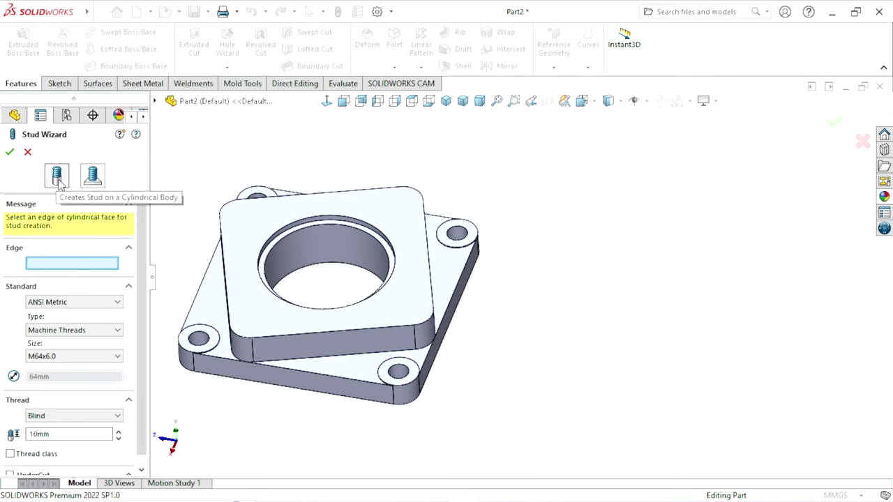
click(60, 181)
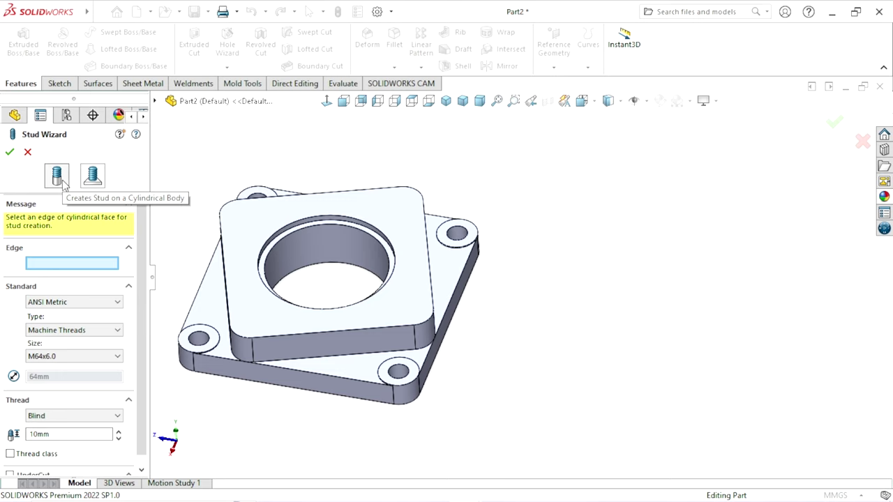
click(62, 181)
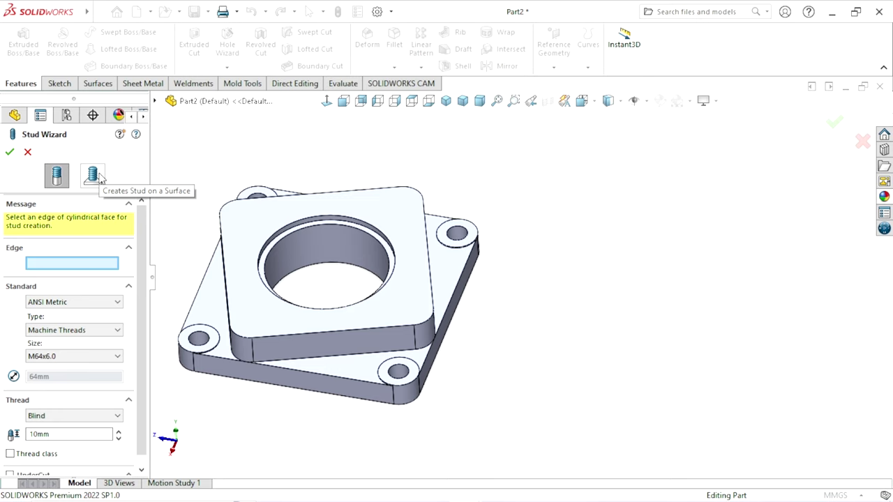
click(100, 180)
text(11)
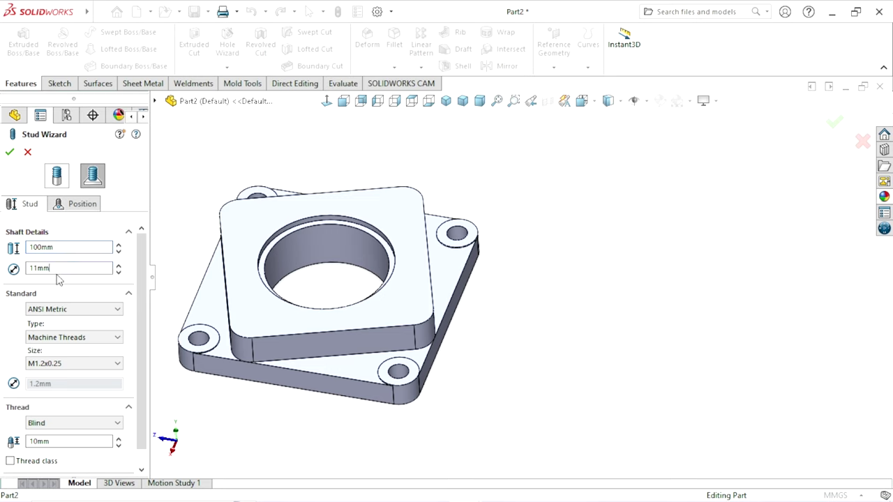
Step: Set the stud to machine threads of size M10x1.0
scroll(142, 293, down, 1)
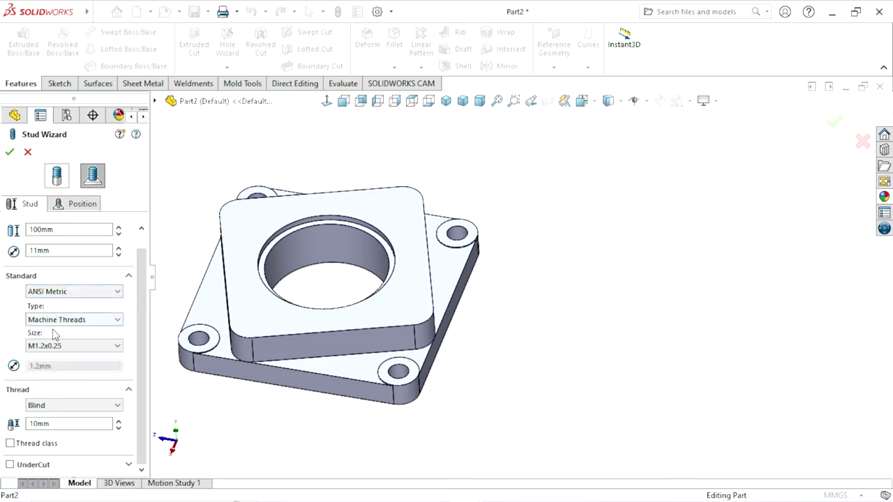
click(71, 321)
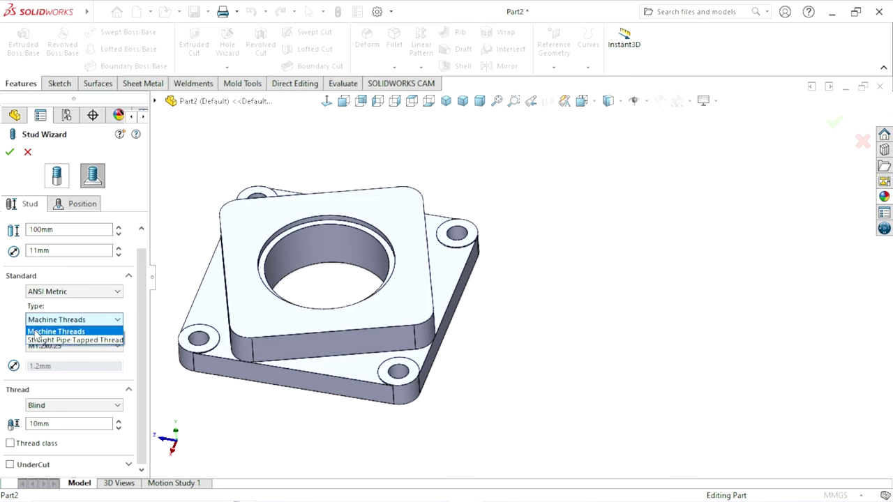
click(78, 332)
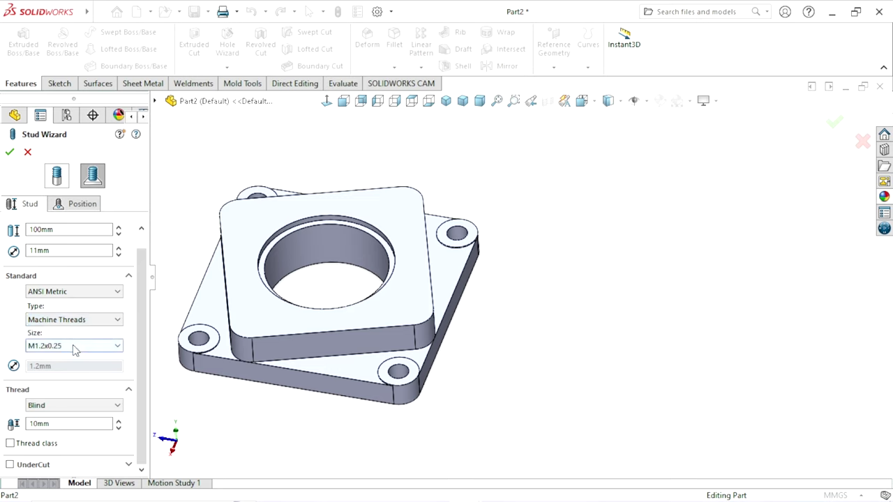
click(75, 346)
click(56, 481)
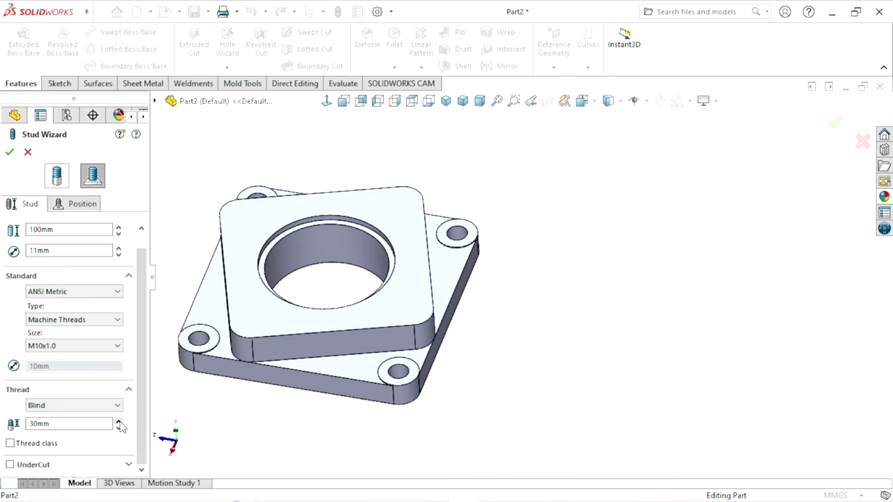
Step: Enable thread class 2A and pick the raised top face for the stud
click(10, 442)
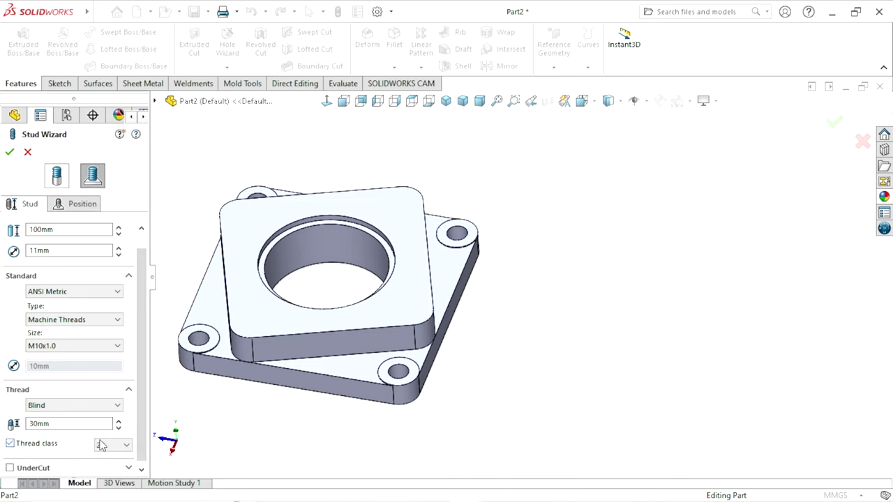
click(111, 445)
click(112, 456)
click(125, 448)
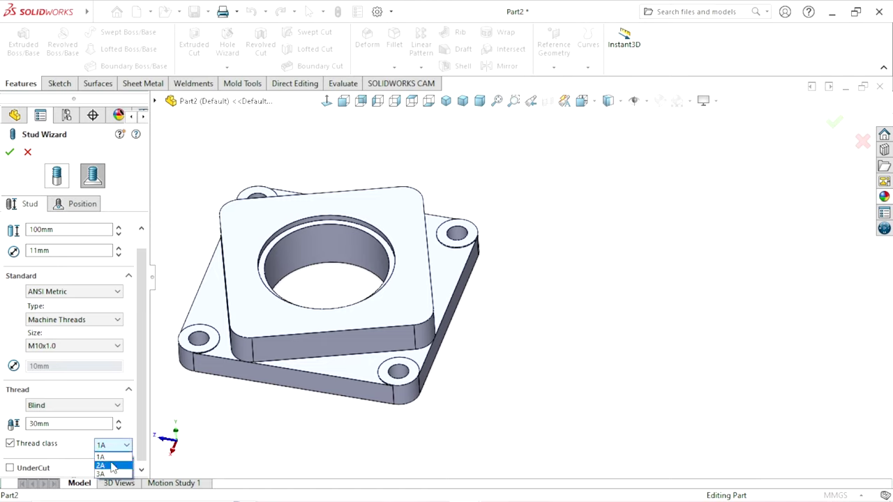
click(113, 465)
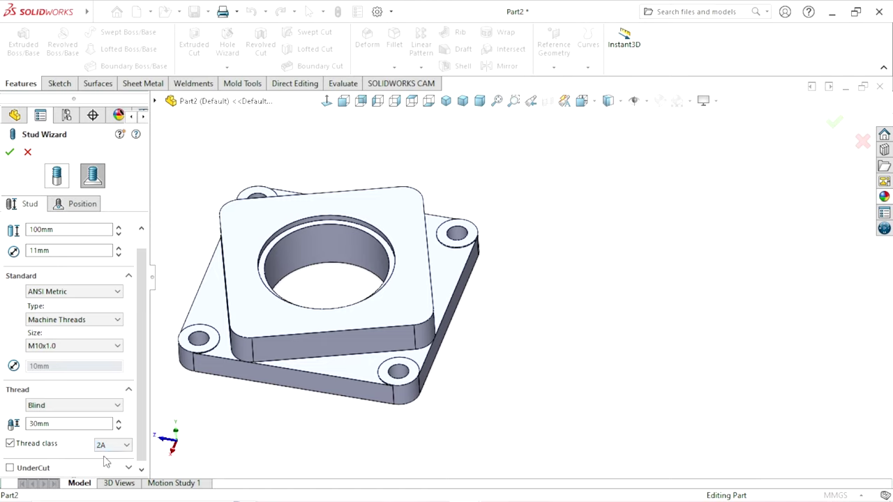
click(75, 206)
click(258, 247)
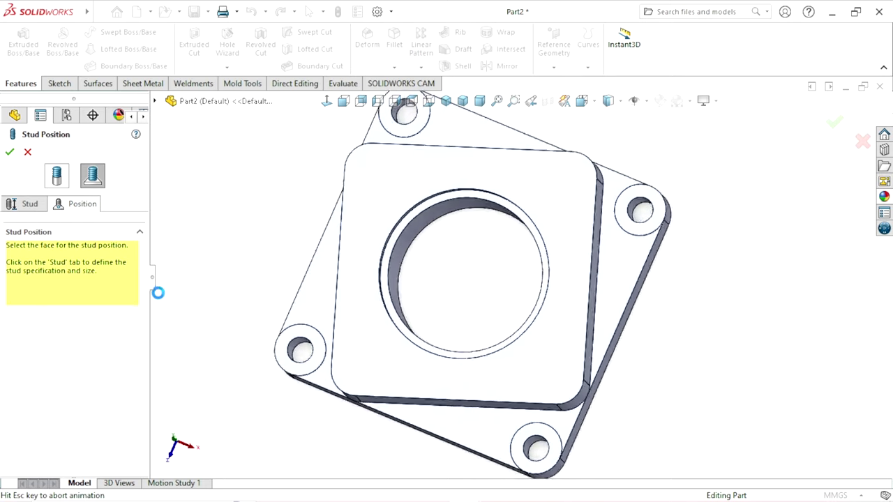
Step: Place the M10x1.0 stud near the top face's left corner and accept it
scroll(725, 293, down, 2)
scroll(732, 317, up, 1)
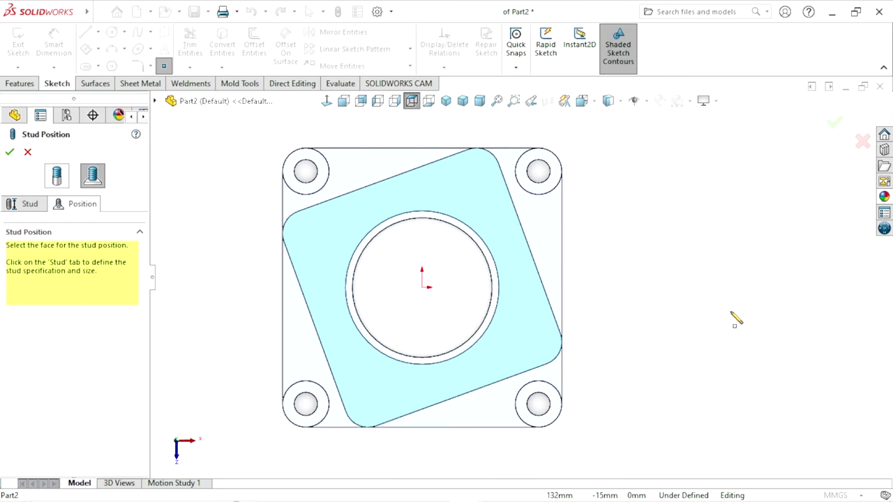
scroll(729, 293, down, 1)
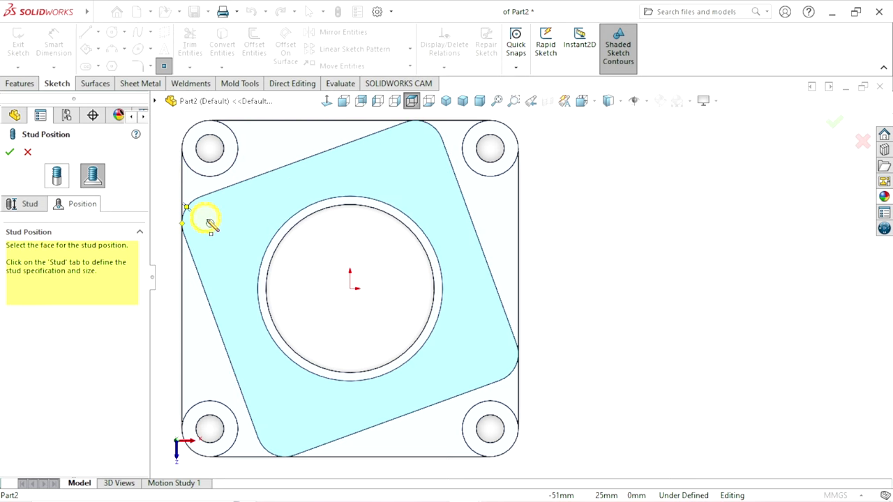
click(210, 223)
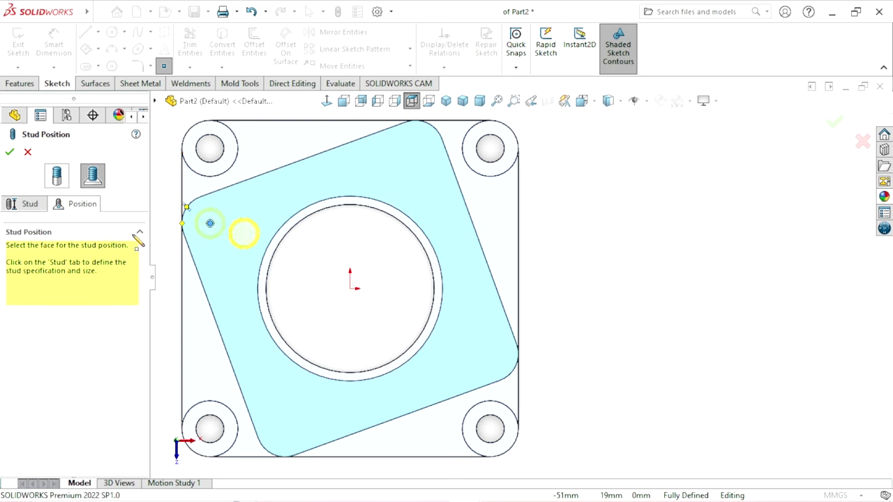
click(10, 153)
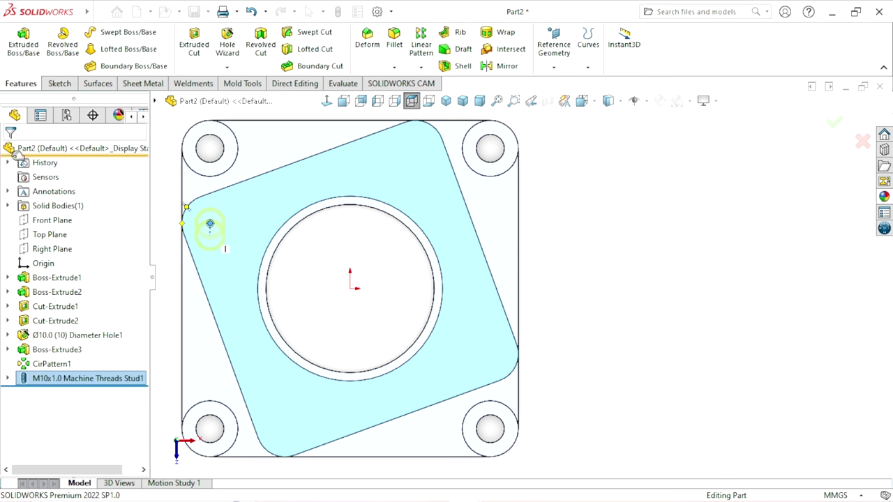
Step: Switch to isometric view, zoom in on the stud, and open the Options settings
scroll(515, 362, up, 3)
key(ctrl+7)
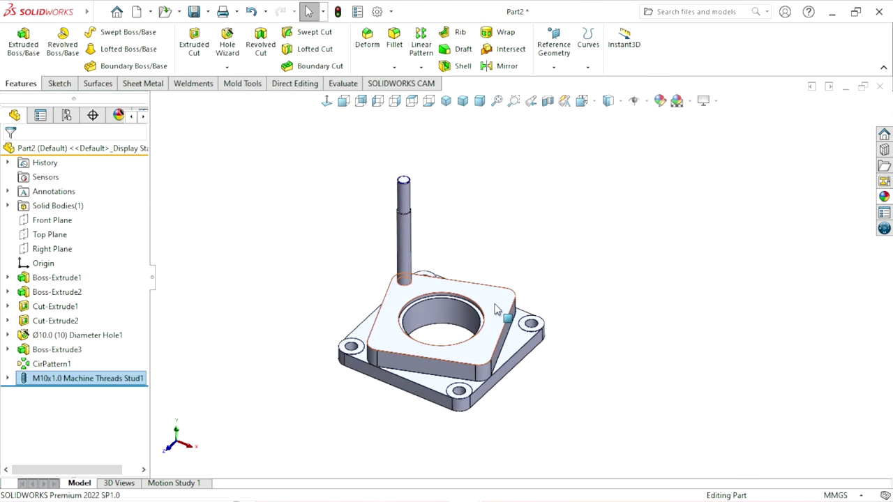
scroll(608, 295, up, 2)
scroll(545, 319, down, 3)
scroll(542, 316, up, 2)
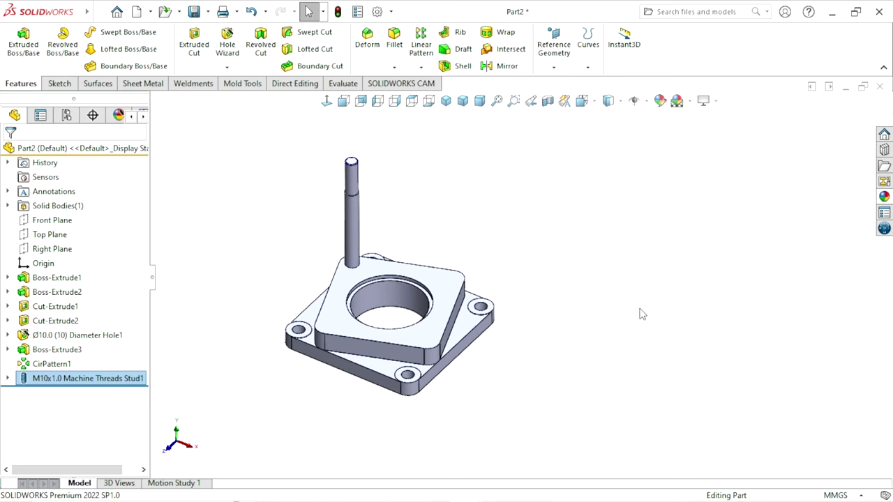
scroll(599, 284, down, 2)
scroll(590, 289, down, 2)
scroll(469, 324, up, 1)
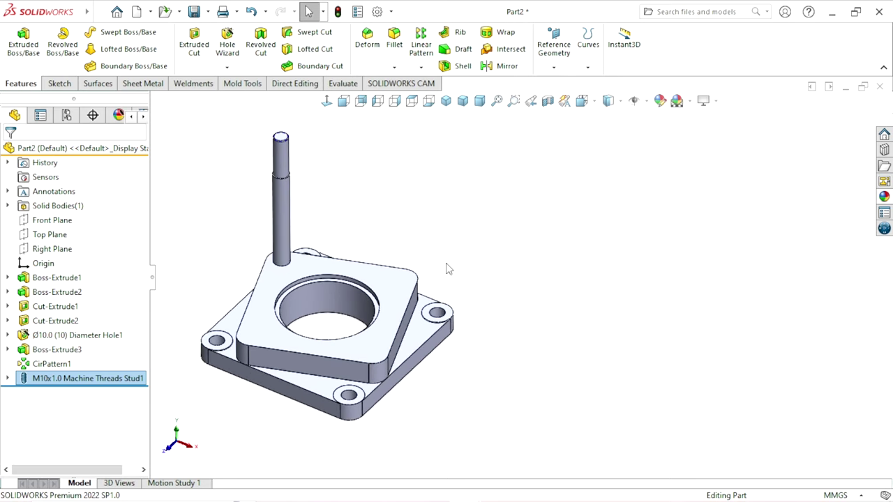
scroll(518, 314, up, 1)
scroll(548, 297, down, 1)
scroll(496, 304, down, 1)
scroll(394, 269, up, 1)
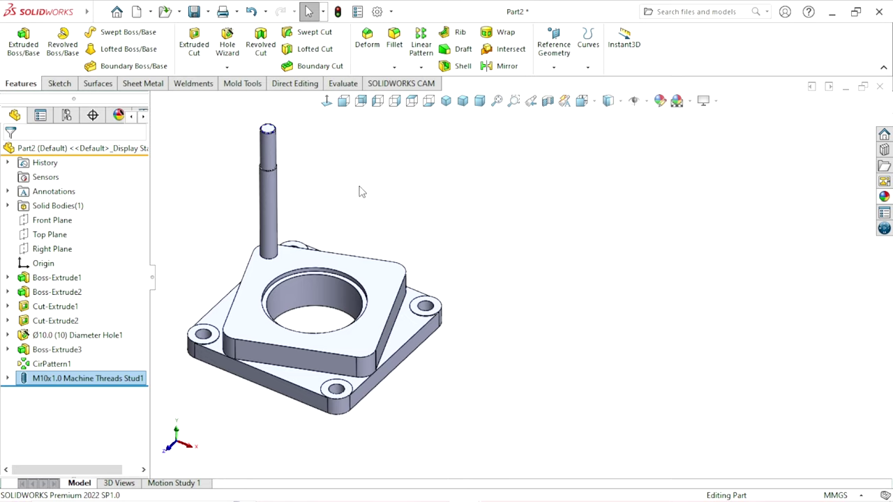
scroll(318, 157, down, 1)
scroll(309, 156, down, 1)
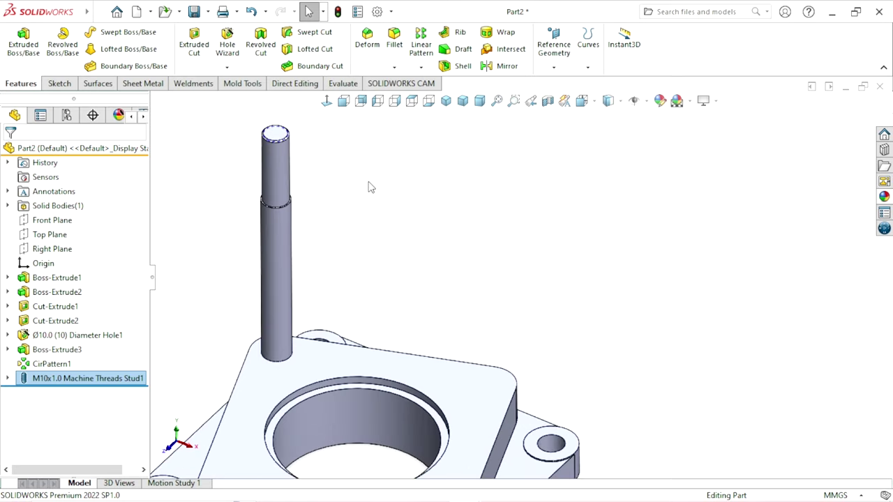
scroll(366, 185, down, 1)
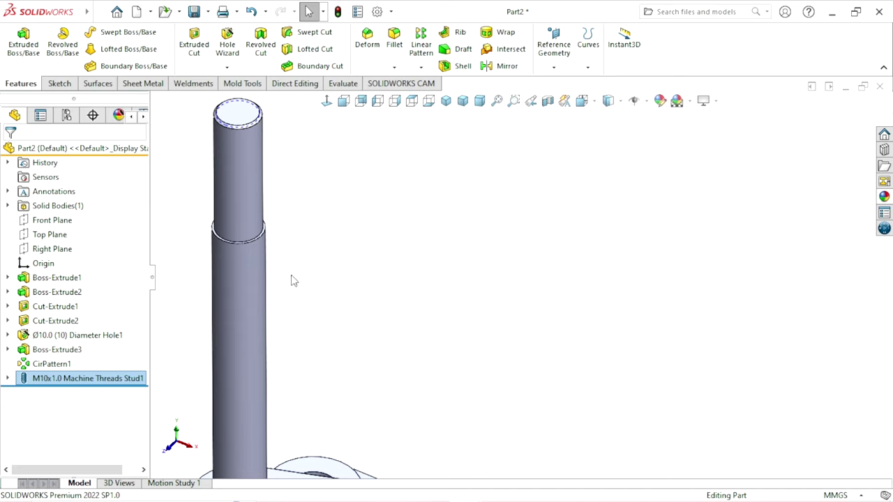
scroll(404, 196, up, 1)
scroll(409, 194, down, 1)
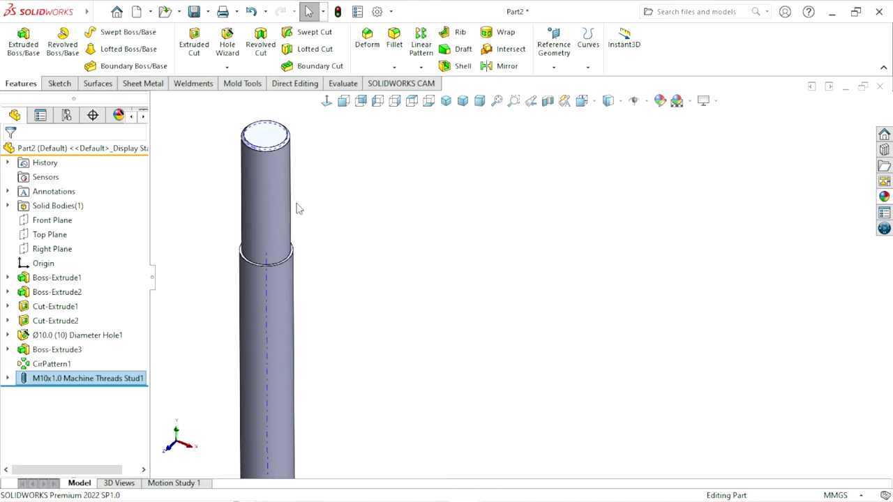
click(378, 11)
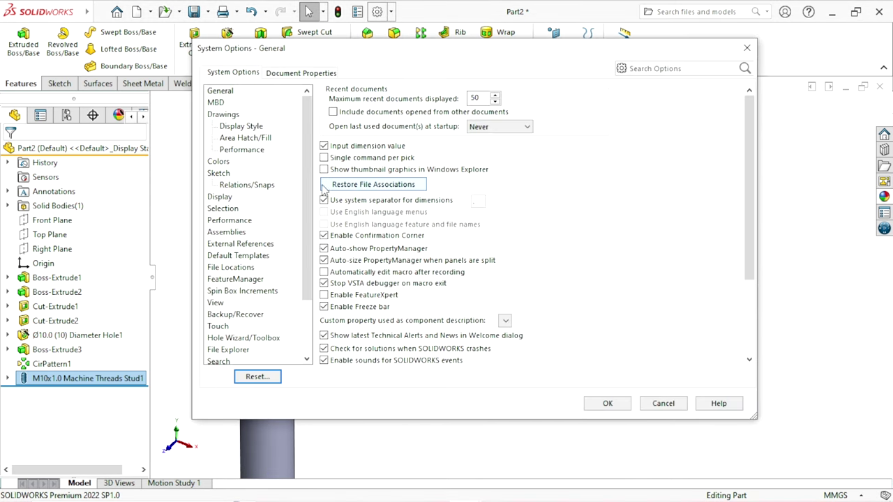
Step: Turn on Shaded cosmetic threads under Document Properties > Detailing and apply
click(290, 76)
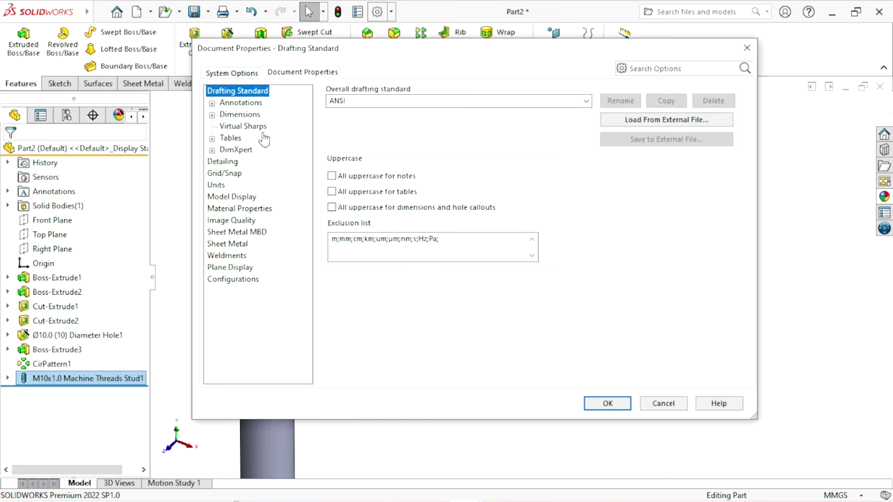
click(224, 162)
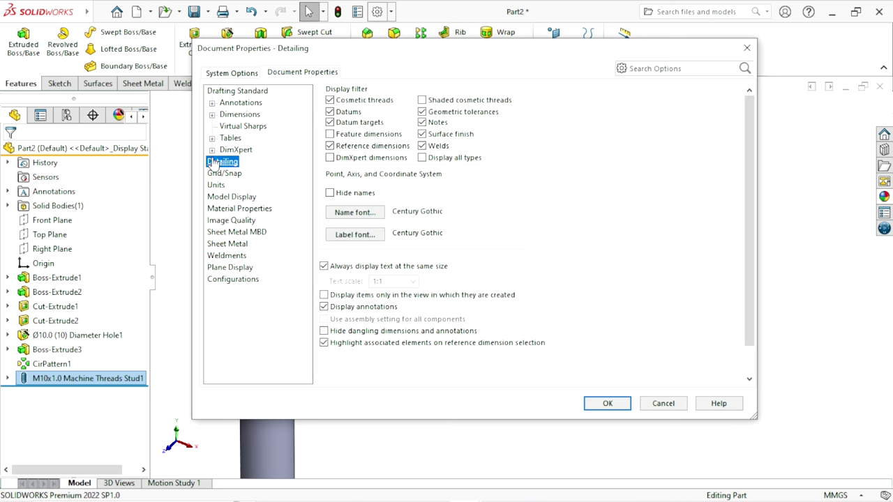
click(421, 101)
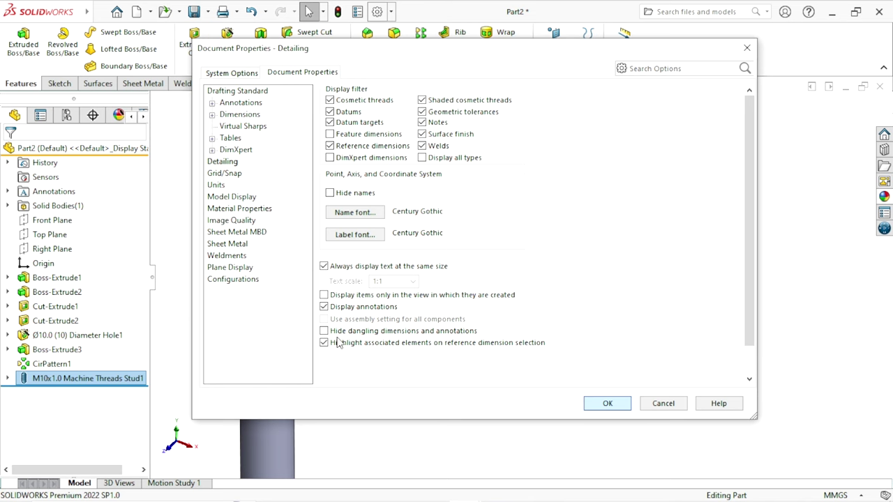
key(Return)
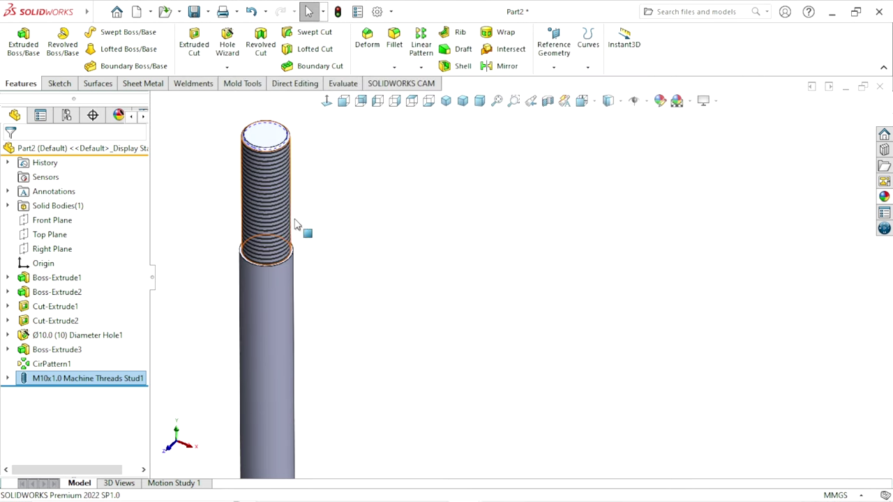
Step: Zoom to fit the part and inspect the stud's now-visible thread
key(z)
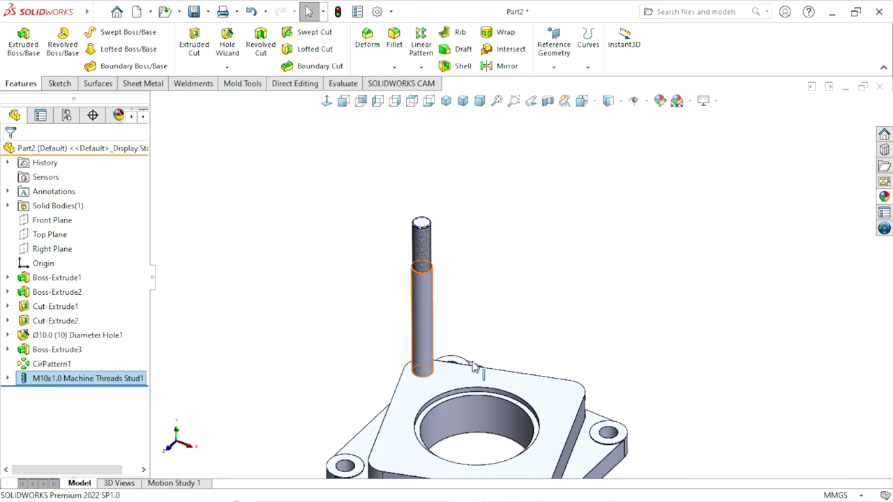
scroll(533, 404, up, 2)
scroll(651, 398, down, 2)
scroll(599, 366, up, 2)
scroll(610, 352, down, 1)
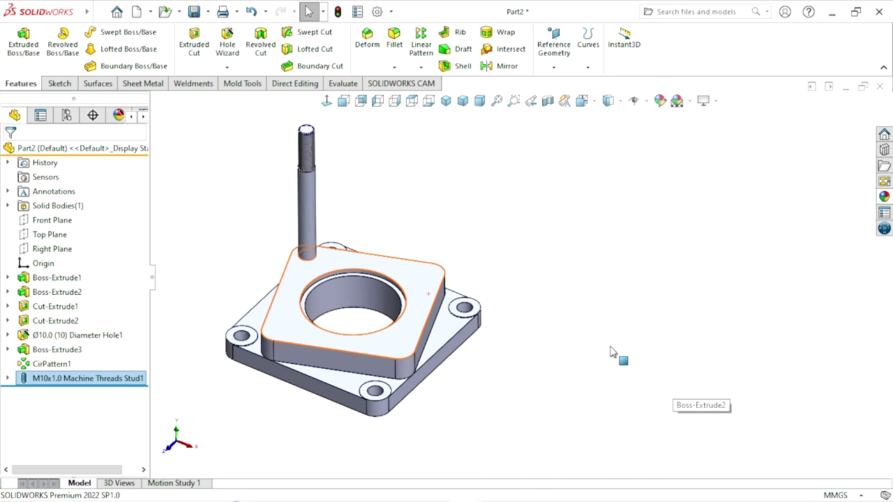
scroll(568, 294, down, 1)
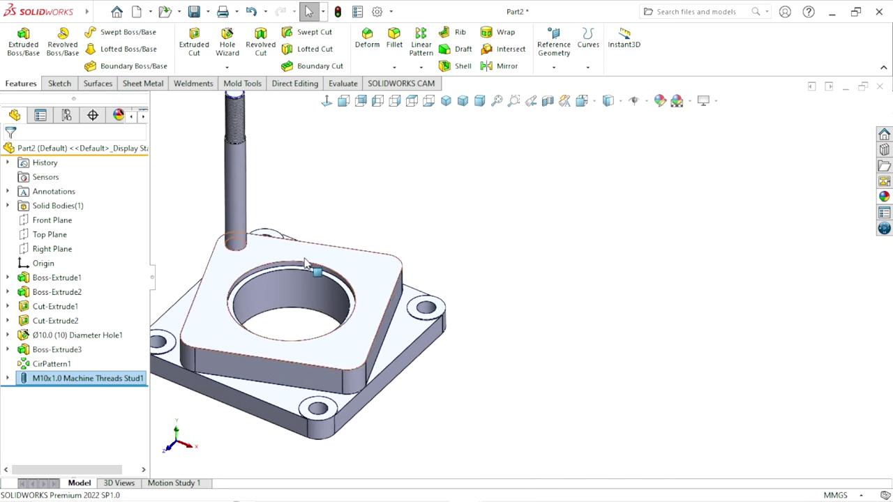
scroll(568, 293, up, 1)
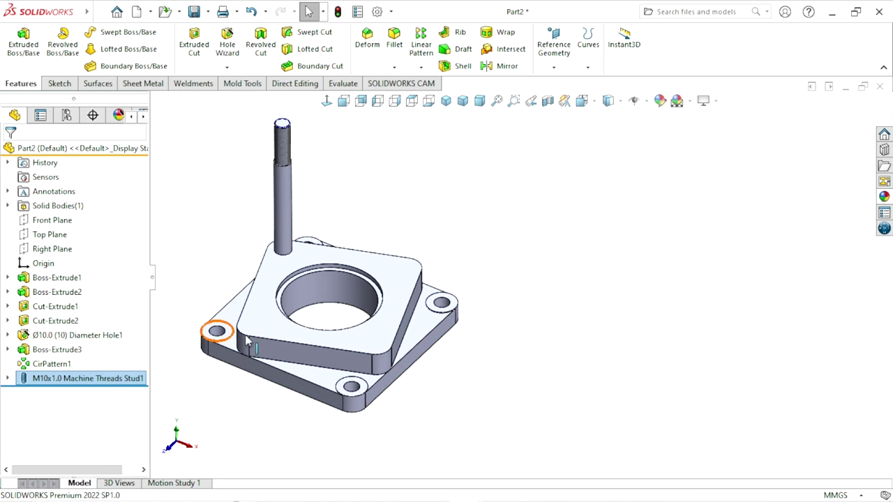
scroll(488, 342, up, 2)
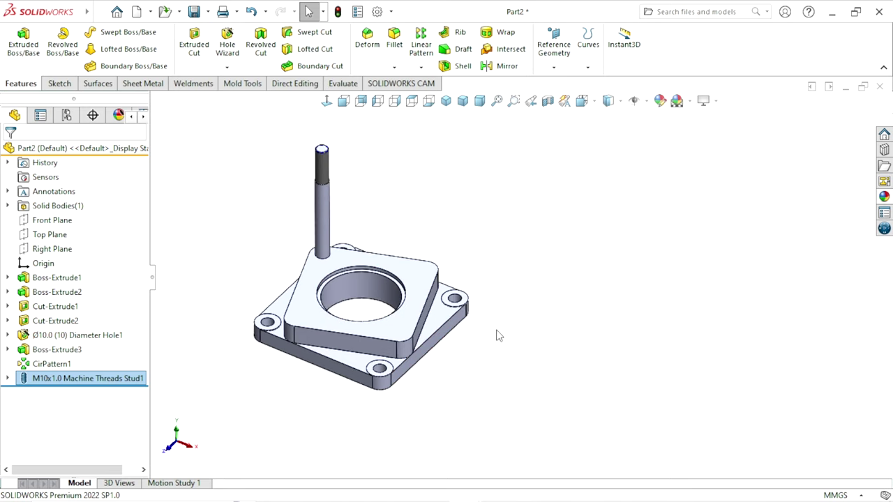
scroll(533, 282, down, 2)
click(532, 312)
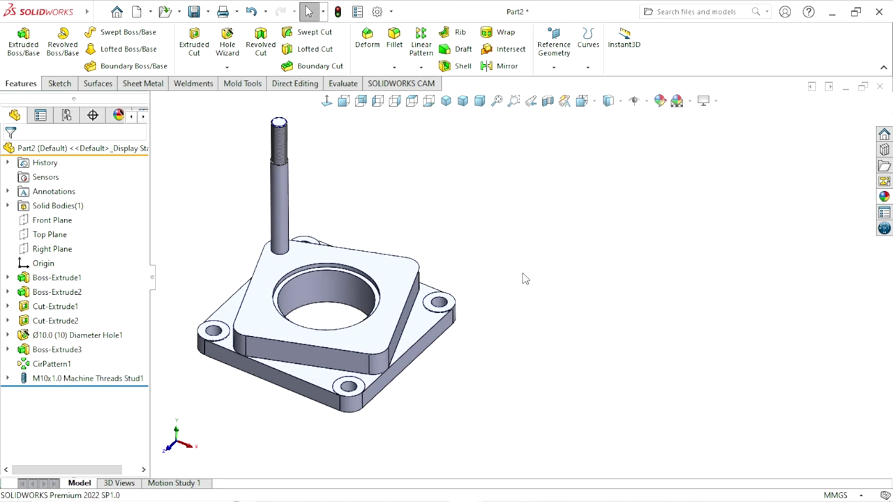
Step: Circular-pattern the threaded stud into 4 instances around the central bore axis
click(422, 68)
click(454, 98)
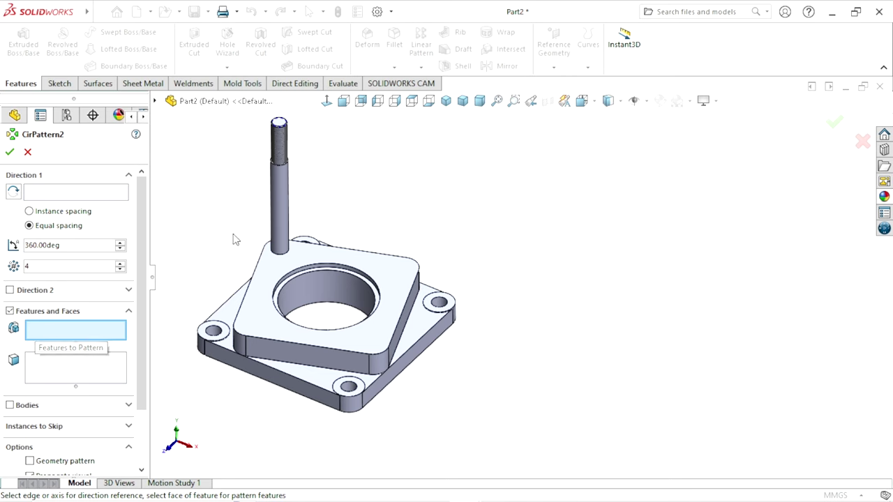
click(279, 195)
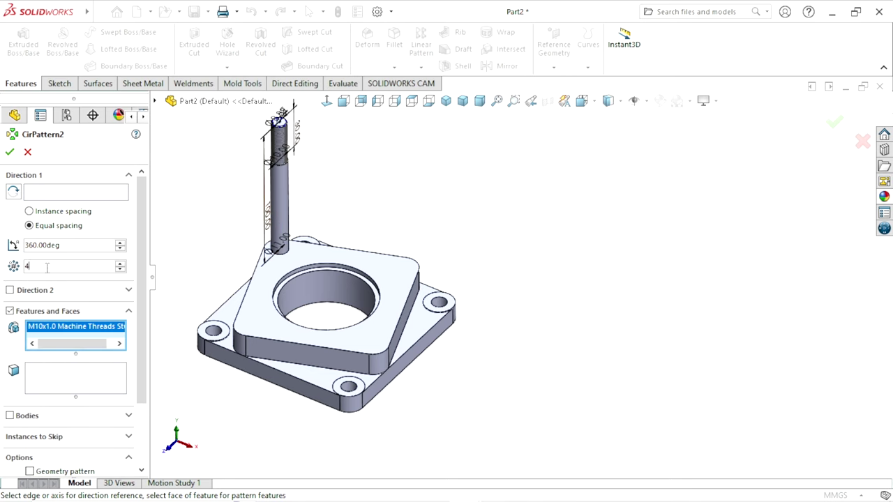
click(60, 193)
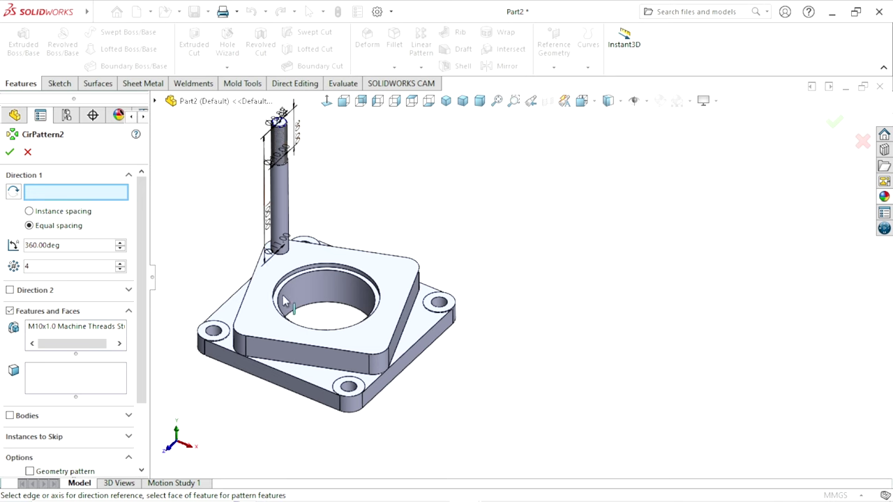
click(313, 281)
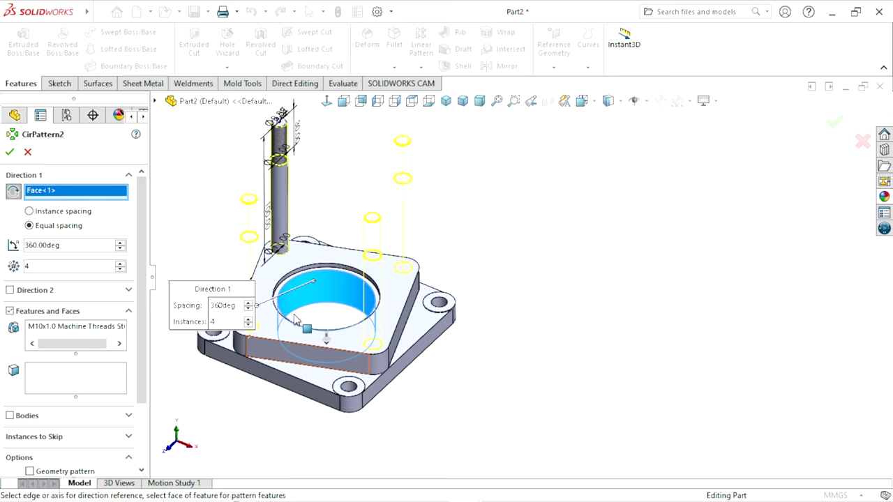
click(9, 152)
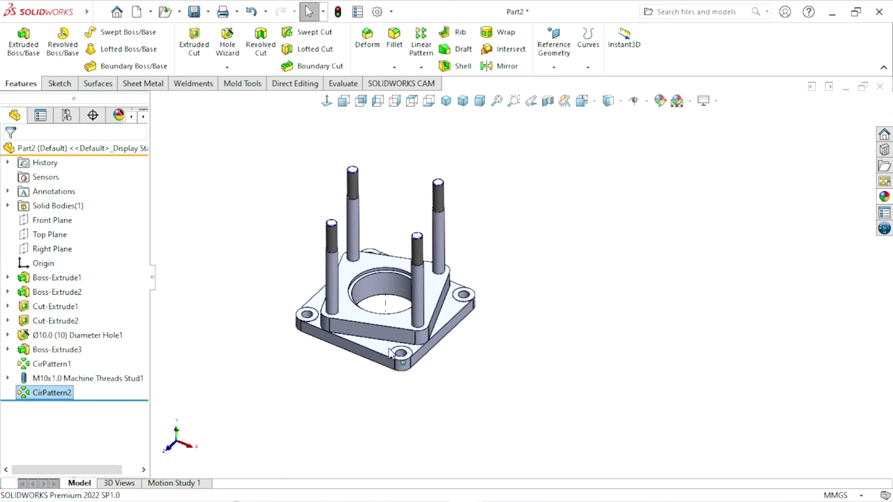
mouse_move(450, 289)
middle_down()
mouse_move(437, 297)
mouse_move(458, 310)
middle_up()
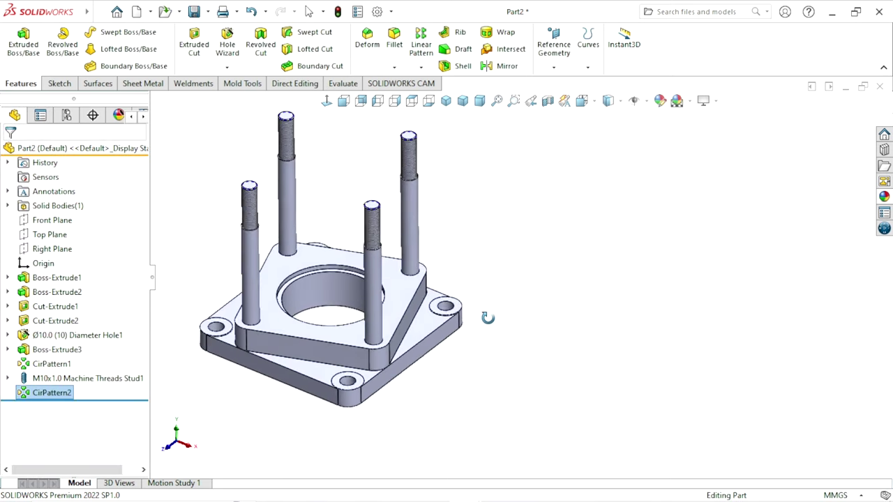
scroll(553, 266, down, 1)
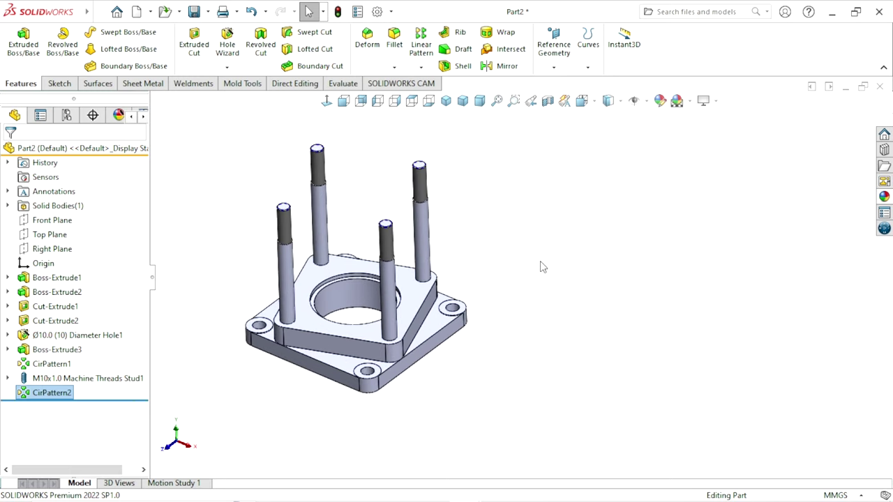
scroll(525, 267, up, 1)
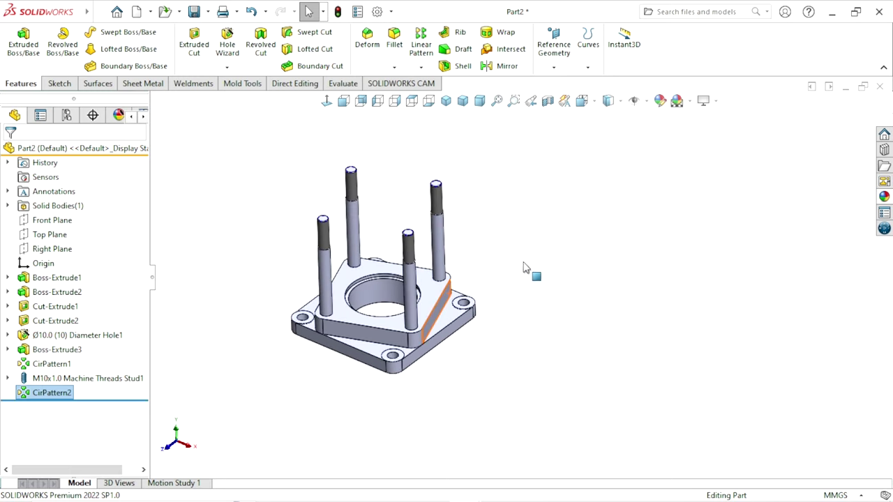
scroll(529, 262, down, 2)
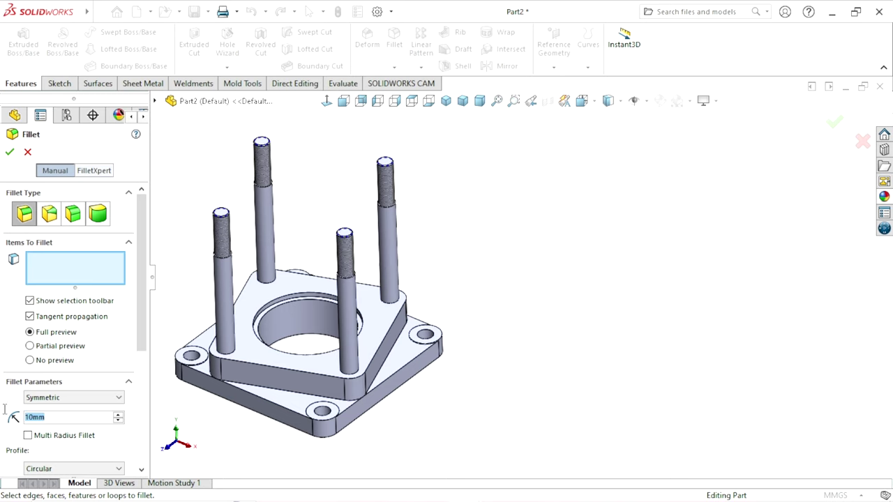
Step: Apply a 1 mm fillet to the edge loop at the raised boss's base
text(1)
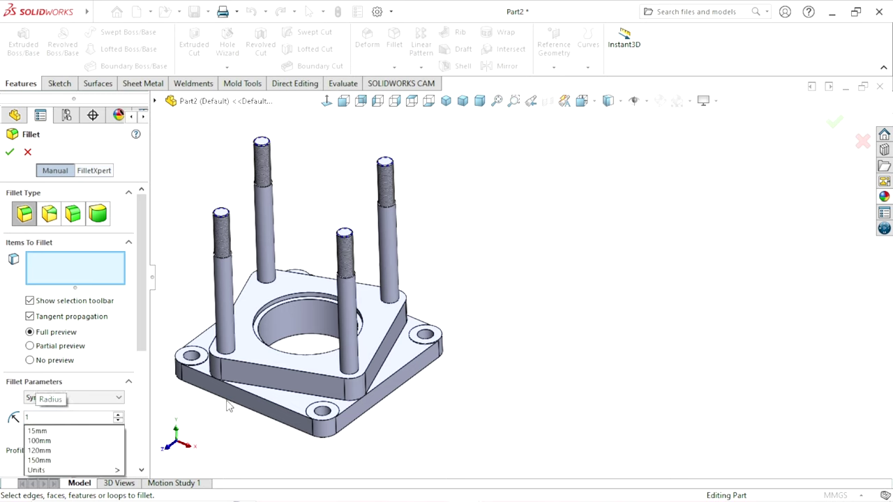
key(Return)
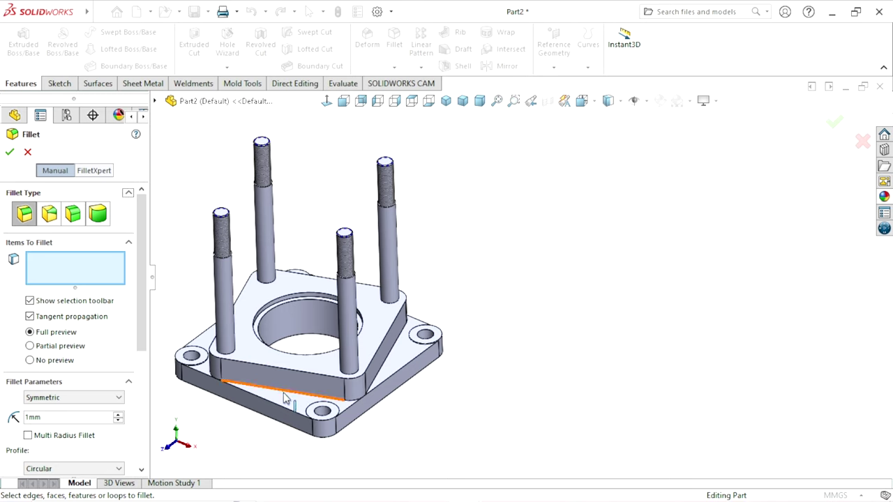
click(283, 393)
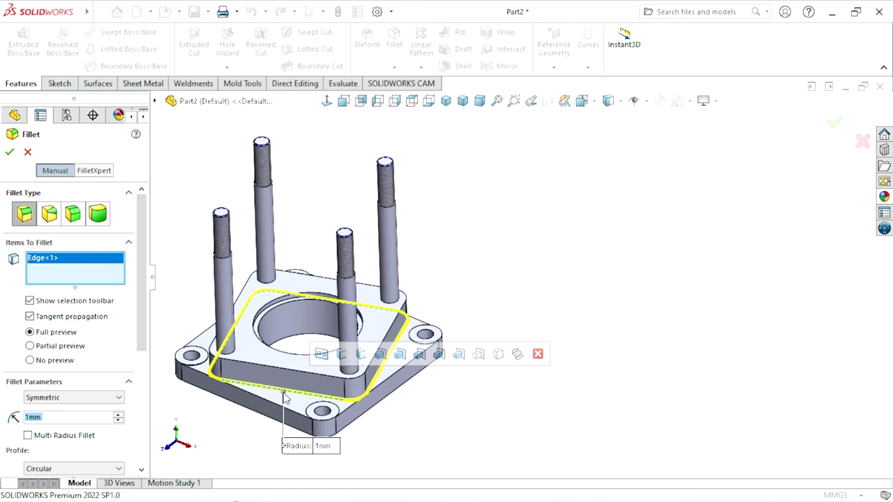
click(7, 152)
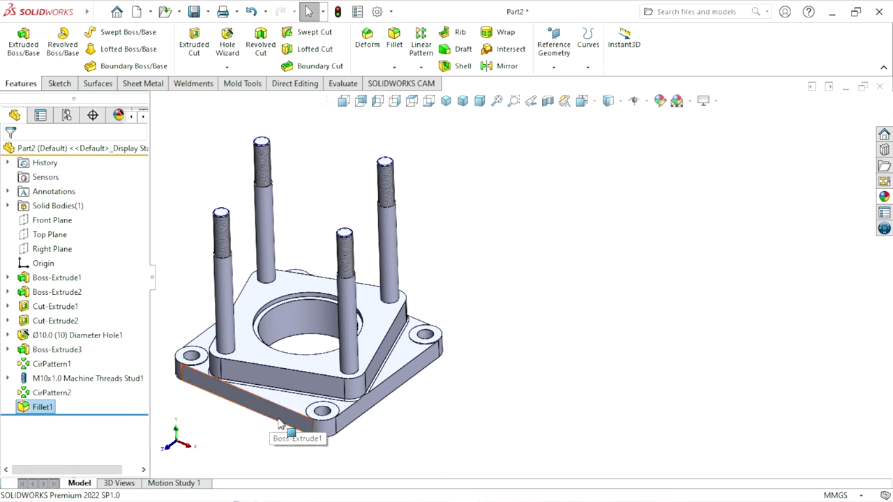
key(ctrl+Up)
Step: Start a 0.5 mm fillet and select the bolt-hole and corner-boss circular edges
click(403, 39)
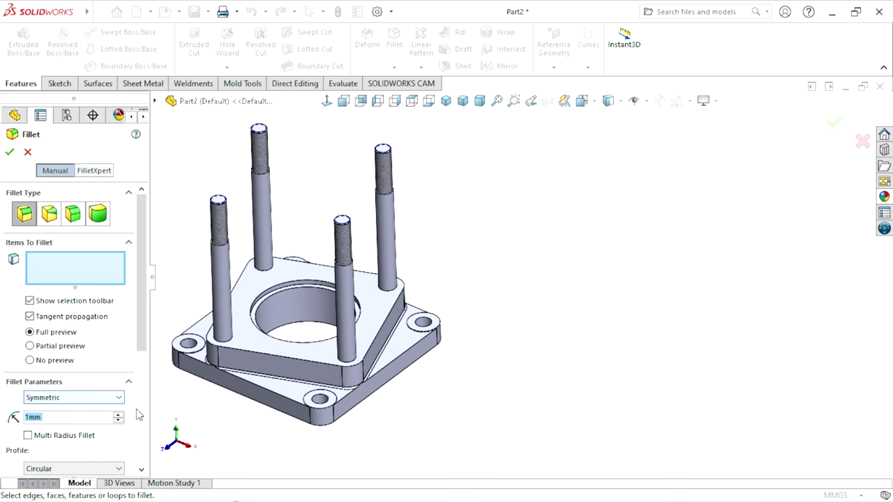
text(0.)
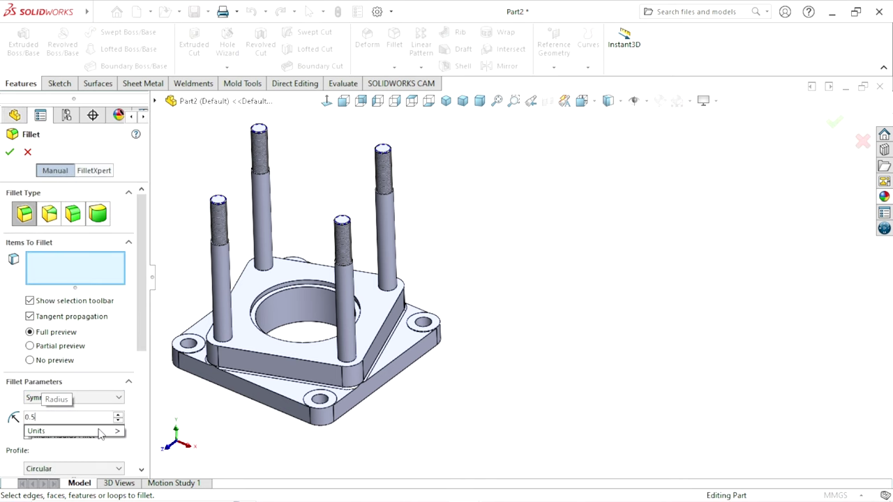
text(5)
scroll(238, 344, down, 2)
scroll(239, 345, down, 3)
scroll(251, 348, down, 3)
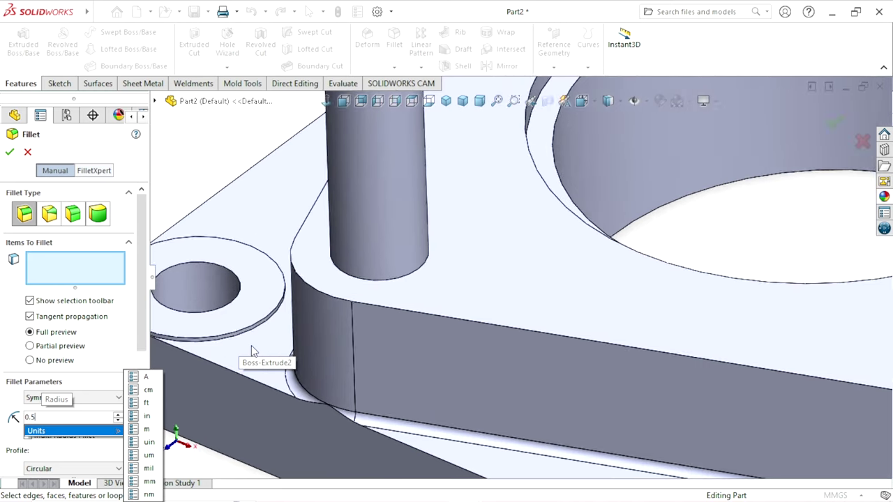
scroll(238, 338, down, 2)
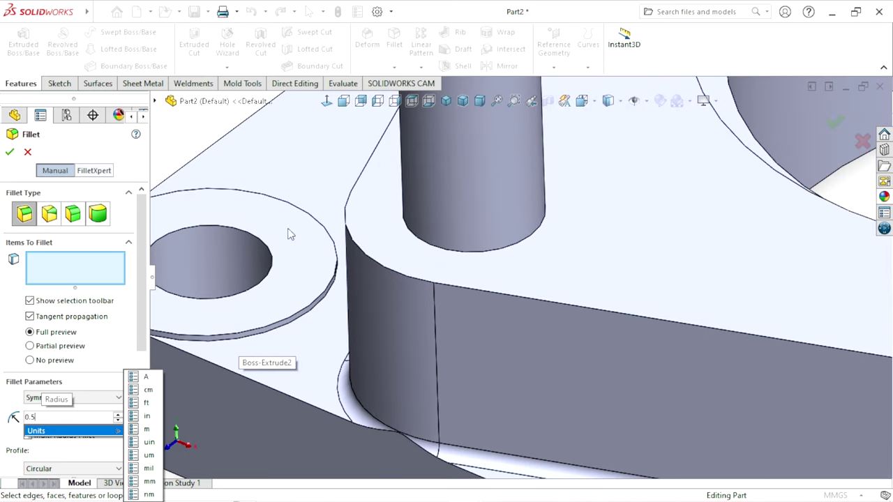
click(259, 339)
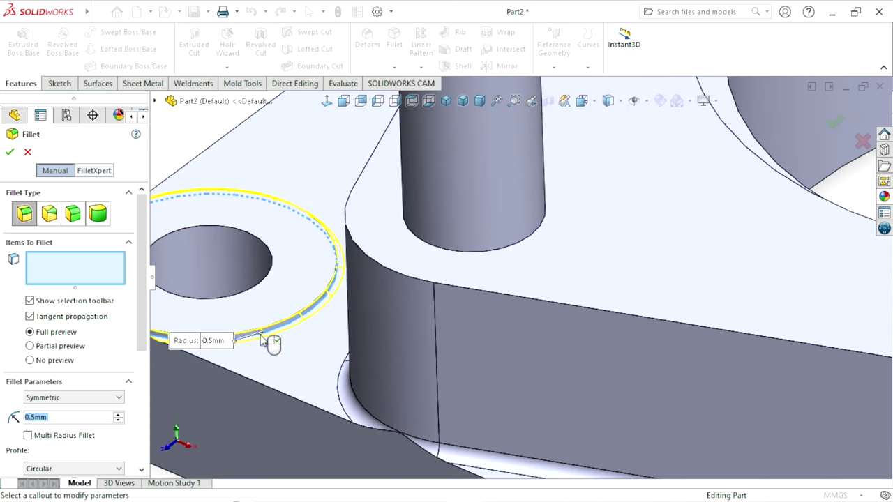
scroll(195, 403, up, 3)
scroll(466, 365, up, 3)
scroll(466, 364, down, 3)
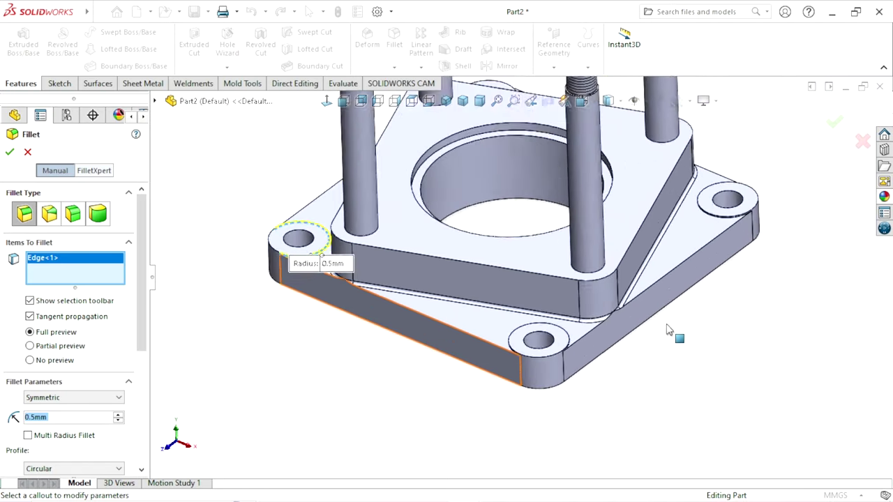
scroll(678, 335, down, 3)
scroll(474, 363, up, 1)
scroll(412, 370, down, 1)
scroll(413, 367, down, 1)
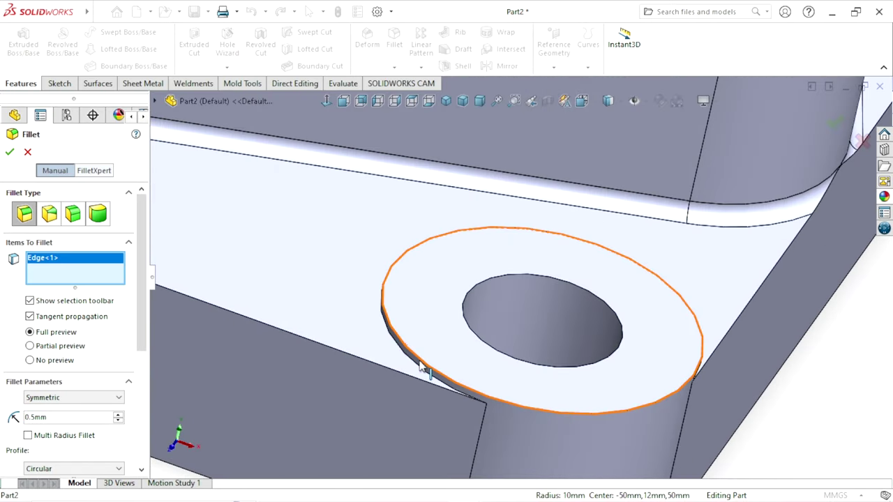
scroll(413, 366, down, 1)
click(417, 367)
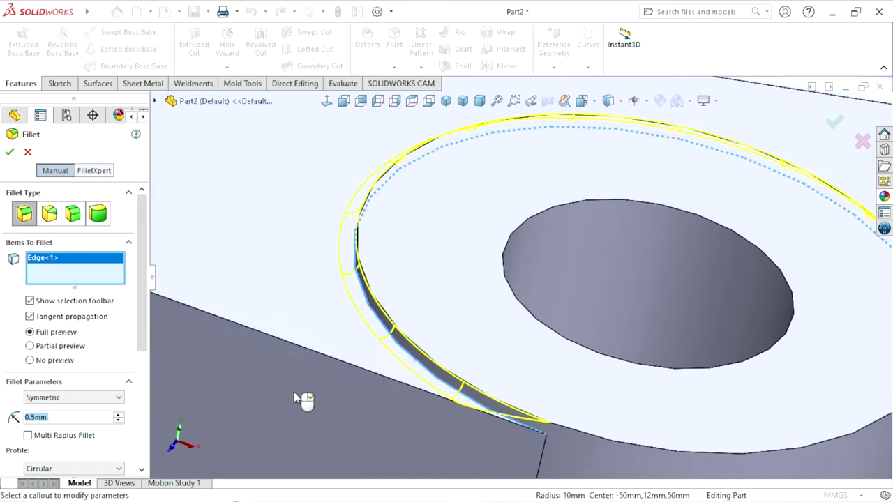
scroll(303, 391, up, 2)
scroll(302, 382, up, 2)
scroll(618, 259, up, 2)
scroll(612, 213, down, 2)
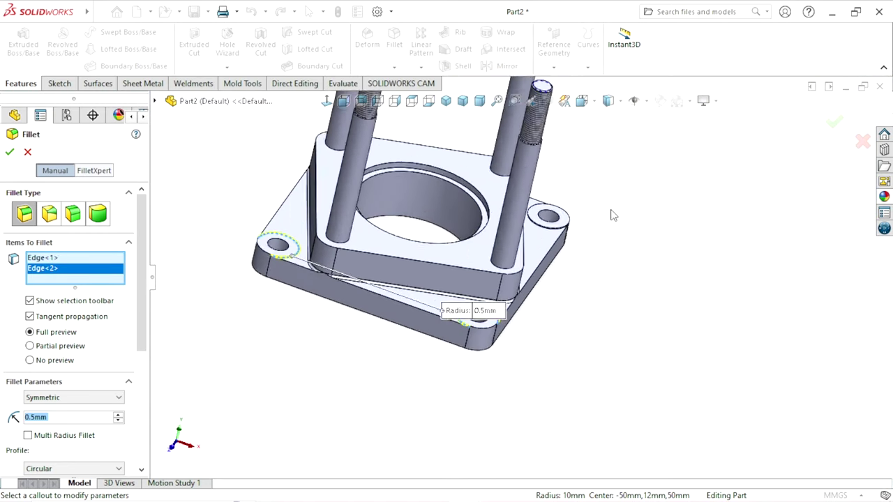
scroll(529, 234, down, 3)
scroll(544, 252, down, 2)
scroll(558, 282, down, 2)
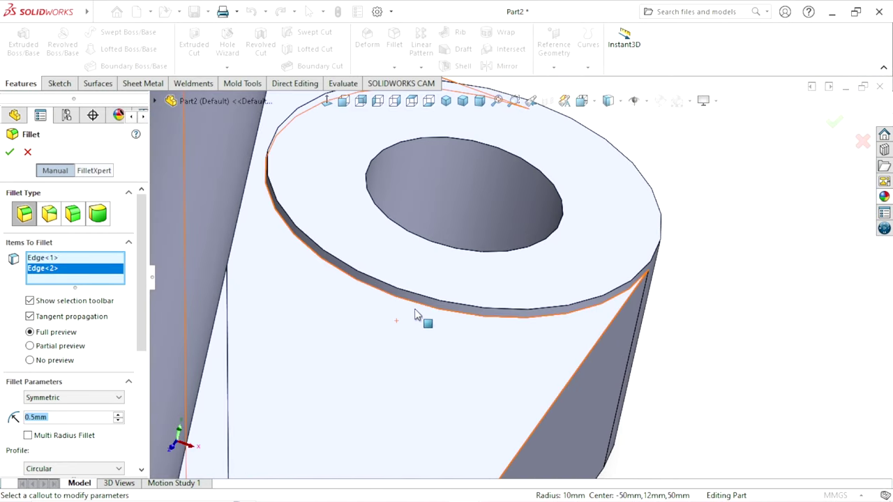
Step: Add another corner boss edge and the stud-base edge, then apply the 0.5 mm fillet
click(422, 311)
scroll(338, 409, up, 3)
scroll(349, 383, up, 2)
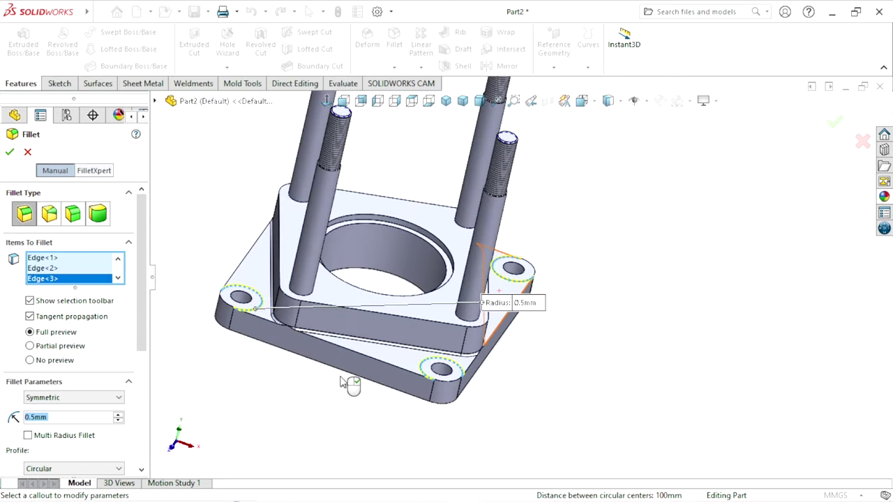
scroll(375, 332, up, 2)
middle_drag(375, 332, 395, 411)
scroll(279, 279, down, 2)
scroll(272, 286, down, 2)
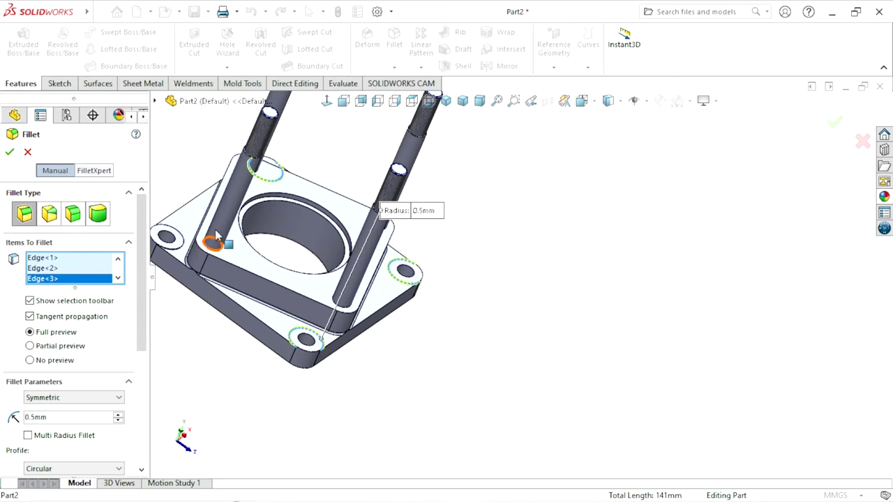
scroll(268, 292, down, 3)
scroll(269, 292, down, 2)
scroll(185, 303, down, 2)
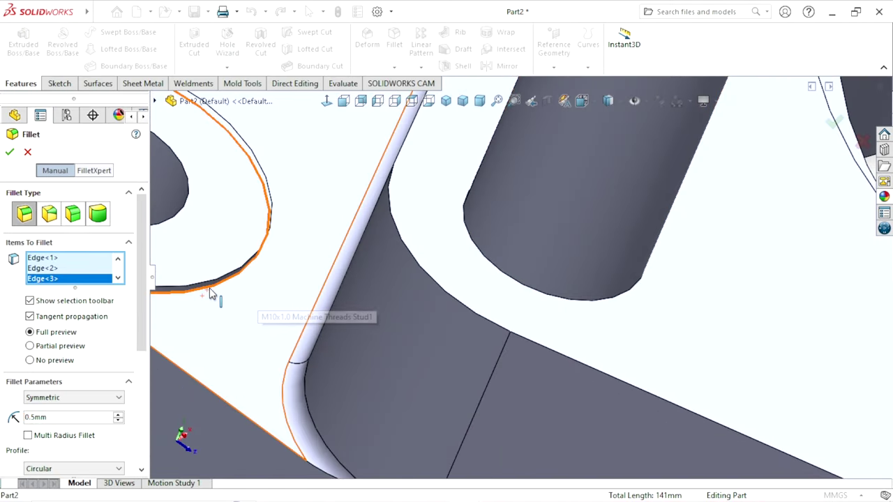
click(211, 292)
scroll(313, 364, up, 3)
scroll(404, 356, up, 3)
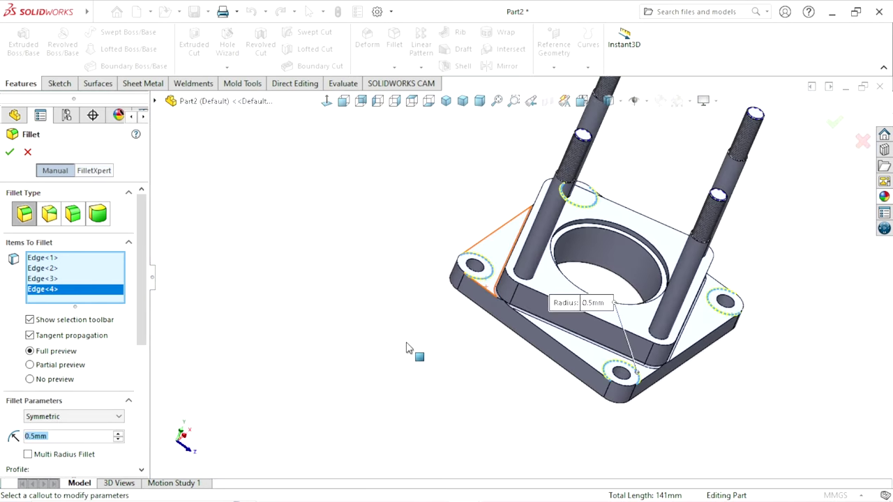
scroll(418, 348, up, 2)
scroll(712, 237, down, 3)
mouse_move(574, 361)
middle_down()
mouse_move(535, 307)
mouse_move(347, 300)
middle_up()
click(10, 152)
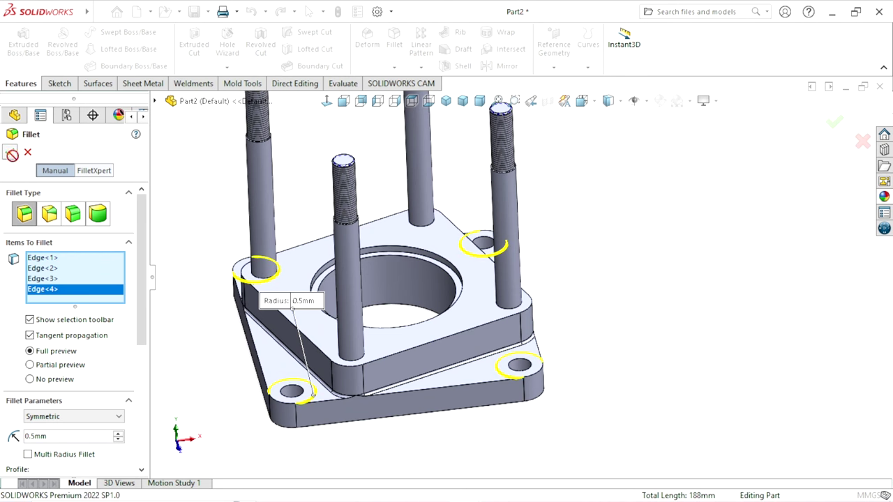
Step: Start a chamfer and select the central bore face and the bore's top edge
scroll(254, 255, up, 2)
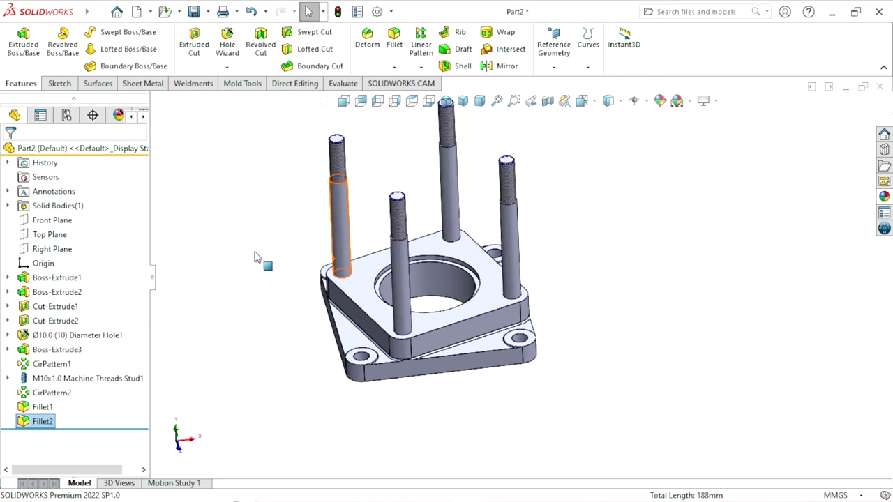
scroll(630, 314, down, 1)
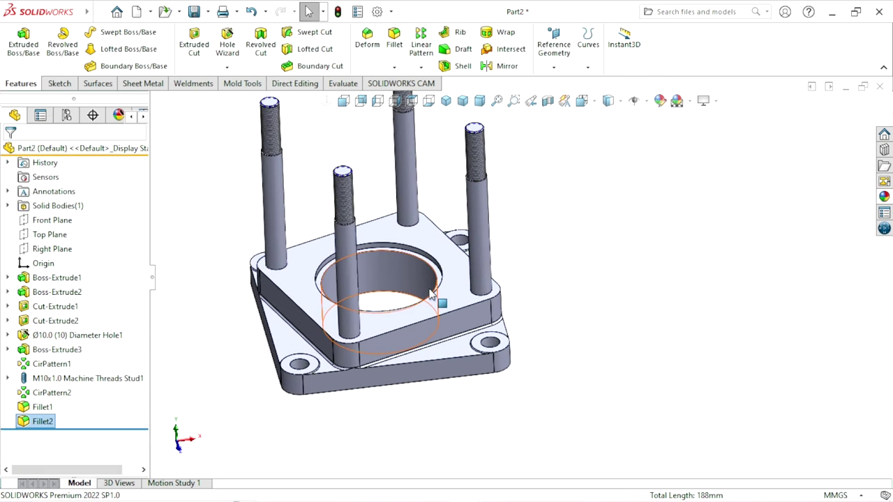
click(394, 69)
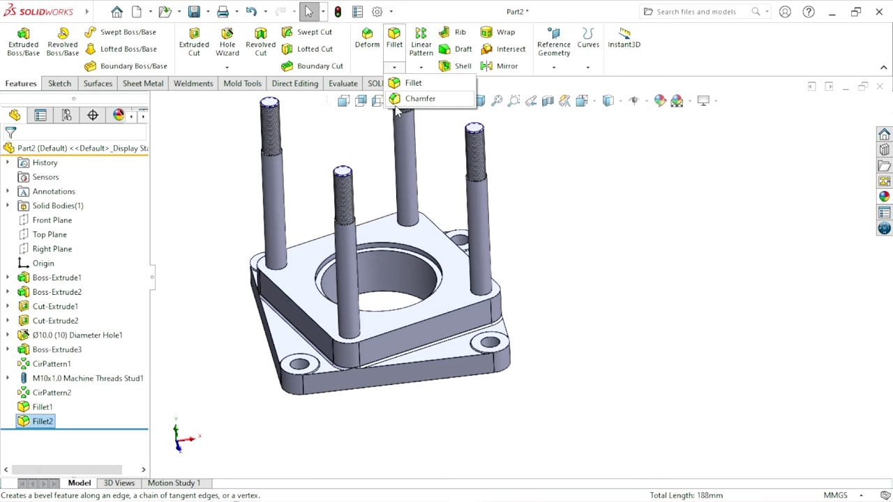
click(405, 100)
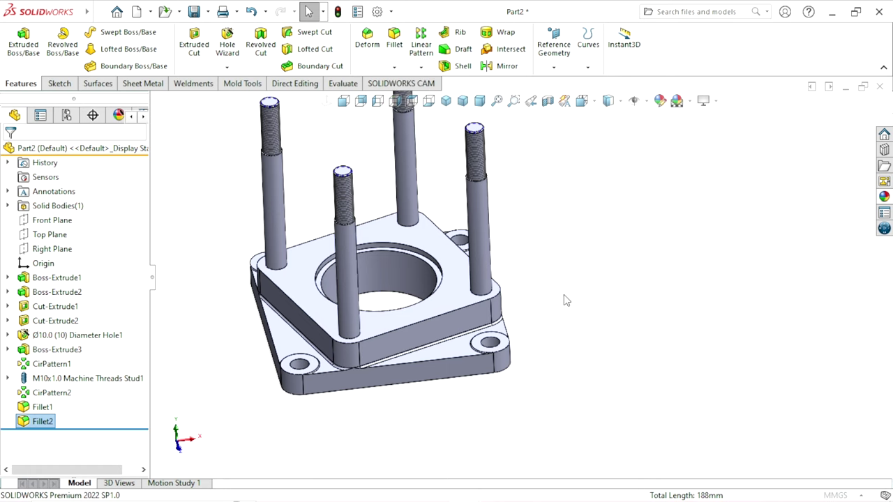
scroll(514, 277, down, 2)
scroll(514, 276, down, 2)
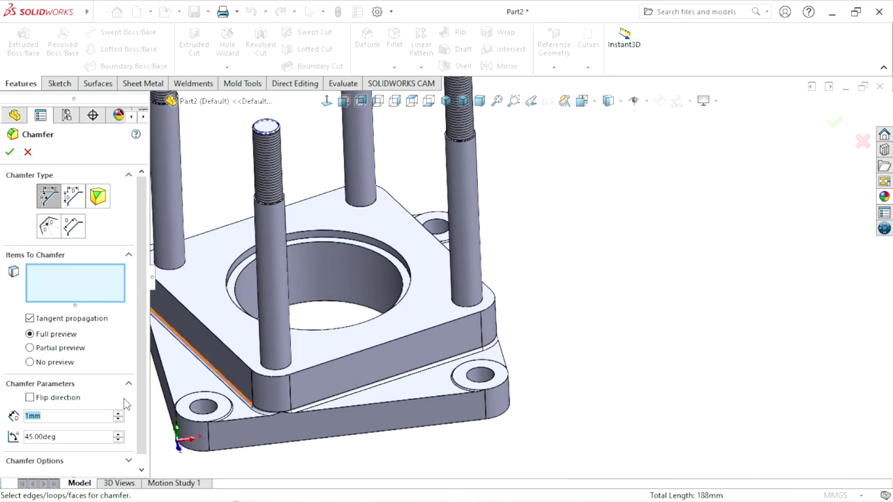
click(345, 277)
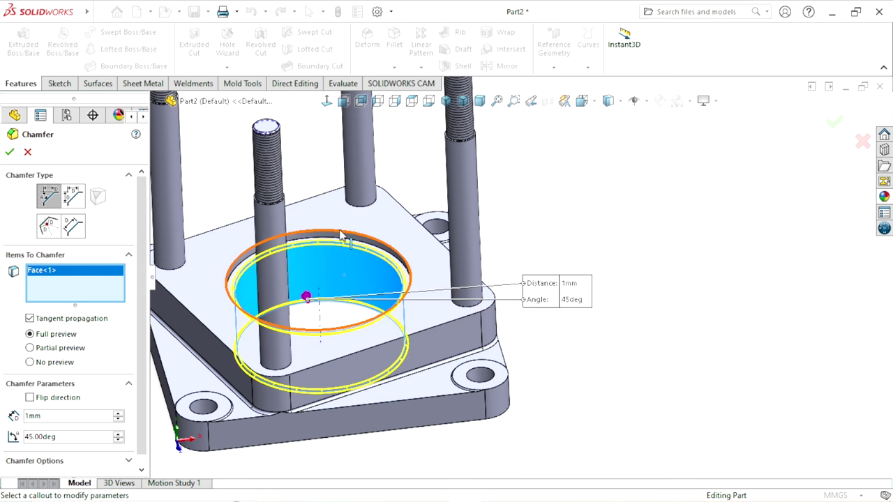
click(376, 335)
Step: Add the raised block's top edge loop and accept the 1 mm × 45° chamfer
middle_drag(379, 339, 452, 346)
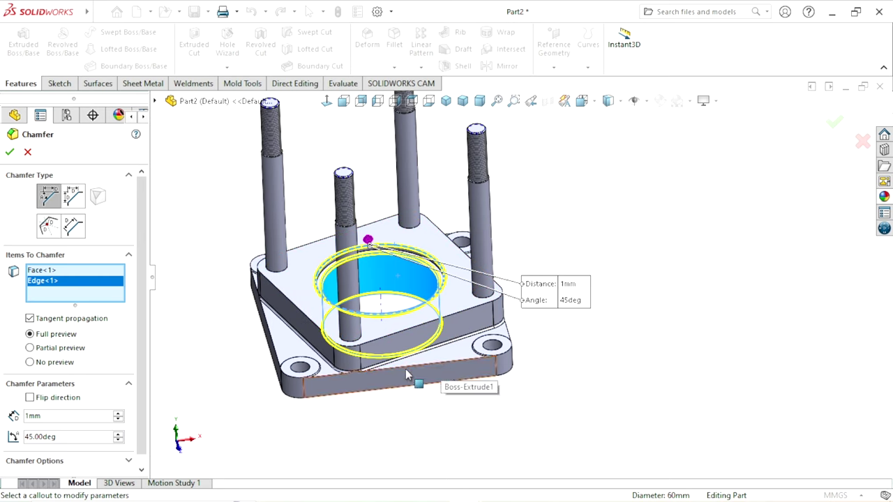
scroll(349, 328, down, 2)
scroll(321, 297, down, 1)
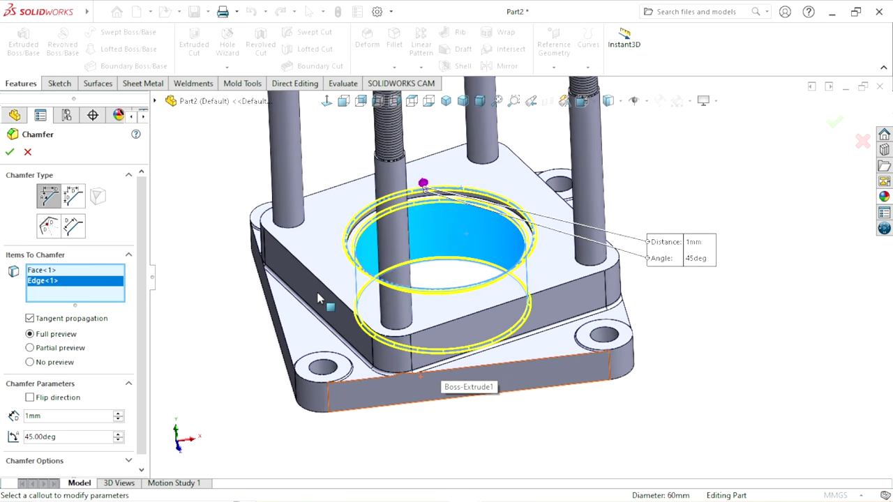
scroll(328, 289, down, 1)
scroll(516, 328, up, 3)
middle_drag(677, 214, 458, 299)
scroll(458, 299, down, 2)
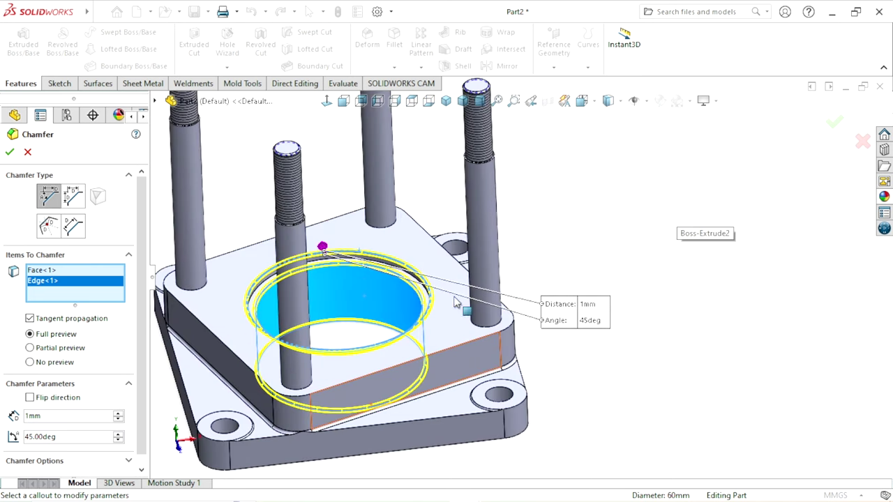
click(218, 342)
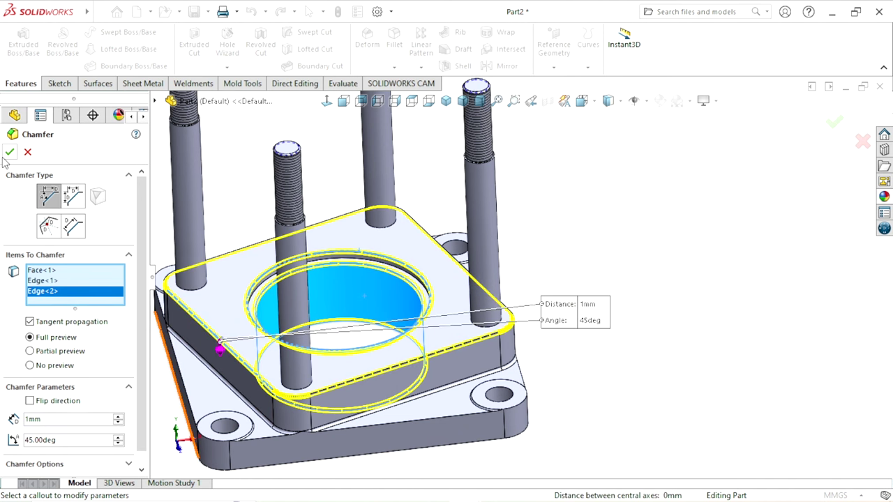
key(Return)
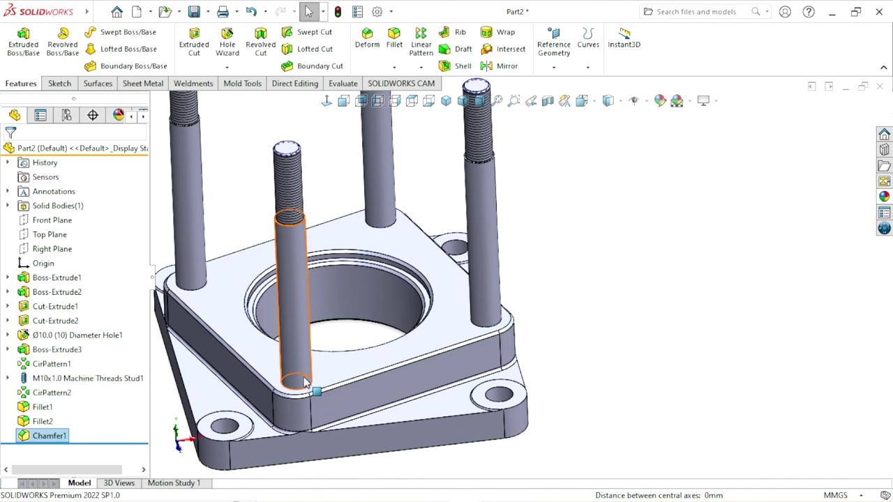
Step: Inspect the chamfered edges, then box-select Origin through Chamfer1 in the FeatureManager tree
scroll(582, 319, up, 3)
scroll(607, 279, down, 2)
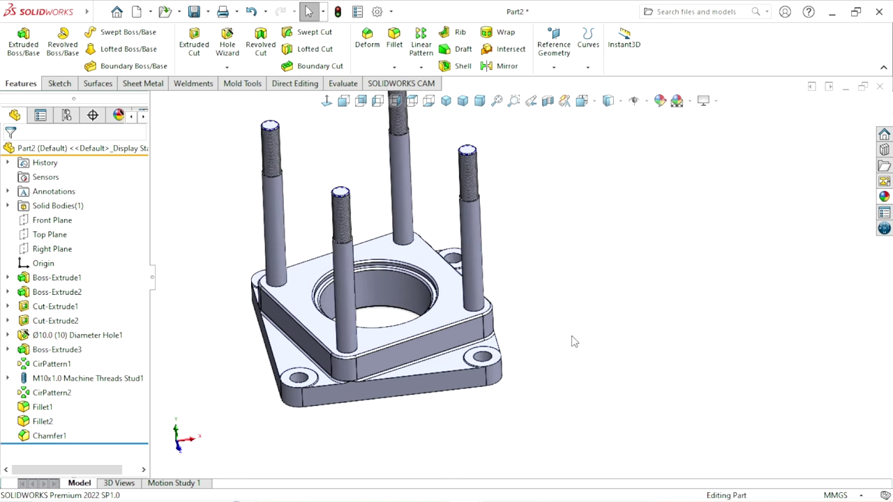
scroll(542, 343, up, 1)
scroll(538, 298, down, 1)
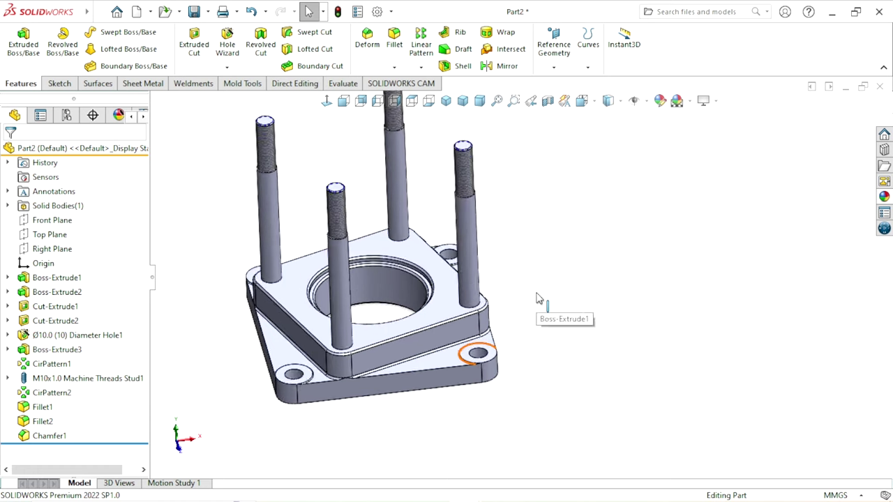
scroll(539, 299, down, 1)
middle_drag(539, 299, 537, 256)
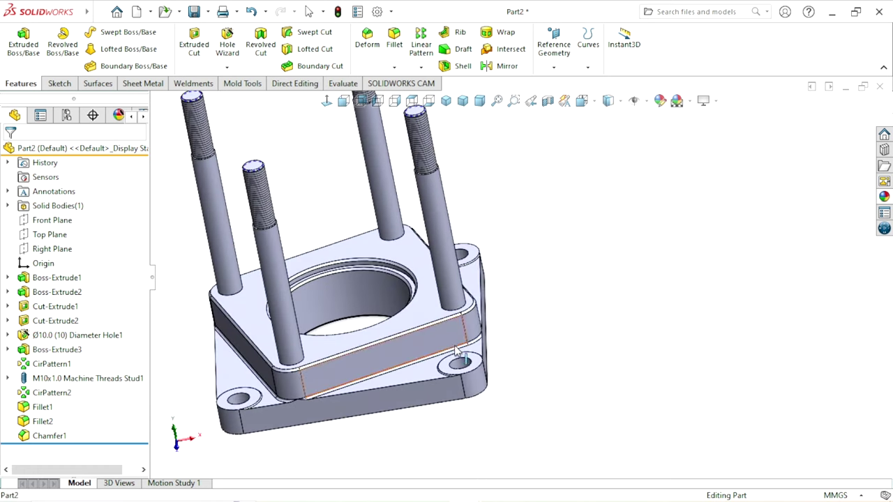
scroll(537, 255, up, 2)
scroll(558, 279, down, 1)
scroll(589, 240, down, 1)
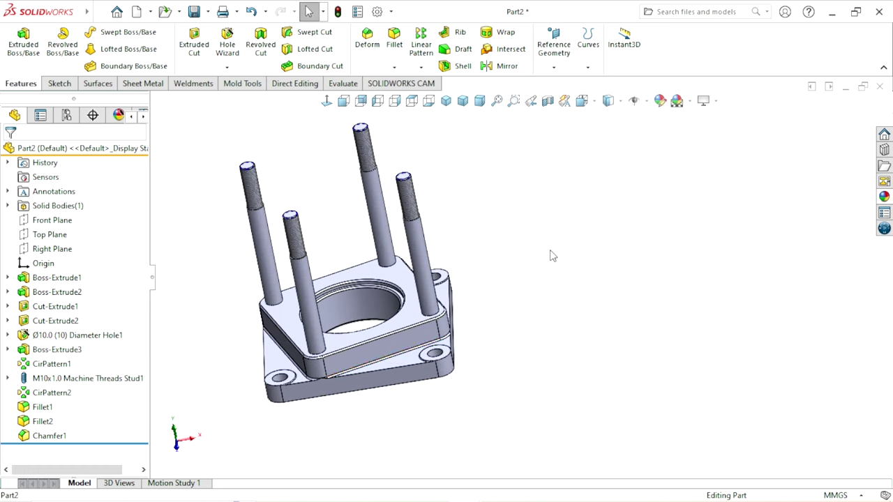
scroll(549, 257, down, 1)
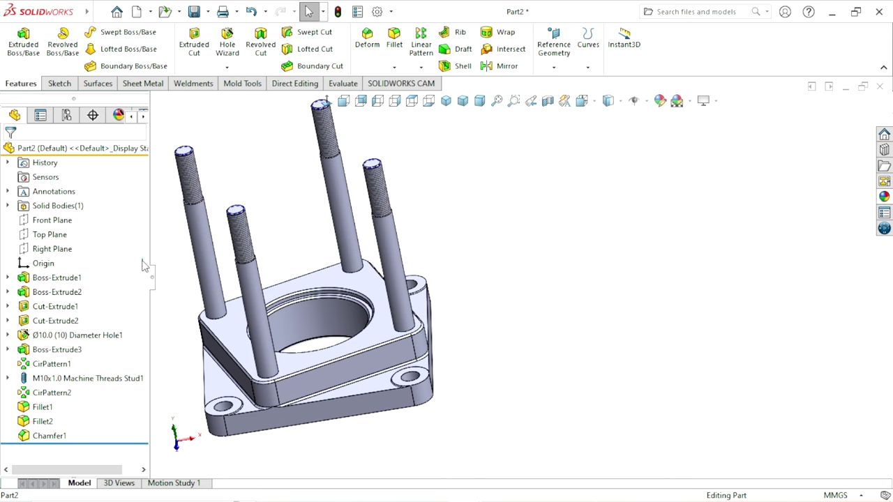
drag(137, 394, 8, 459)
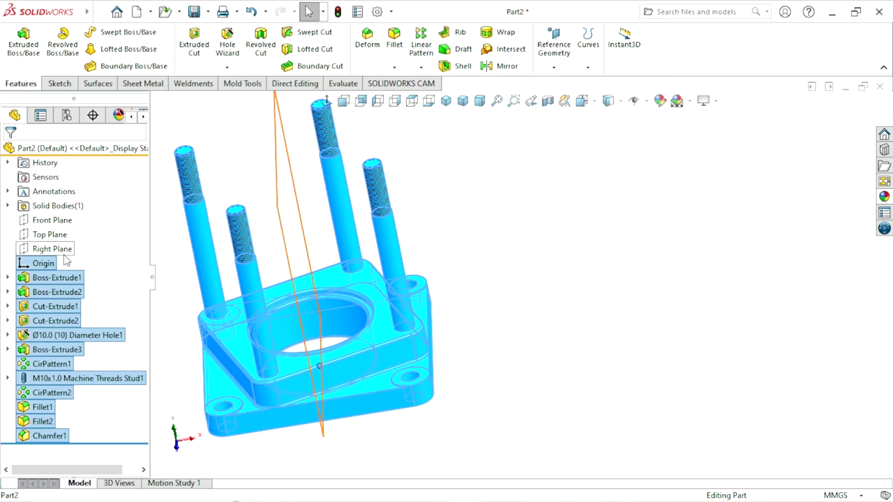
Step: Deselect Origin and both stud features, leaving only the flange body features selected
ctrl+click(43, 264)
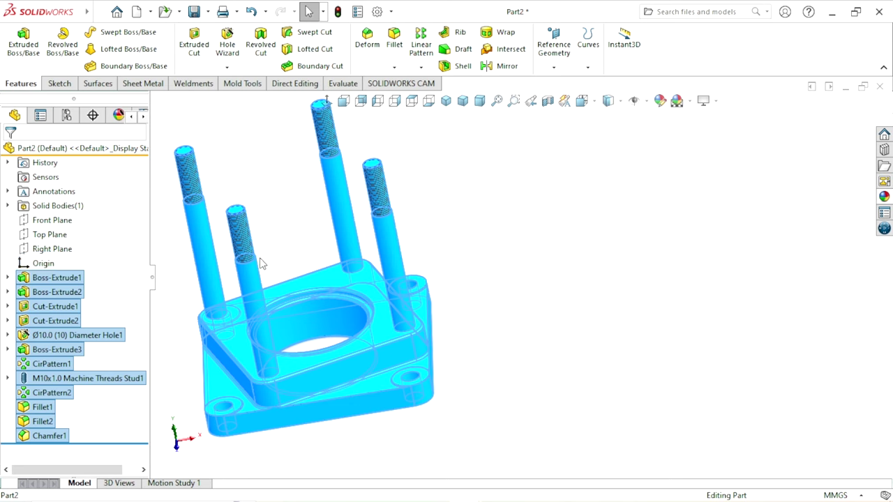
ctrl+click(92, 379)
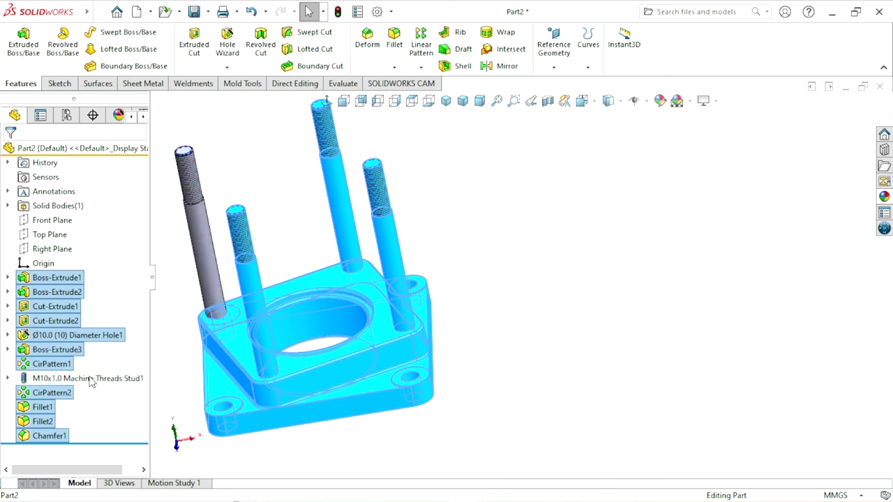
ctrl+click(55, 395)
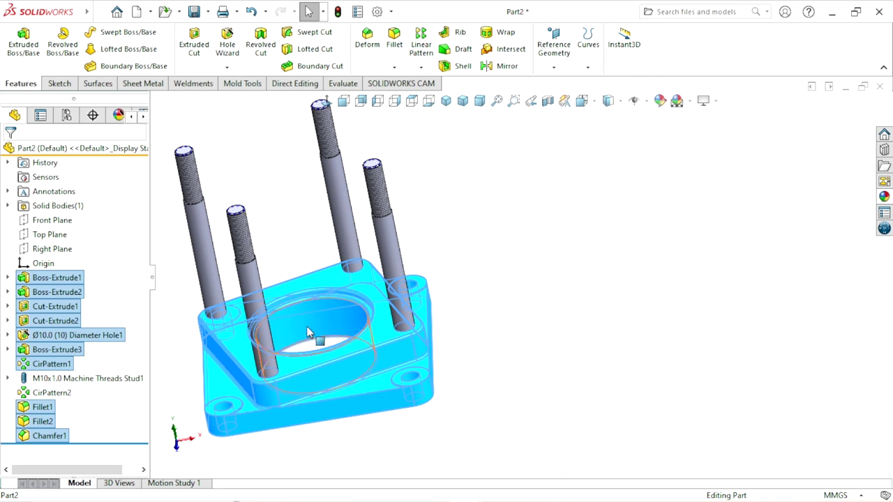
middle_drag(487, 298, 480, 300)
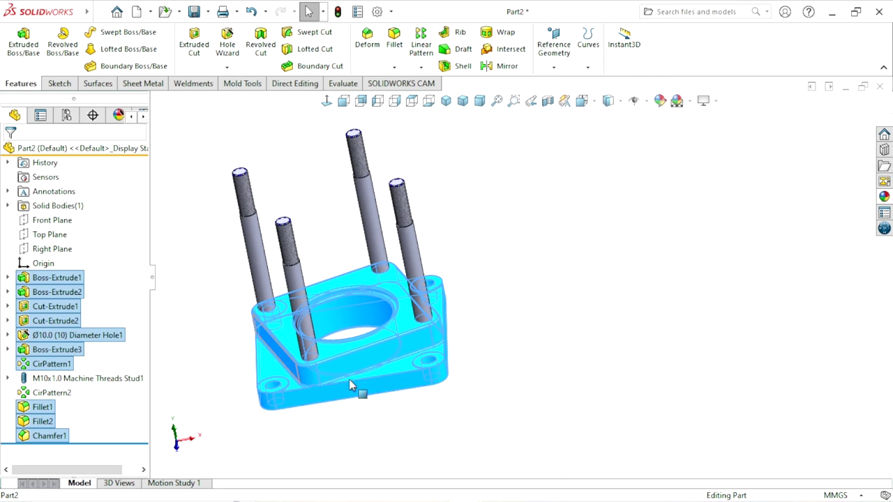
scroll(537, 296, down, 2)
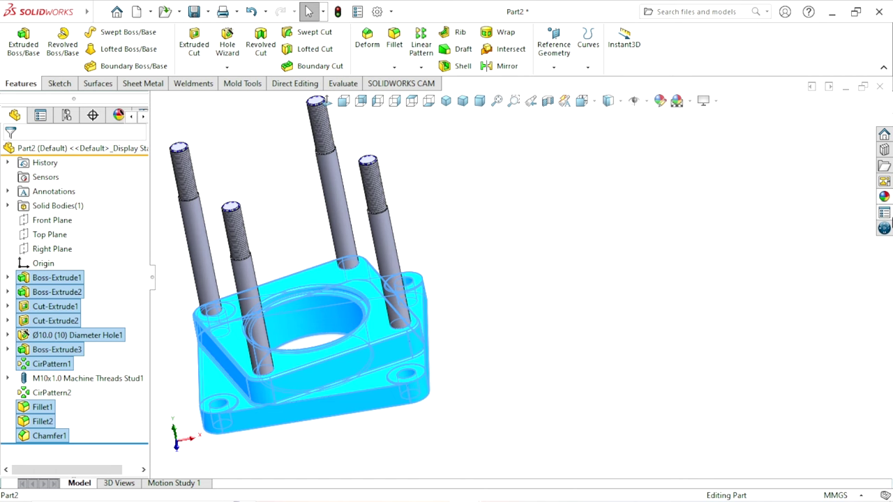
Step: Drag the brushed aluminum coarse appearance from Metal > Aluminum onto the flange body
click(884, 197)
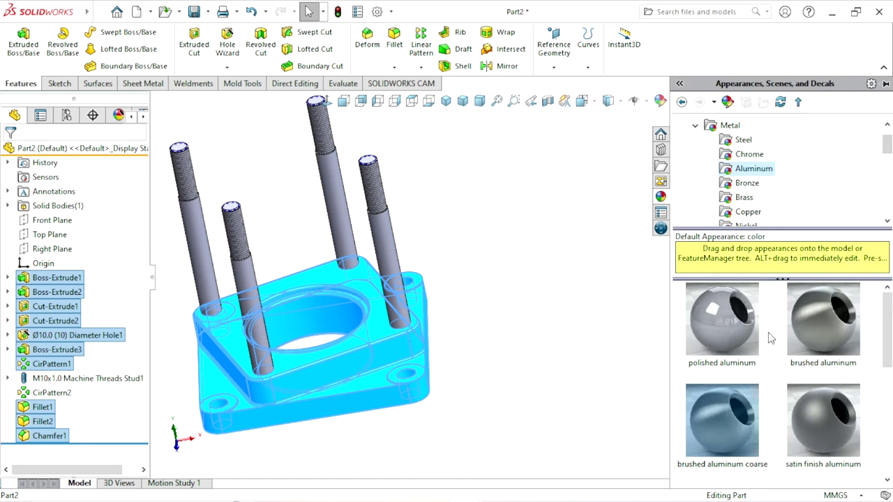
click(694, 126)
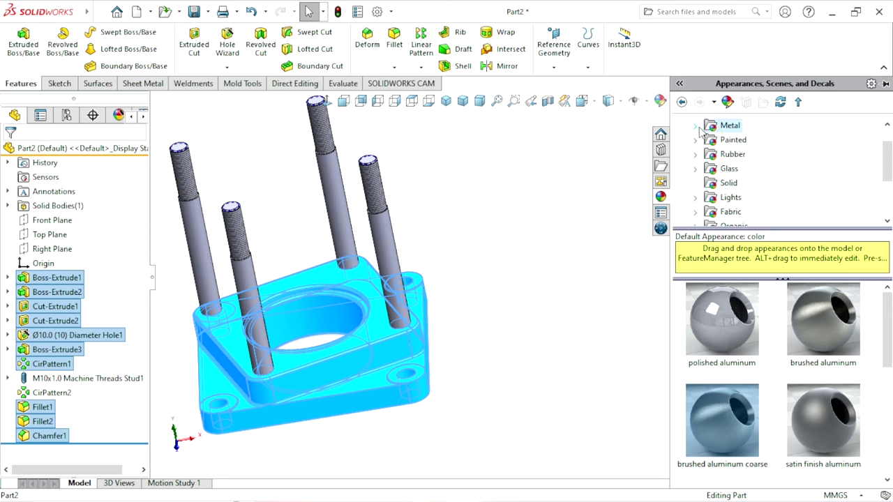
click(698, 127)
scroll(701, 129, up, 1)
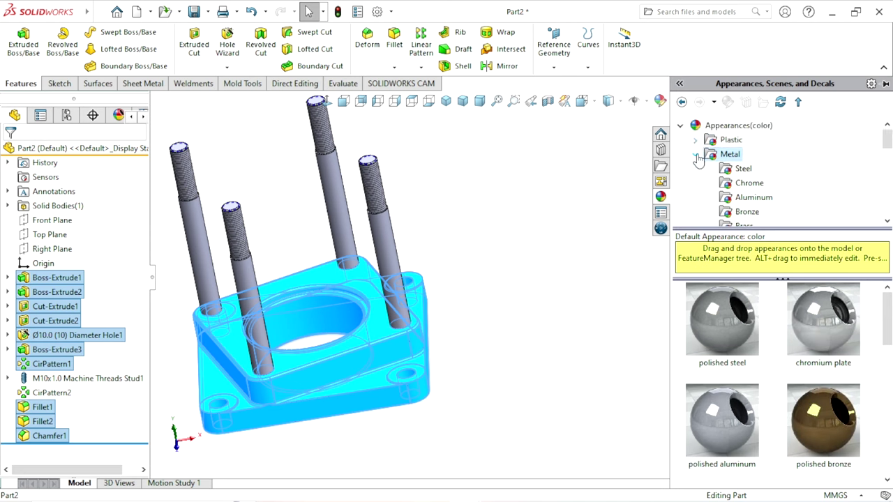
click(751, 198)
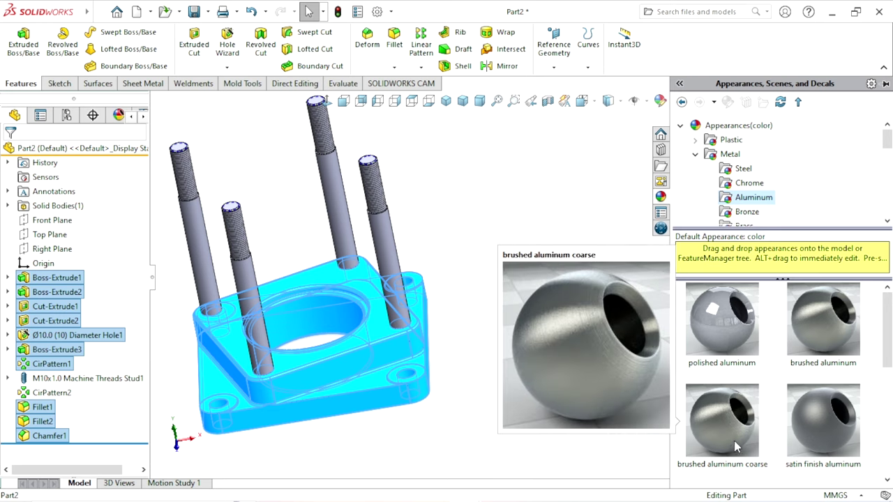
mouse_move(722, 419)
drag(725, 438, 549, 343)
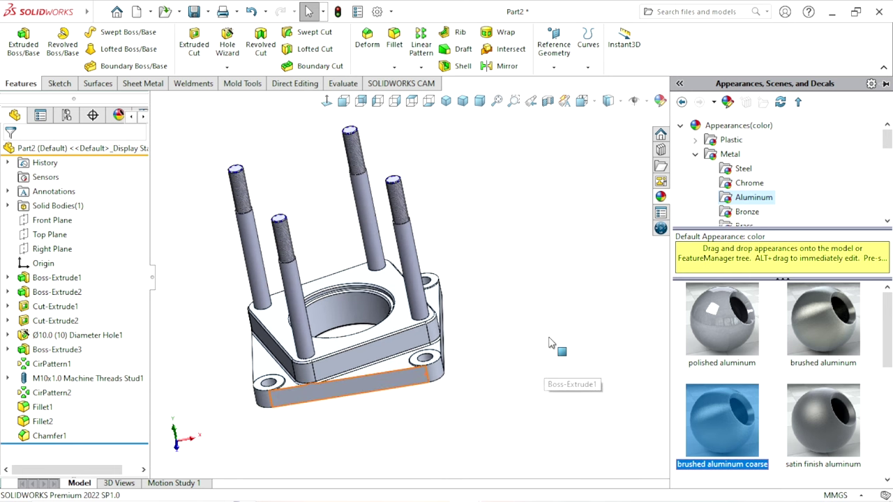
middle_drag(549, 343, 545, 337)
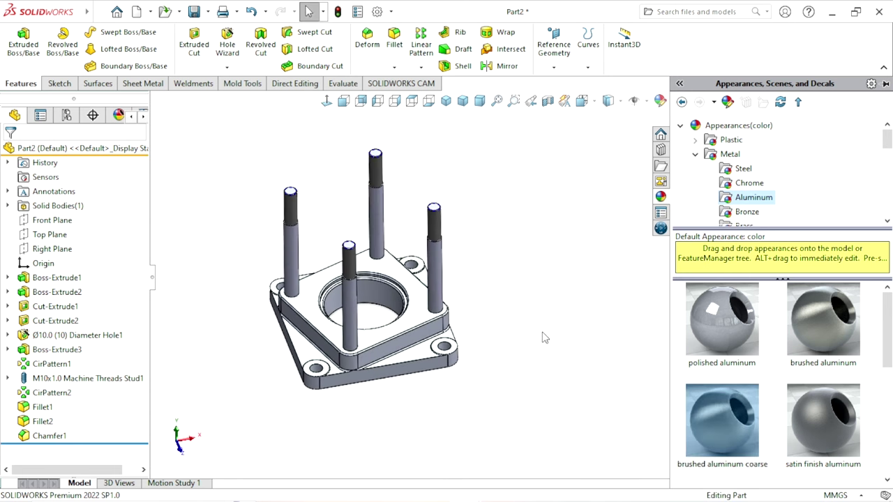
Step: Select the features from Origin to Chamfer1, excluding the stud thread and its circular pattern
scroll(545, 337, down, 1)
mouse_move(889, 352)
mouse_down()
mouse_move(890, 376)
mouse_move(890, 352)
mouse_up()
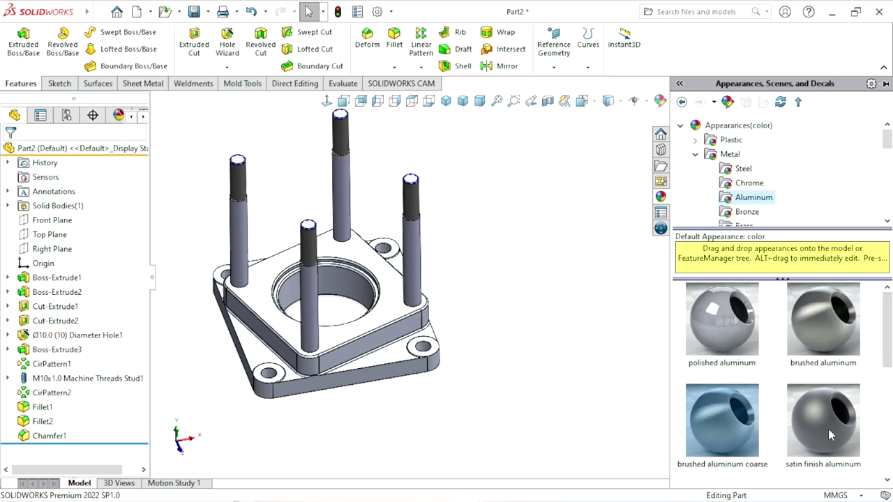
click(140, 274)
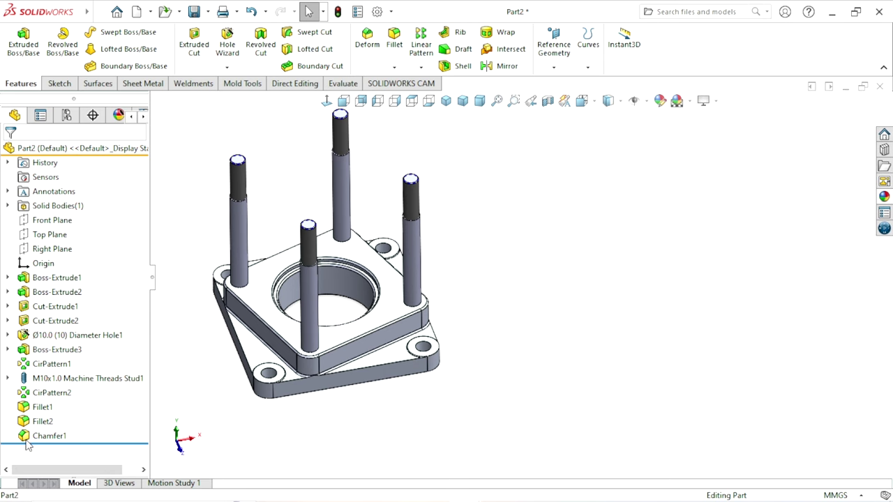
drag(27, 446, 78, 416)
ctrl+click(30, 378)
ctrl+click(63, 393)
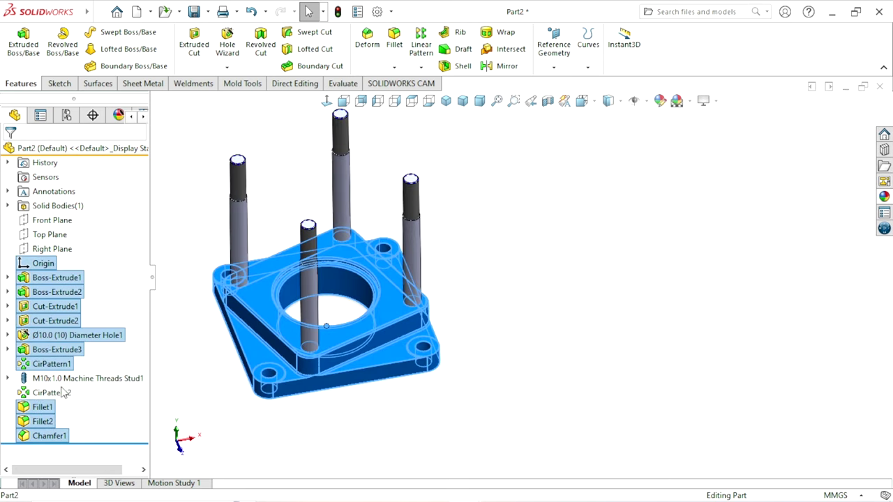
Step: Apply the satin finish aluminum appearance to the selected flange body features
click(884, 197)
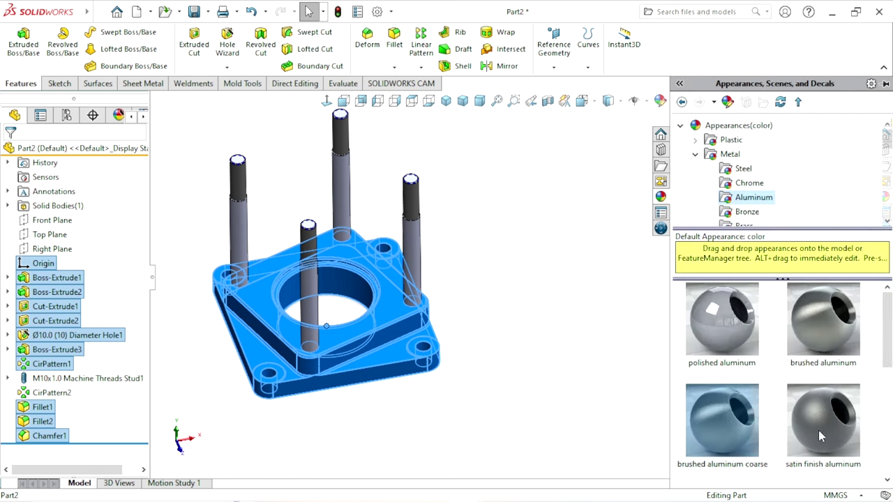
double_click(847, 436)
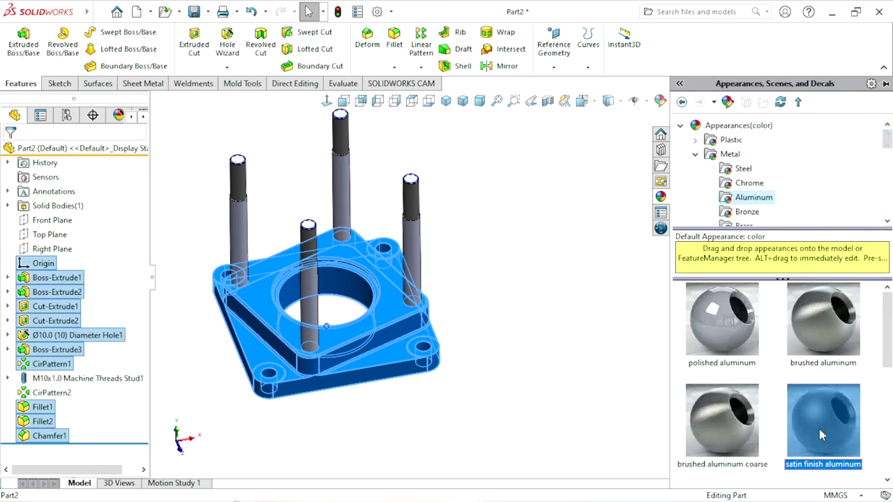
middle_drag(551, 328, 537, 315)
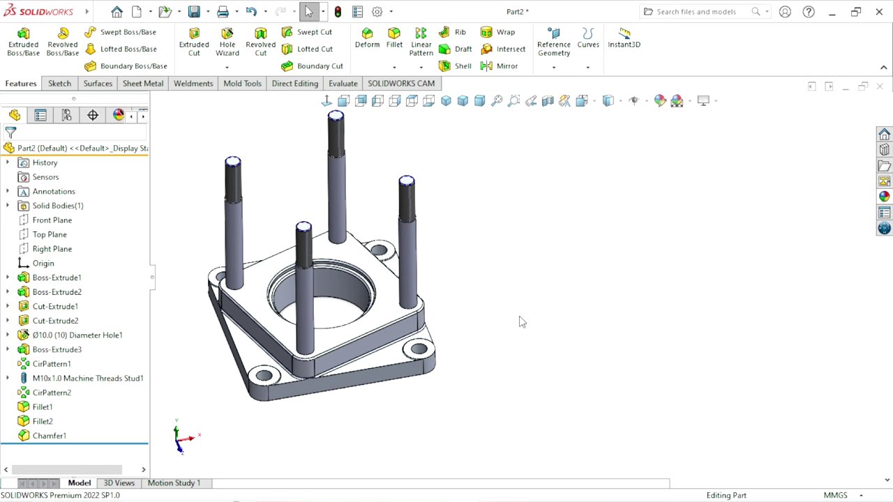
Step: Give the M10x1.0 stud and CirPattern2 the satin finish stainless steel appearance from the Steel swatches
scroll(261, 361, down, 2)
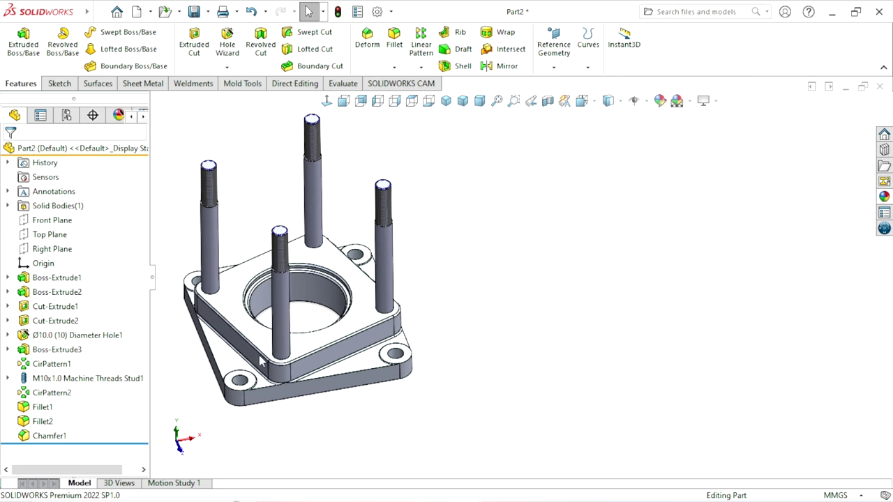
click(84, 378)
ctrl+click(55, 392)
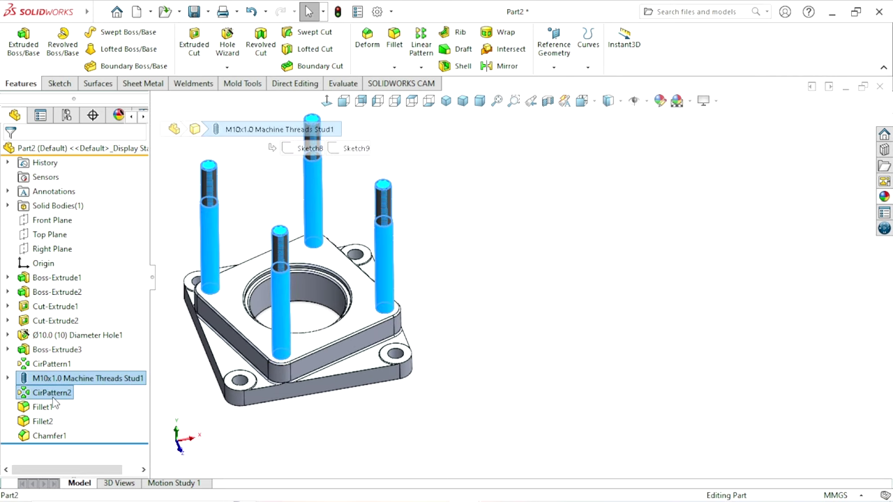
click(883, 197)
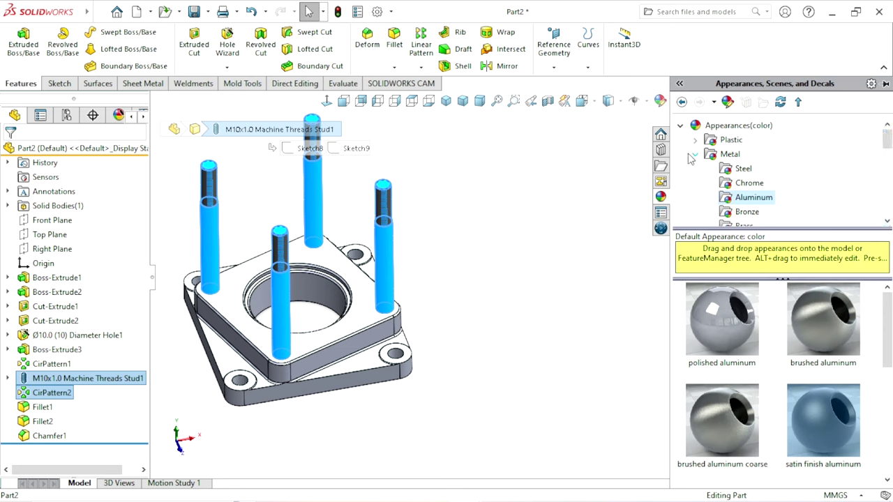
click(741, 169)
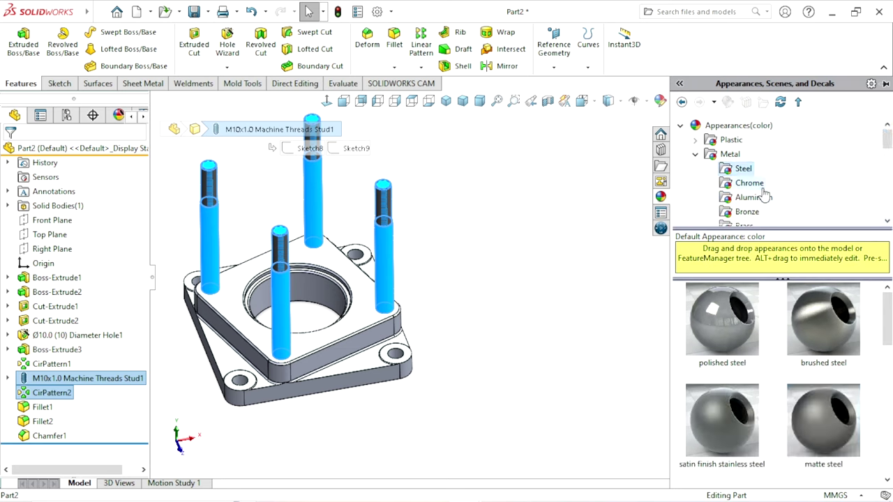
double_click(718, 453)
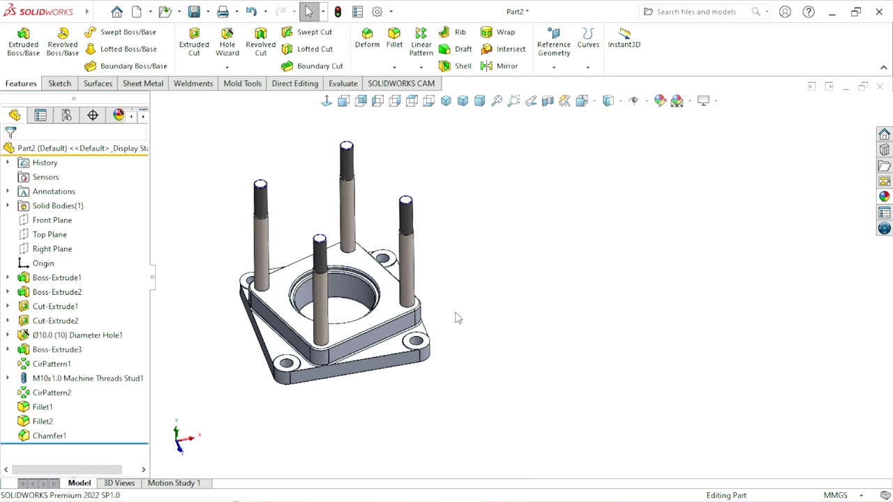
mouse_move(457, 318)
middle_down()
mouse_move(440, 231)
mouse_move(454, 293)
mouse_move(447, 311)
middle_up()
mouse_move(526, 241)
middle_down()
mouse_move(496, 318)
mouse_move(516, 307)
mouse_move(436, 324)
mouse_move(478, 349)
mouse_move(496, 285)
mouse_move(502, 292)
mouse_move(477, 273)
mouse_move(480, 285)
middle_up()
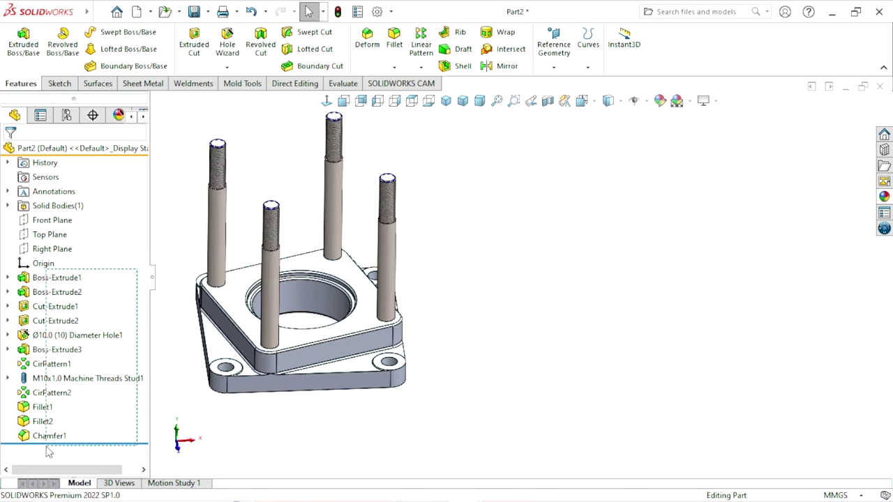
Step: Select all part features except the stud thread and the stud pattern
key(ctrl+a)
ctrl+click(51, 378)
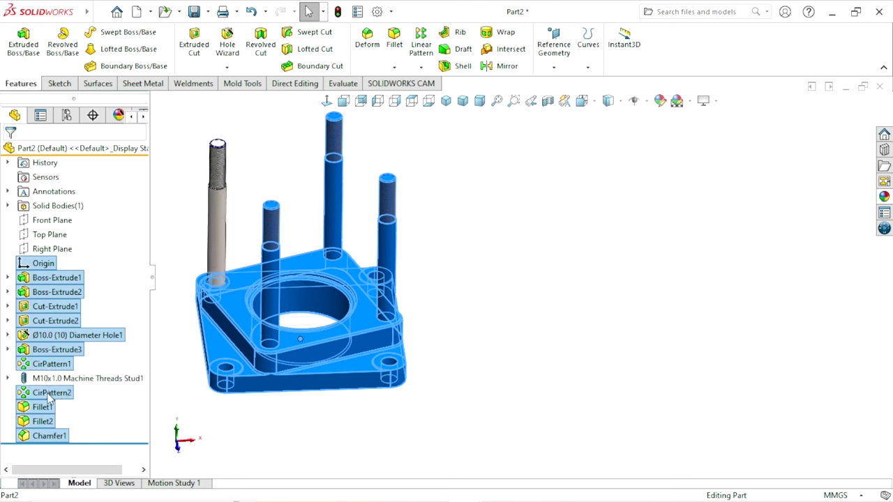
ctrl+click(52, 392)
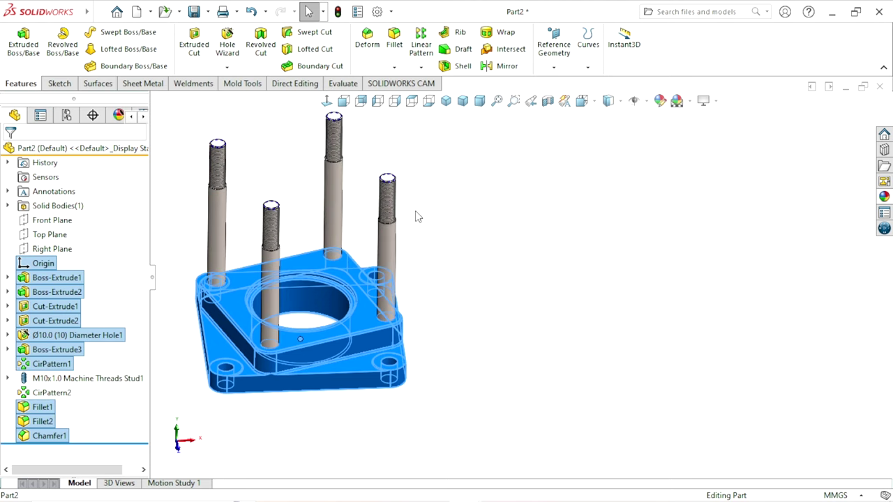
Step: Change the selected features' appearance colour to pure blue and confirm
click(655, 104)
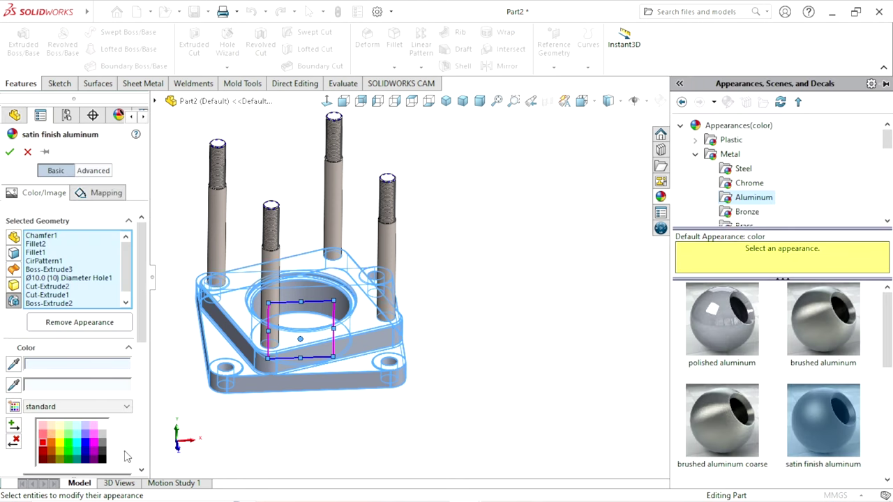
drag(143, 320, 143, 381)
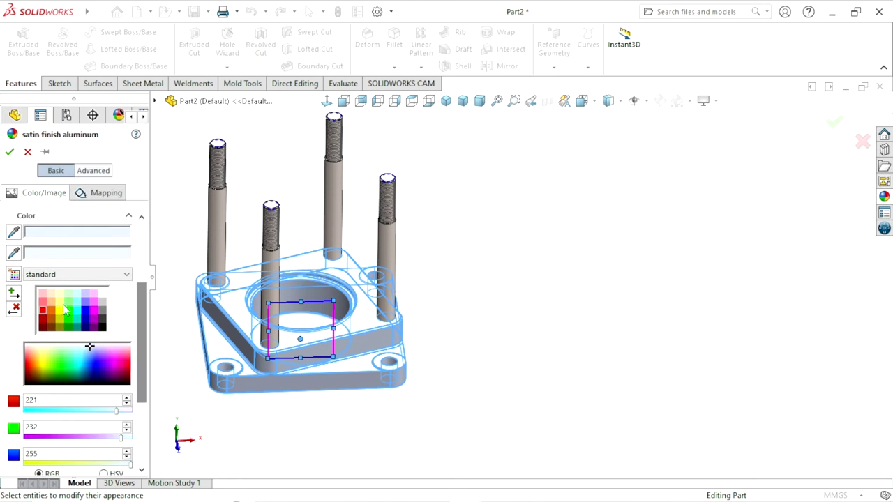
click(70, 317)
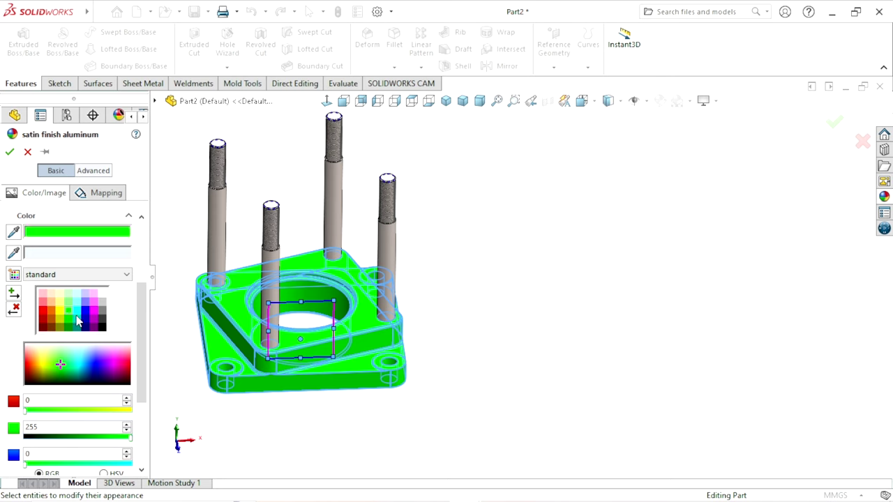
click(79, 316)
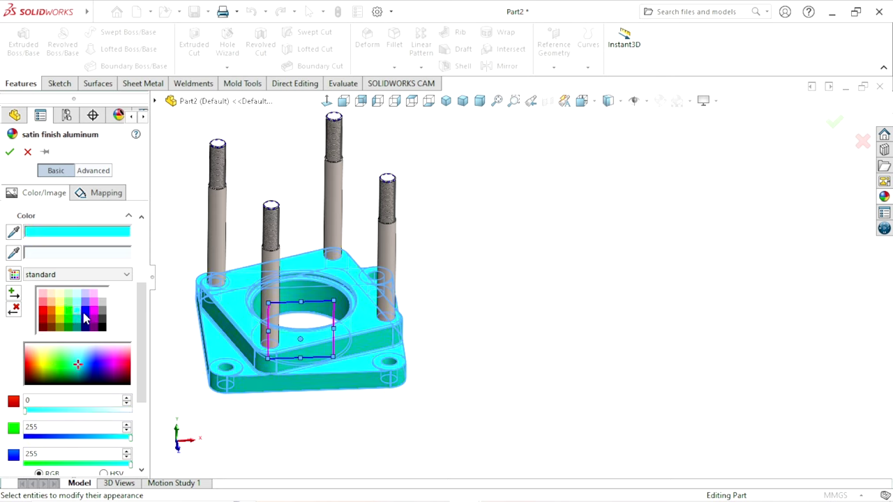
click(84, 314)
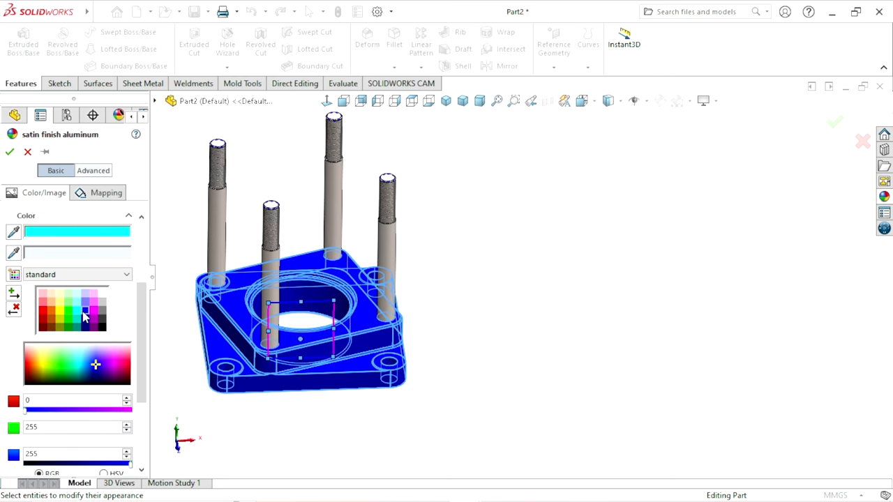
click(10, 152)
mouse_move(426, 341)
middle_down()
mouse_move(400, 251)
mouse_move(419, 325)
mouse_move(406, 358)
mouse_move(447, 307)
mouse_move(466, 303)
middle_up()
scroll(463, 286, down, 2)
scroll(462, 309, down, 2)
scroll(400, 331, up, 2)
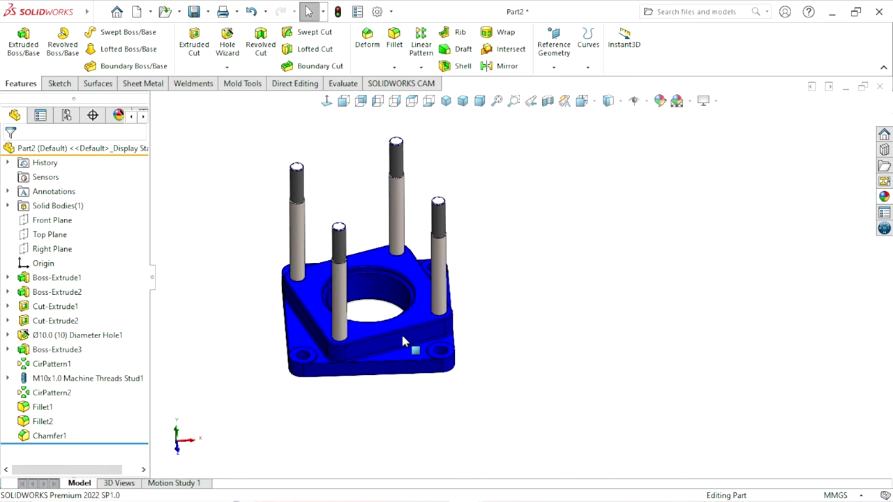
scroll(509, 299, up, 1)
scroll(510, 232, up, 1)
scroll(549, 231, down, 1)
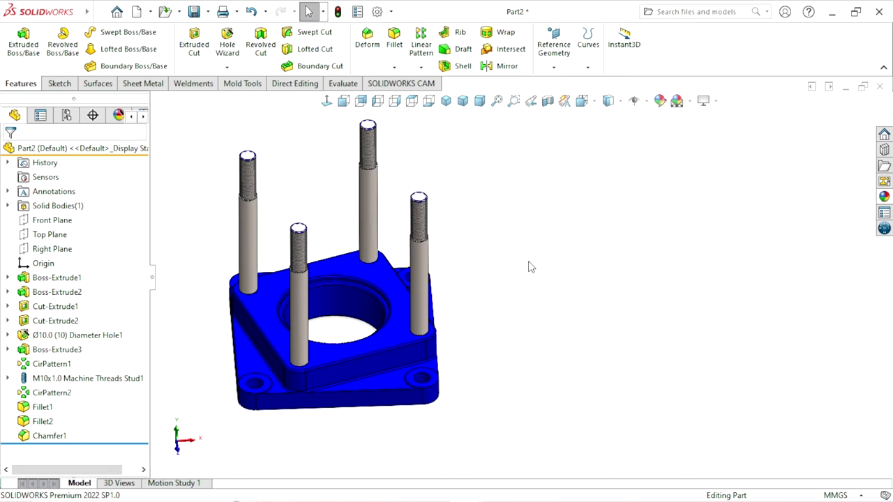